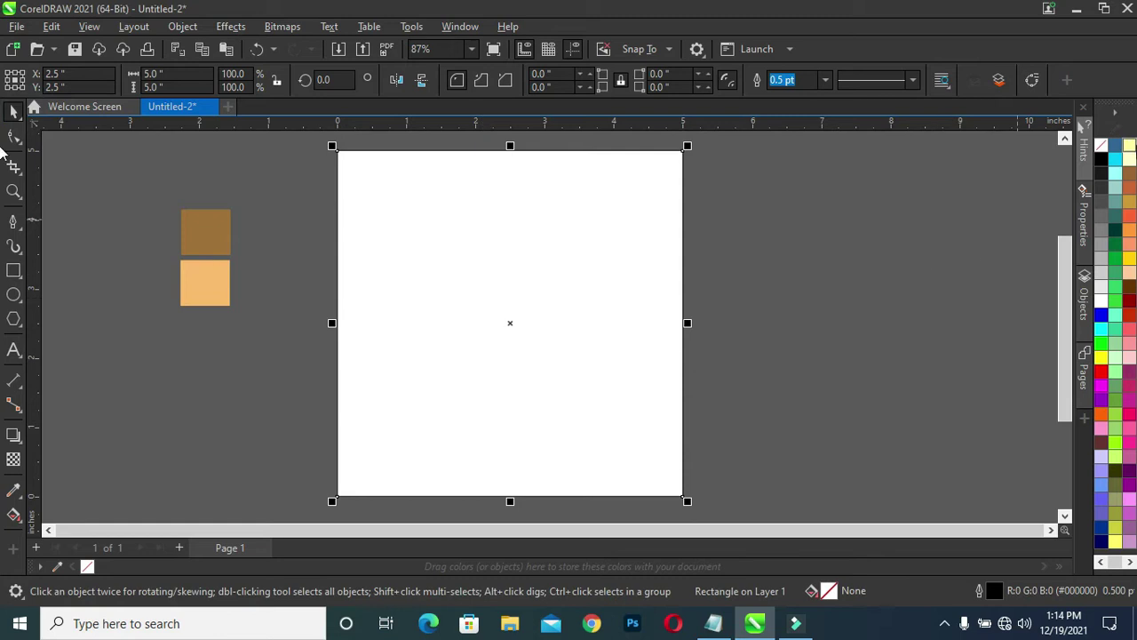
Fill the 5-inch square with black and remove its outline.
left_click(1102, 160)
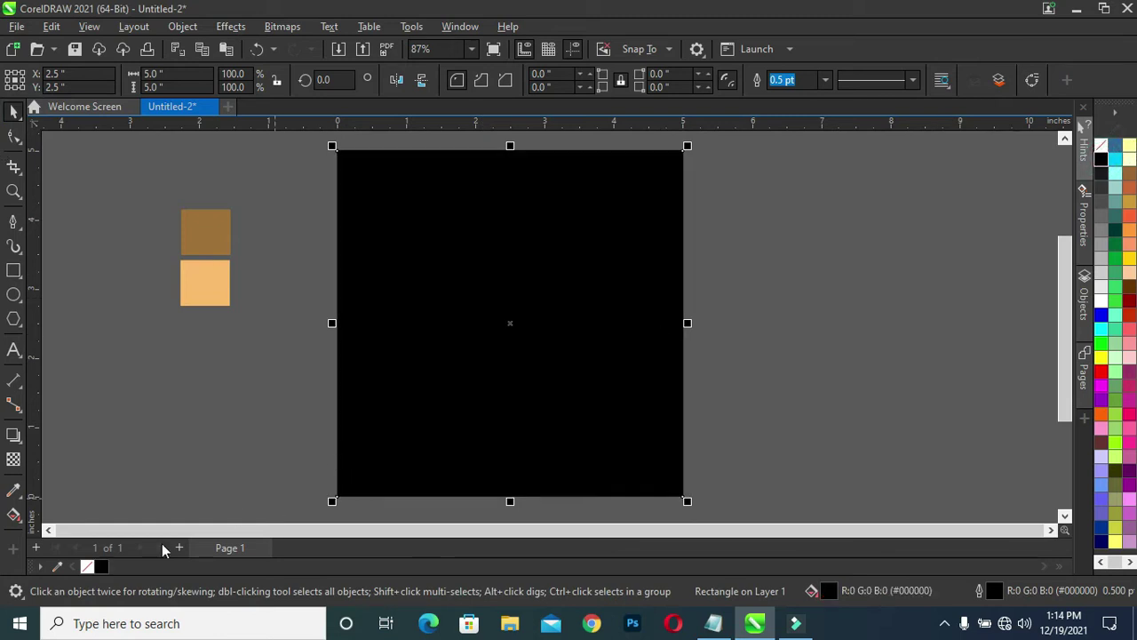
left_click(208, 439)
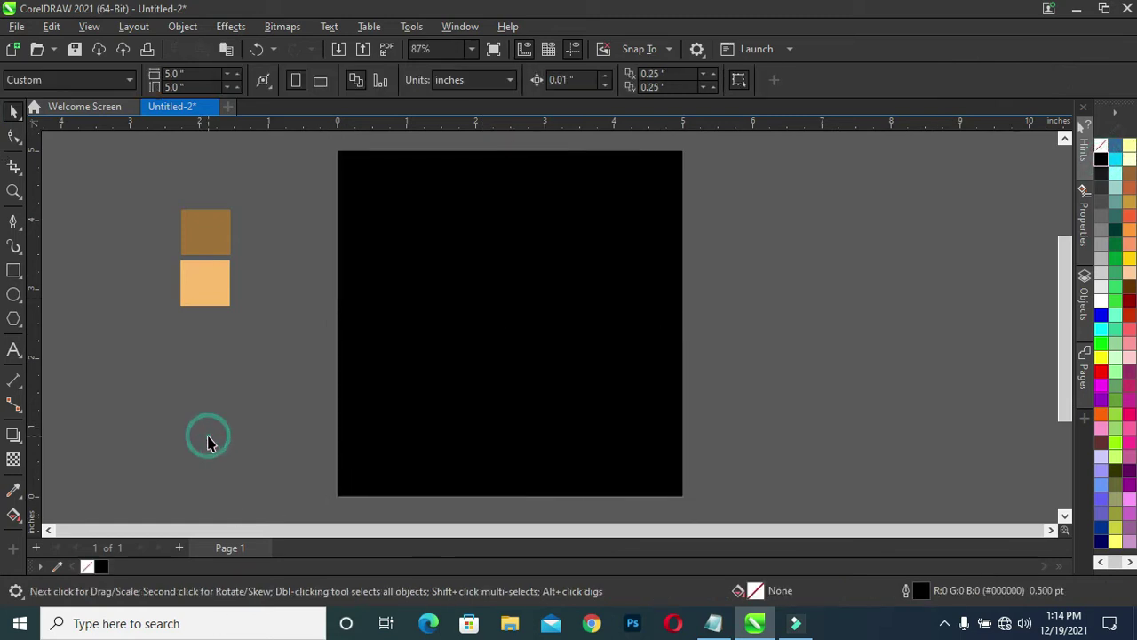
Draw an open two-segment Pen line from above the square's upper edge, through its middle, to beyond the lower right edge.
left_click(13, 222)
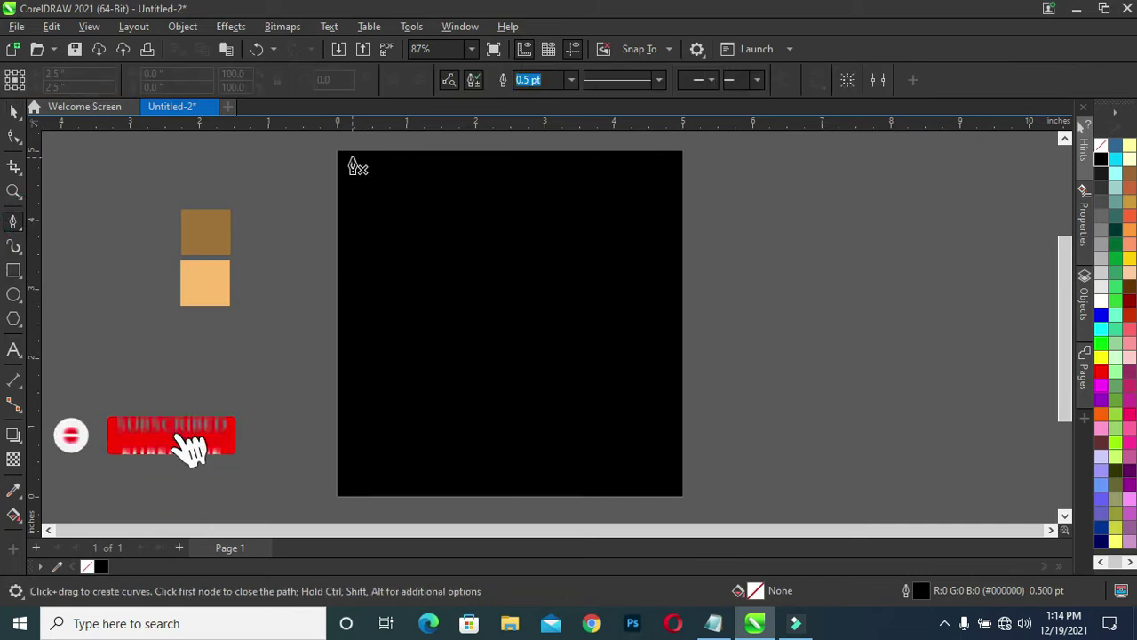
left_click(454, 142)
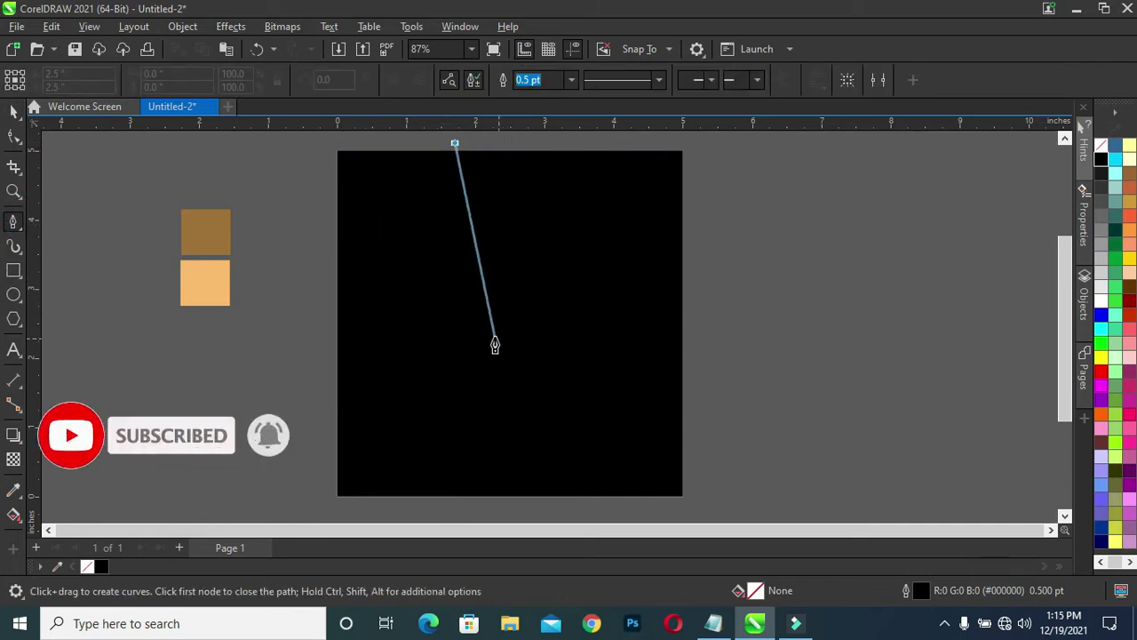
left_click(488, 312)
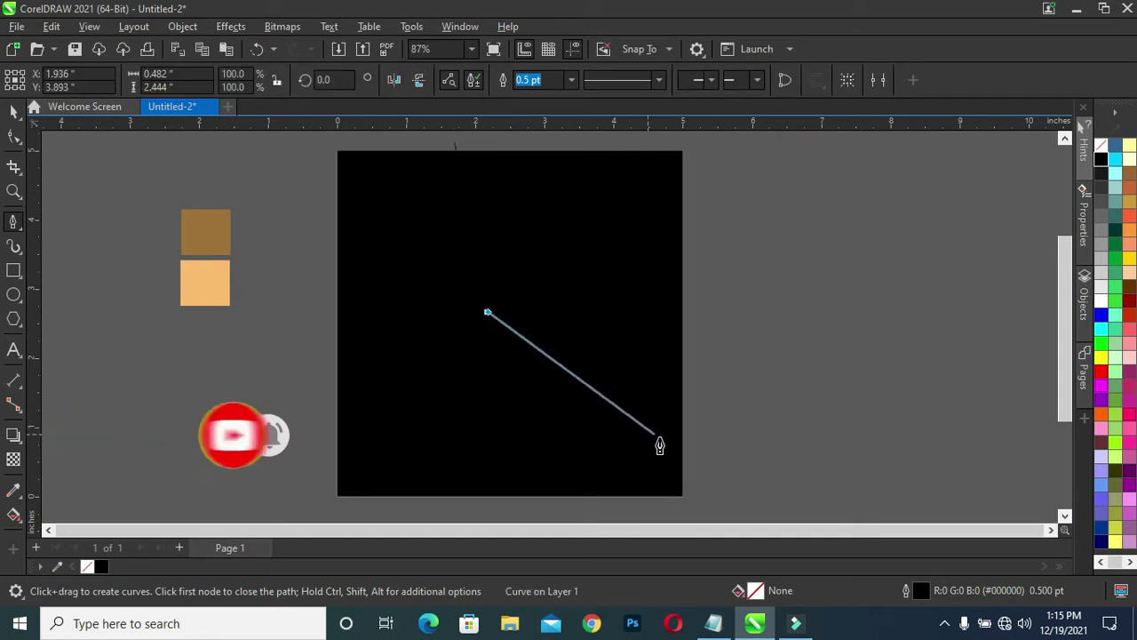
left_click(701, 462)
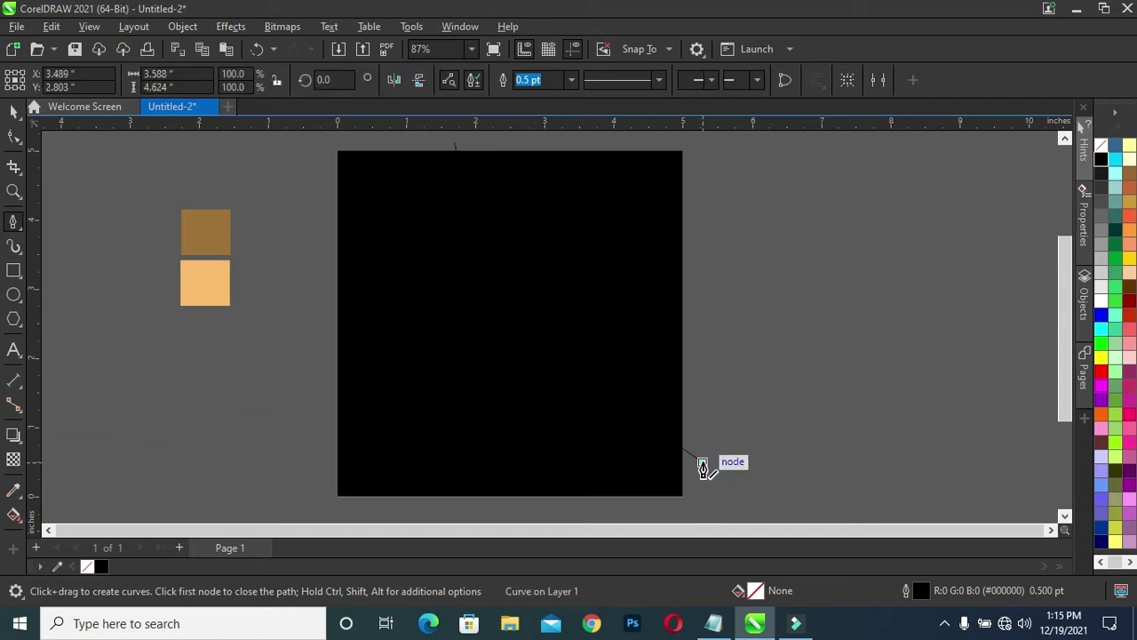
key("Escape")
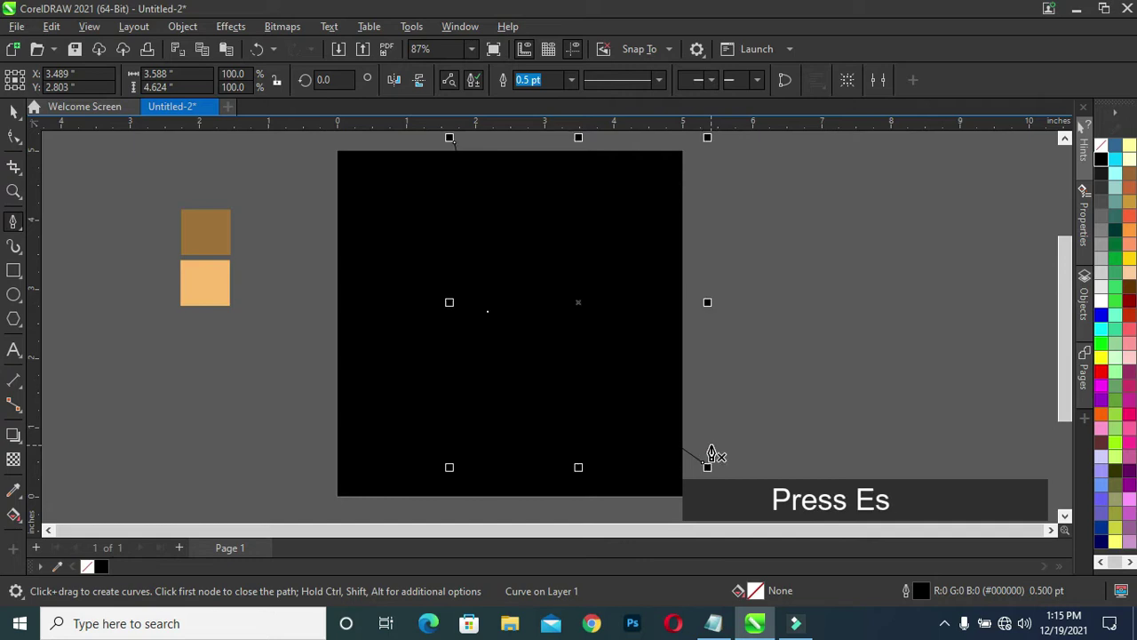
left_click(12, 113)
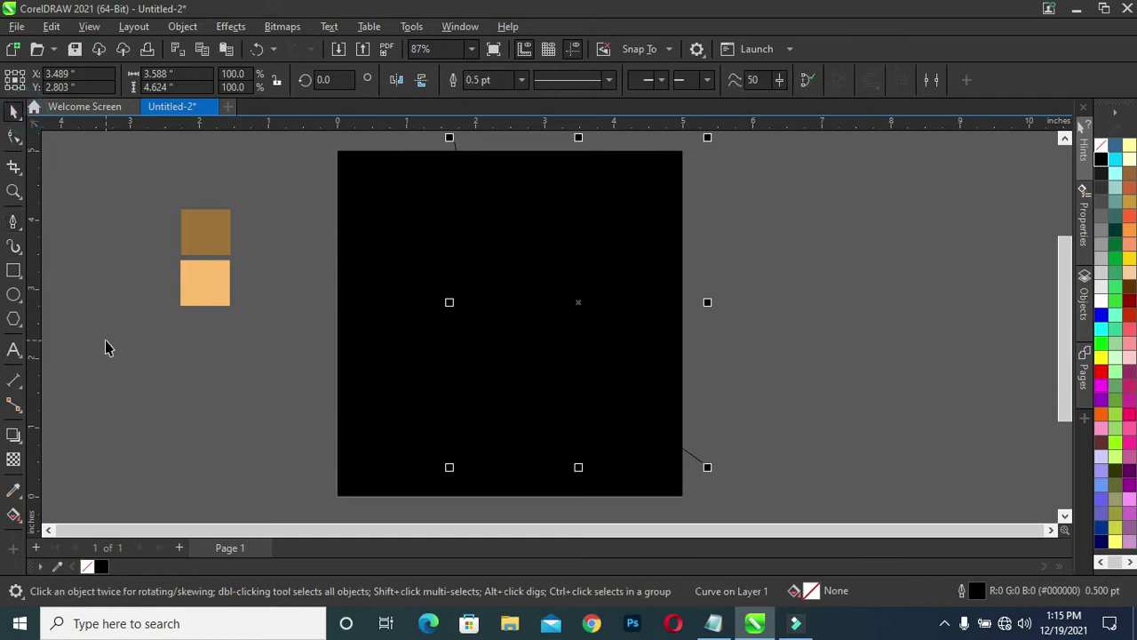
Remove the fill from the square so the line on it can be seen.
left_click(418, 447)
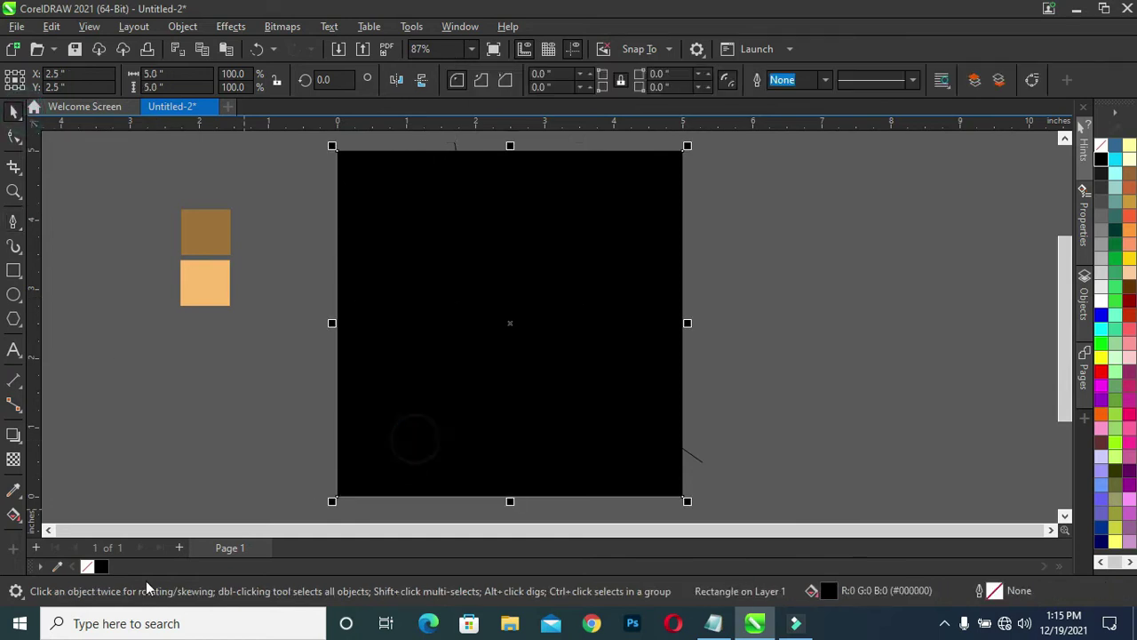
left_click(88, 566)
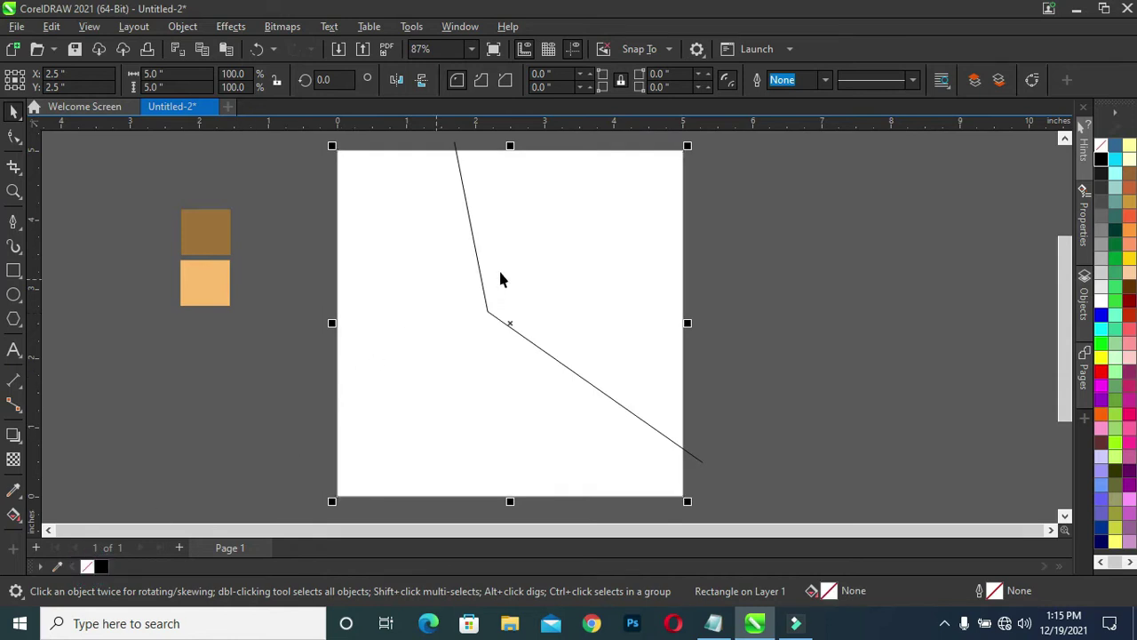
Convert all nodes of the line to curves and delete its middle node to leave one smooth curve.
left_click(698, 462)
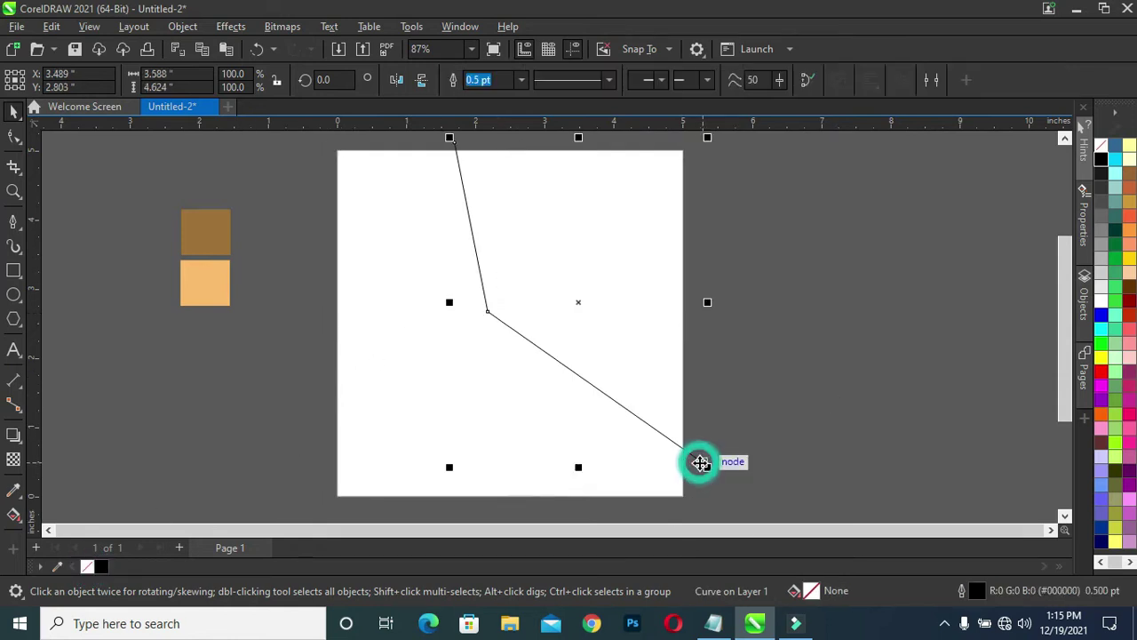
left_click(13, 136)
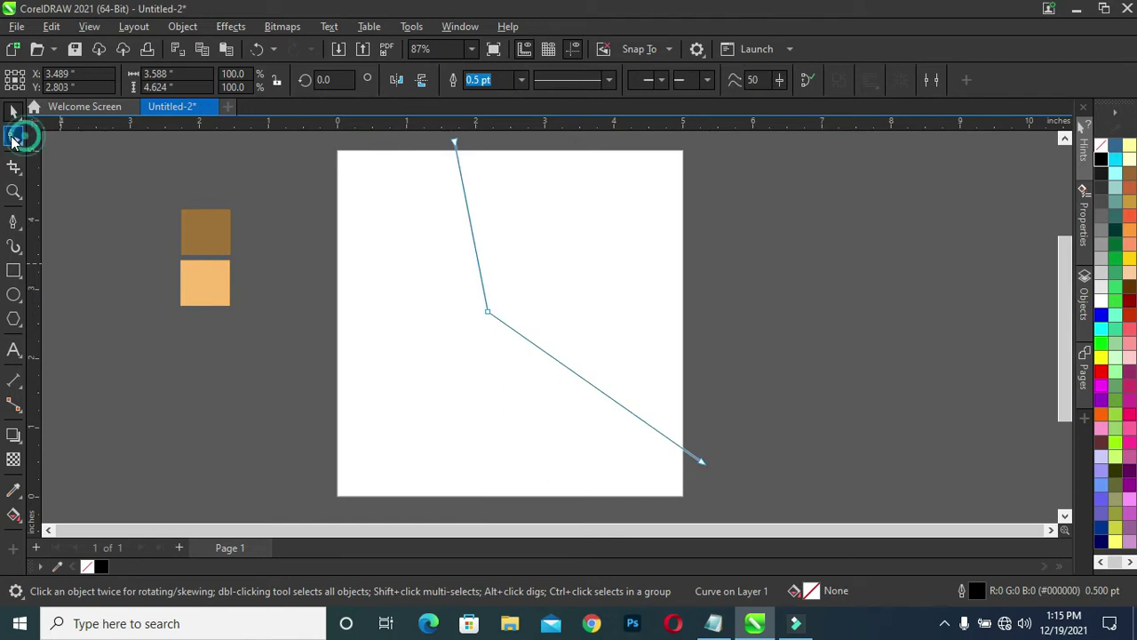
left_click_drag(434, 140, 799, 456)
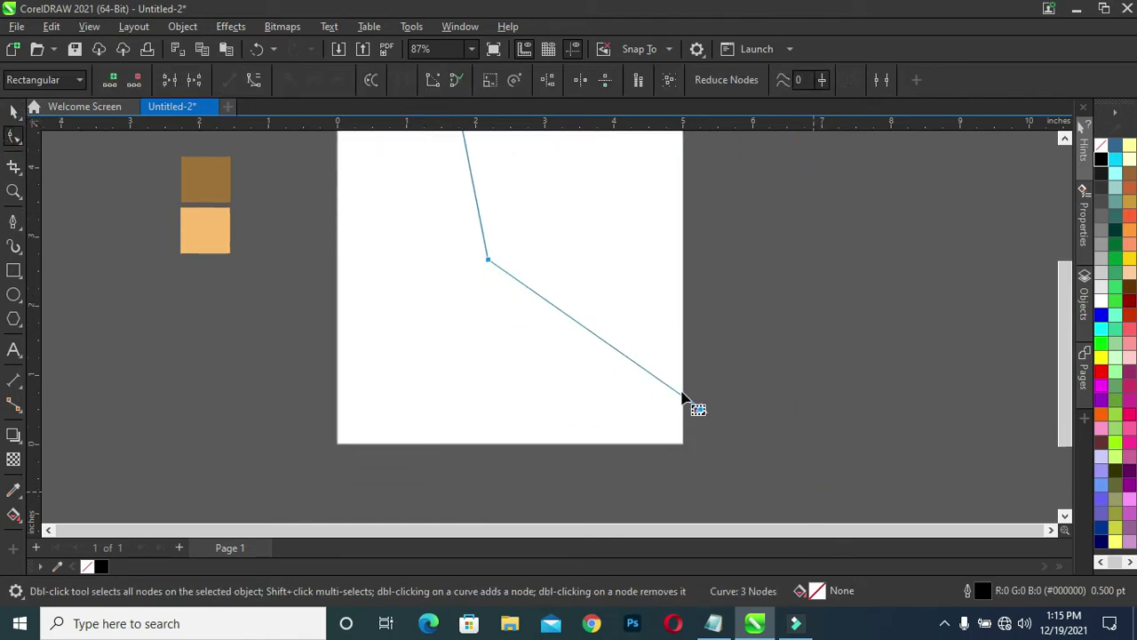
left_click(254, 80)
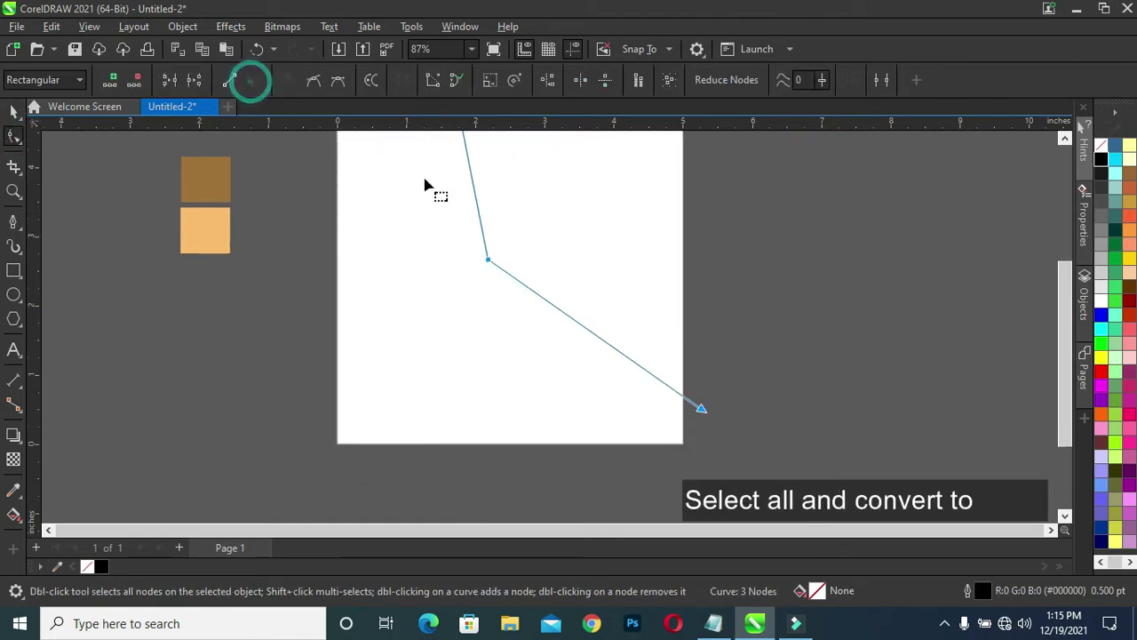
double_click(487, 259)
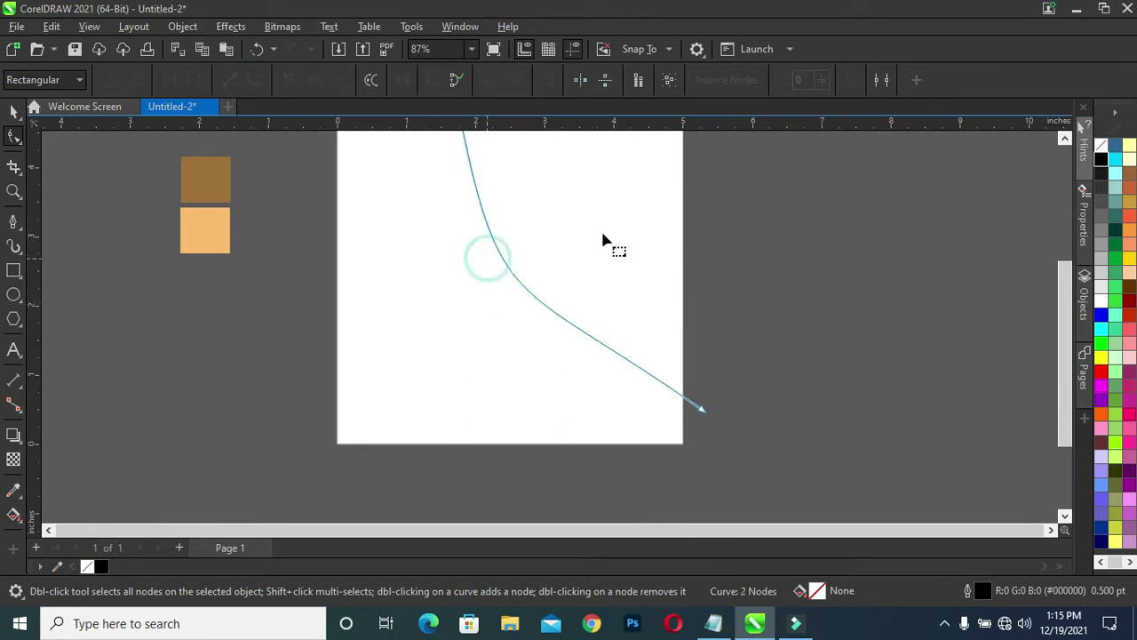
Reshape the curve with its two control handles into a deeper S-bend running down the square and out to the right.
left_click(1064, 140)
left_click(1064, 139)
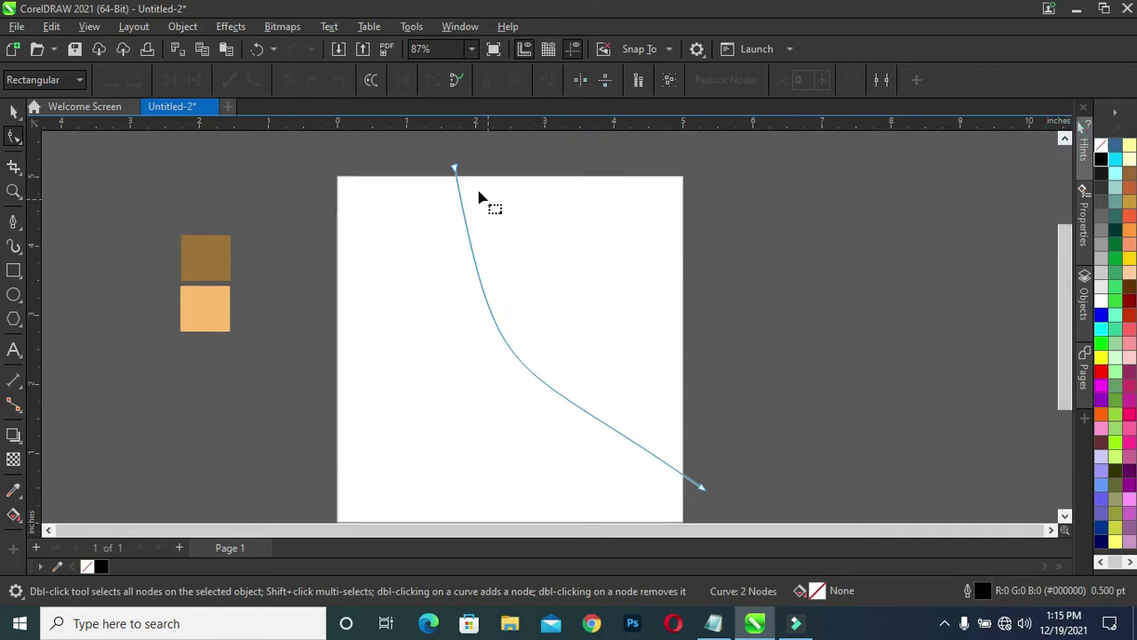
left_click(455, 169)
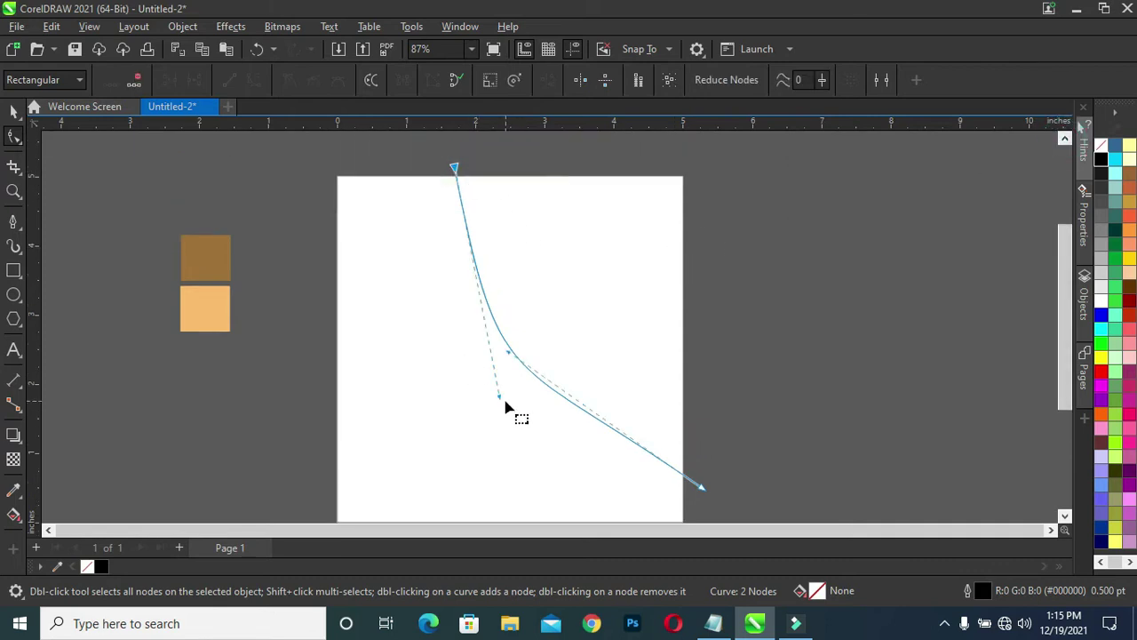
left_click_drag(499, 401, 459, 399)
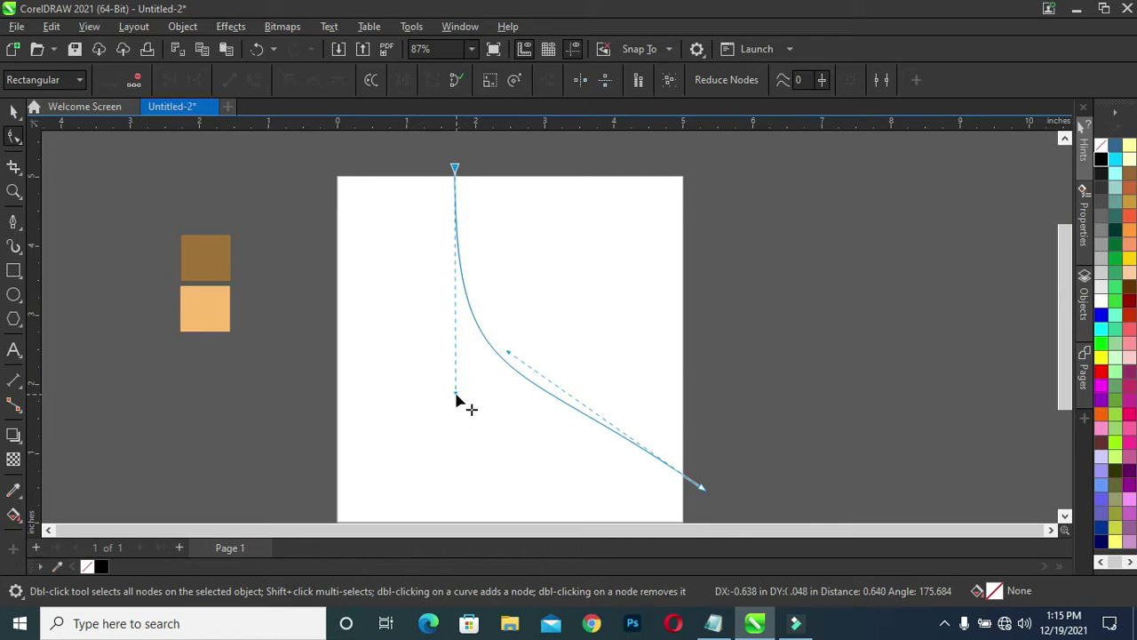
left_click(508, 351)
left_click_drag(508, 352, 539, 323)
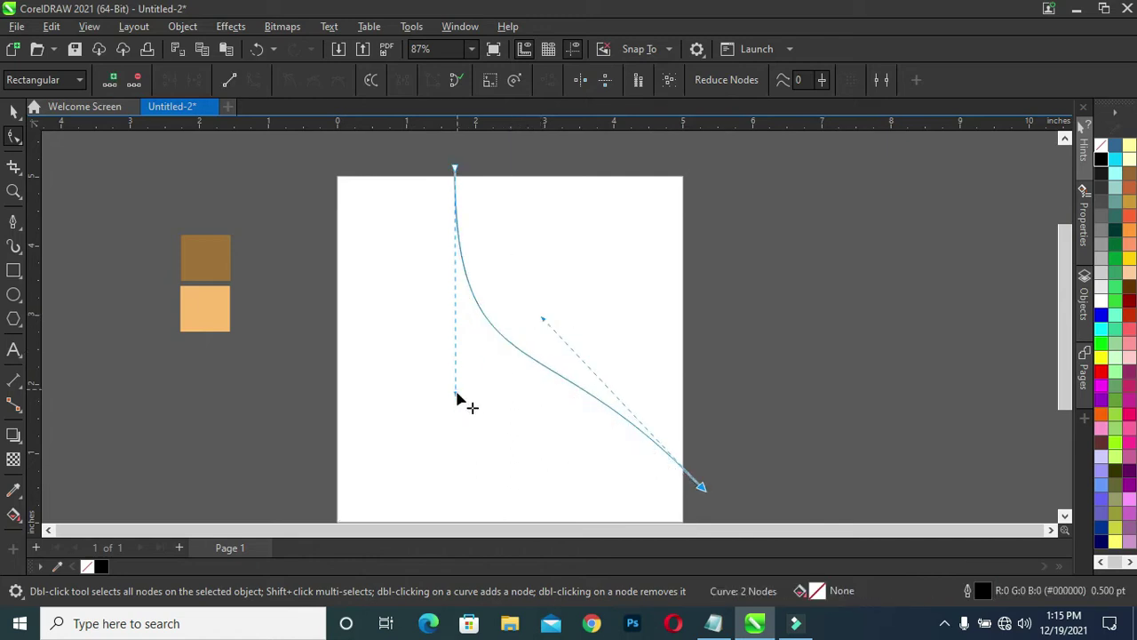
left_click_drag(456, 396, 446, 437)
left_click_drag(543, 319, 517, 354)
mouse_move(445, 441)
left_mouse_down()
mouse_move(462, 454)
mouse_move(447, 437)
mouse_move(461, 425)
left_mouse_up()
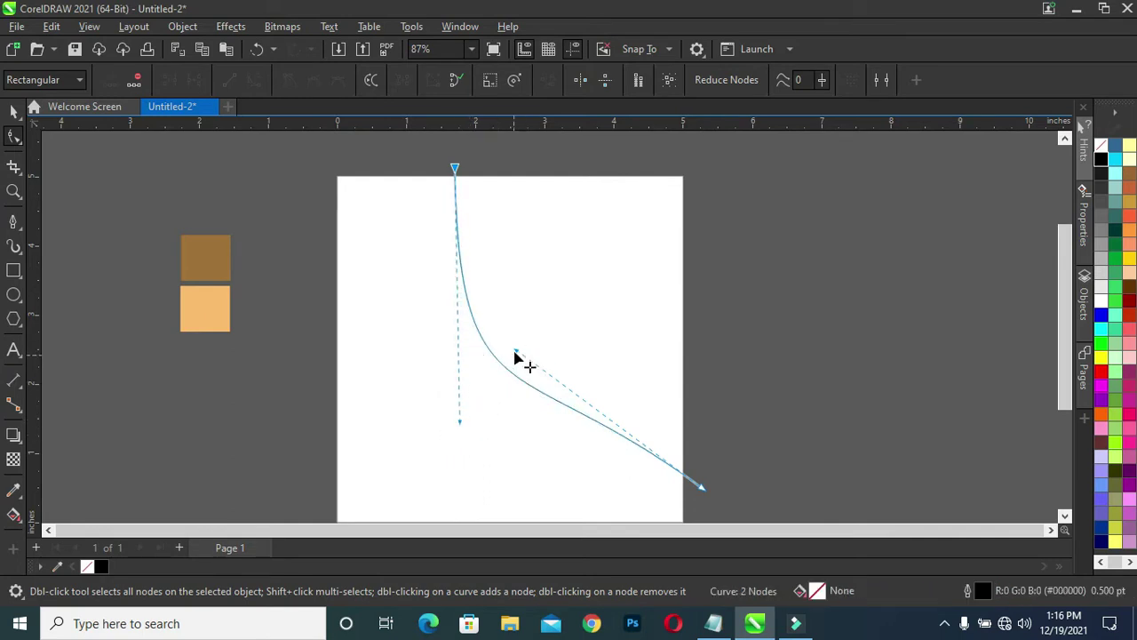
left_click_drag(515, 353, 543, 326)
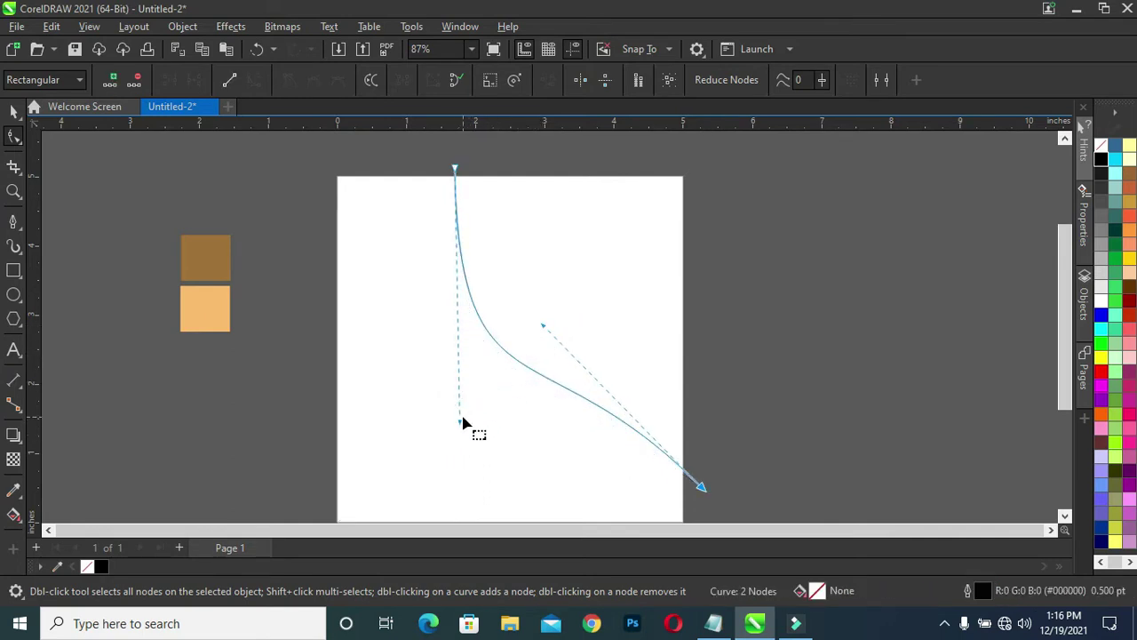
left_click_drag(461, 424, 440, 467)
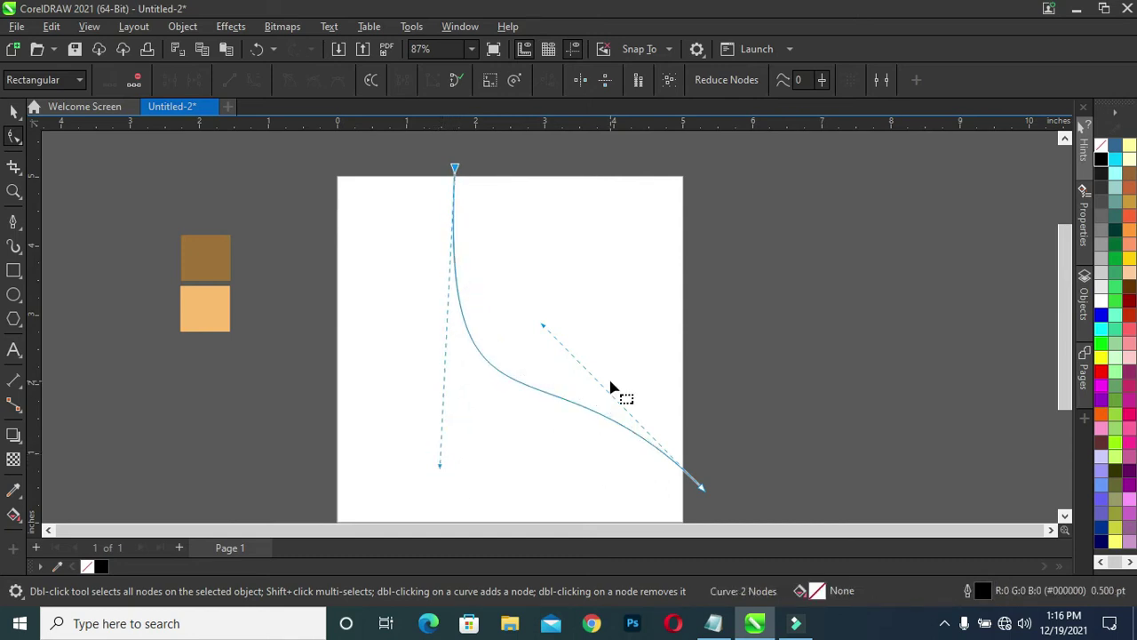
Move the curve's upper end node left to just above the square's upper edge and adjust its handle nearly vertical.
left_click_drag(1066, 277, 1066, 286)
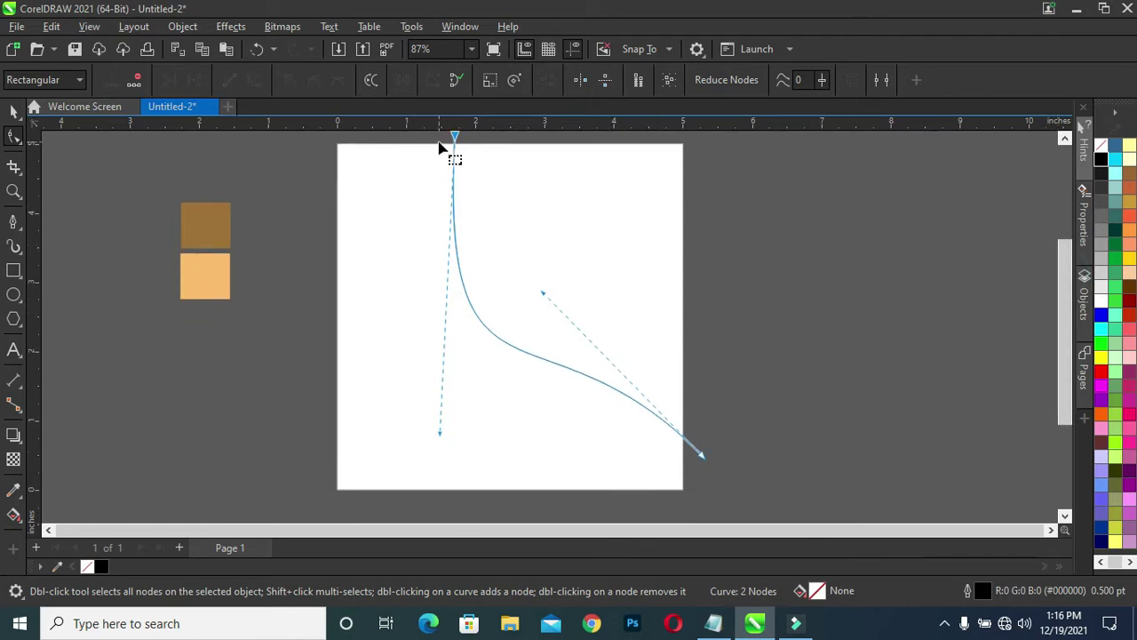
left_click_drag(455, 138, 460, 184)
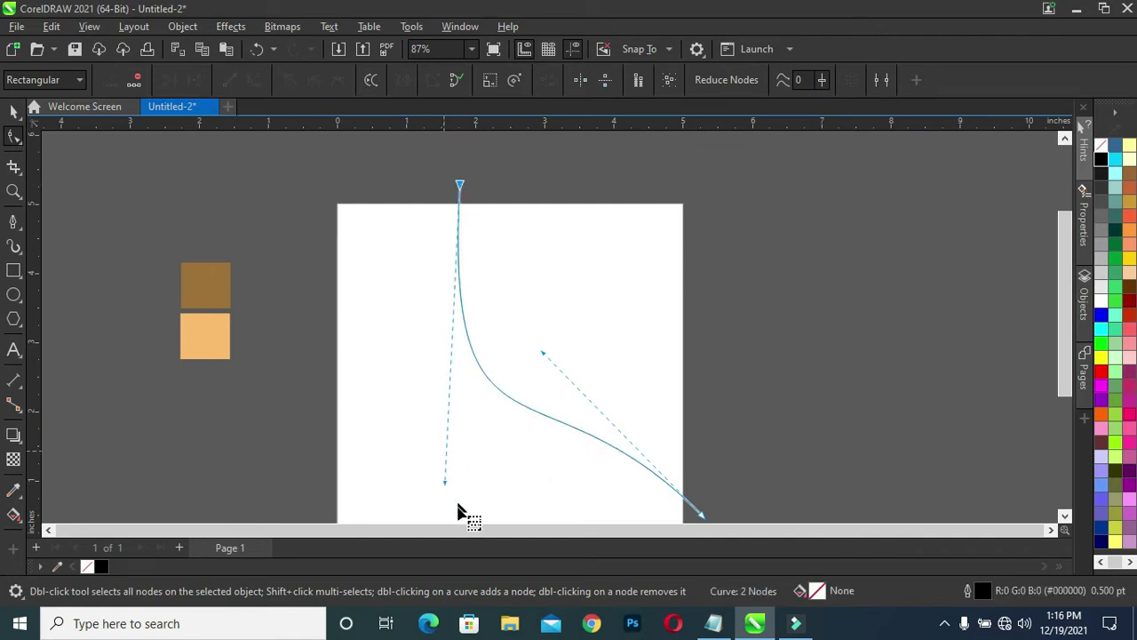
mouse_move(444, 486)
left_mouse_down()
mouse_move(460, 492)
mouse_move(450, 486)
left_mouse_up()
left_click_drag(460, 186, 425, 194)
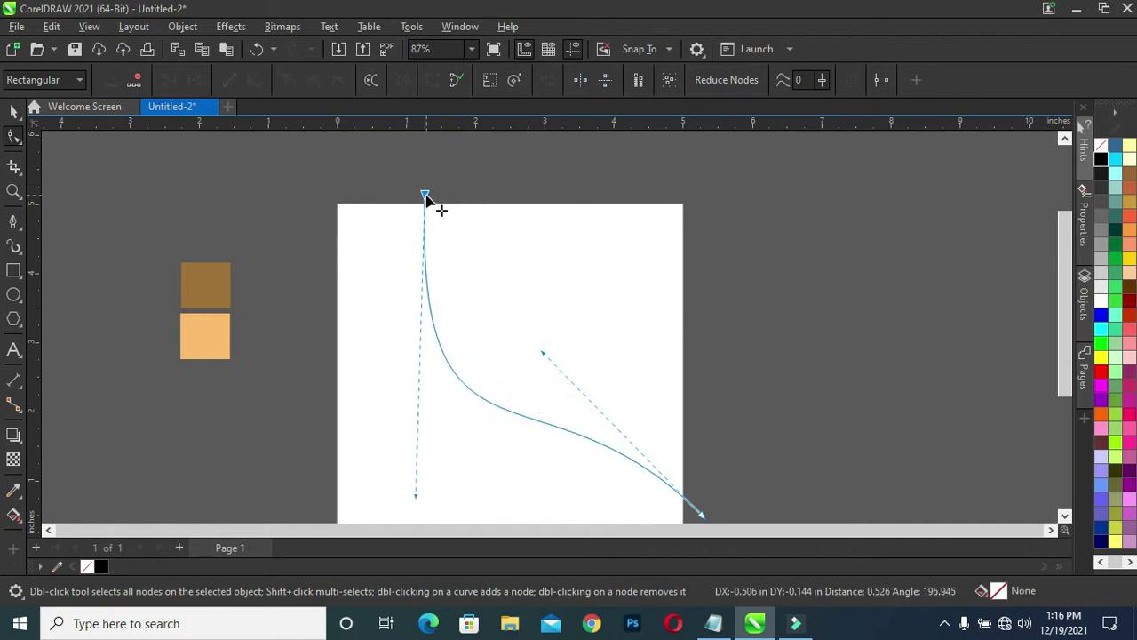
left_click_drag(1064, 332, 1065, 354)
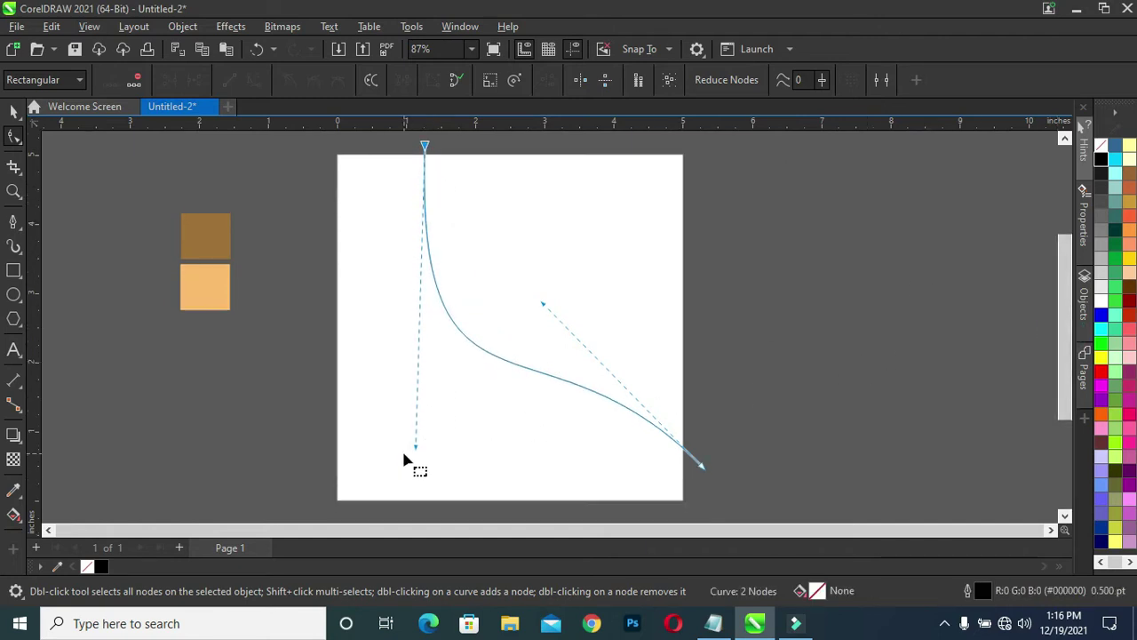
left_click_drag(415, 448, 422, 449)
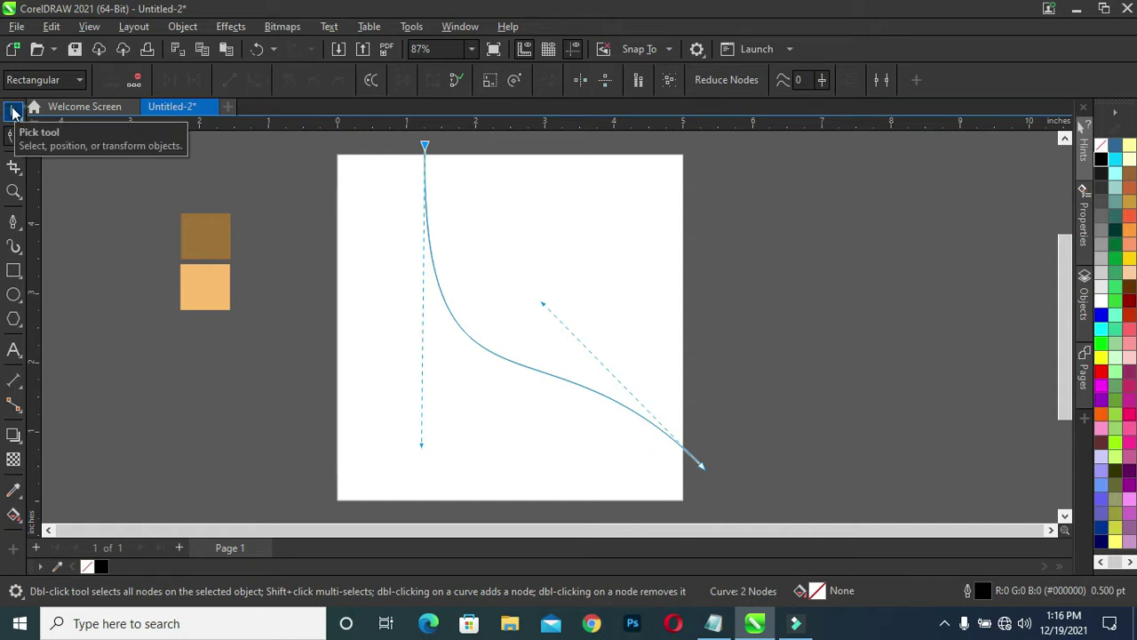
Duplicate the curve slightly to the right and move the copy's lower end node to meet the original's lower end.
left_click(12, 112)
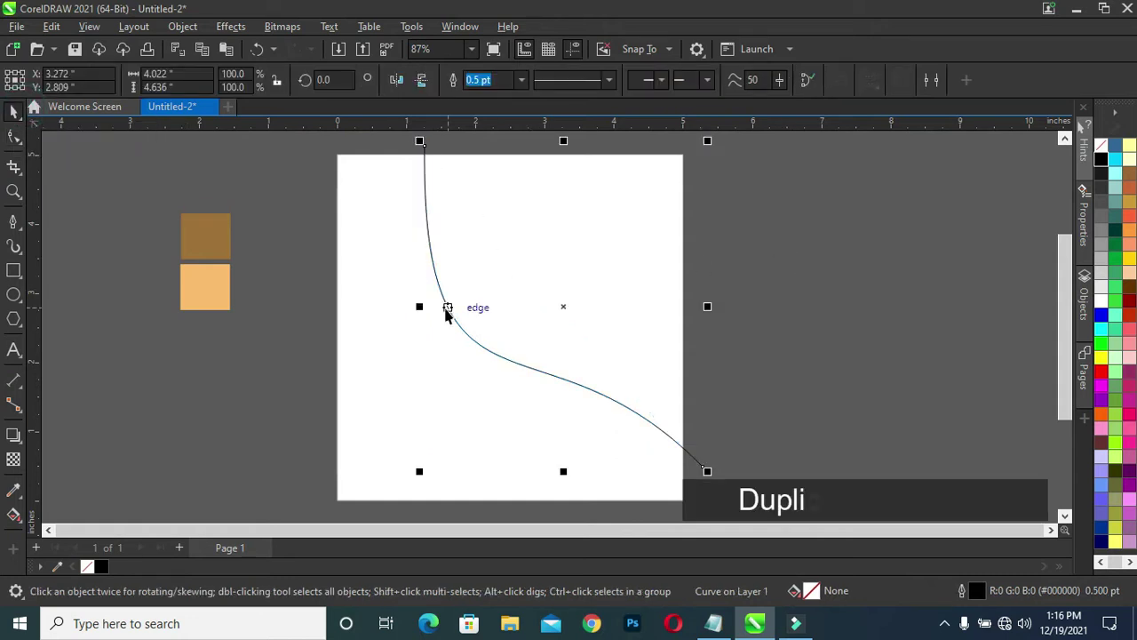
left_click_drag(565, 306, 587, 302)
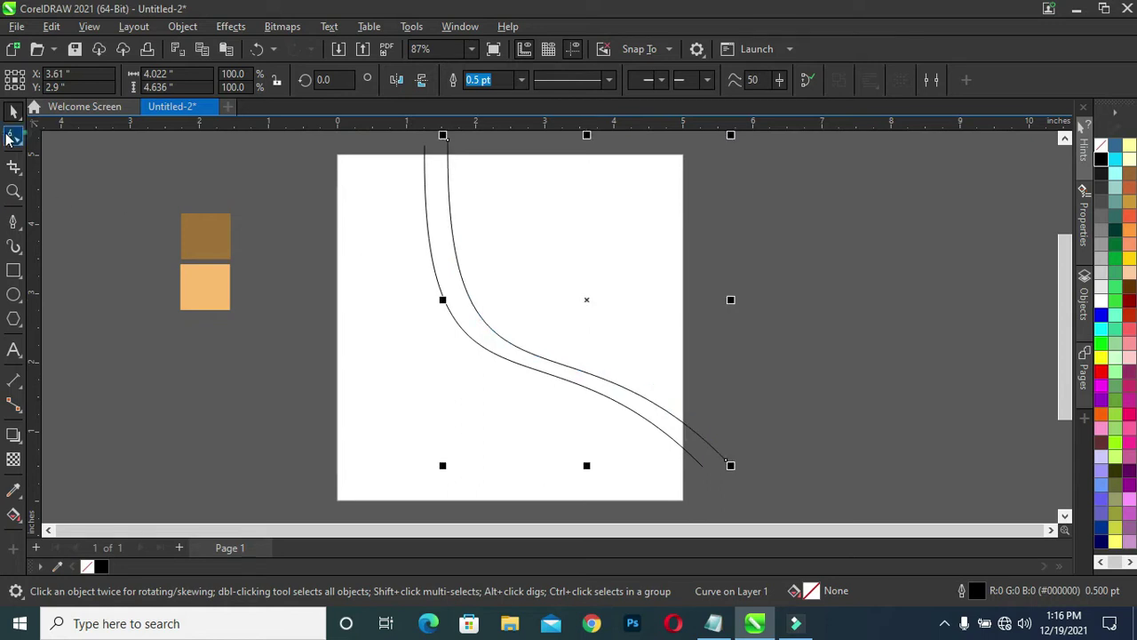
left_click(9, 137)
left_click_drag(730, 462, 697, 462)
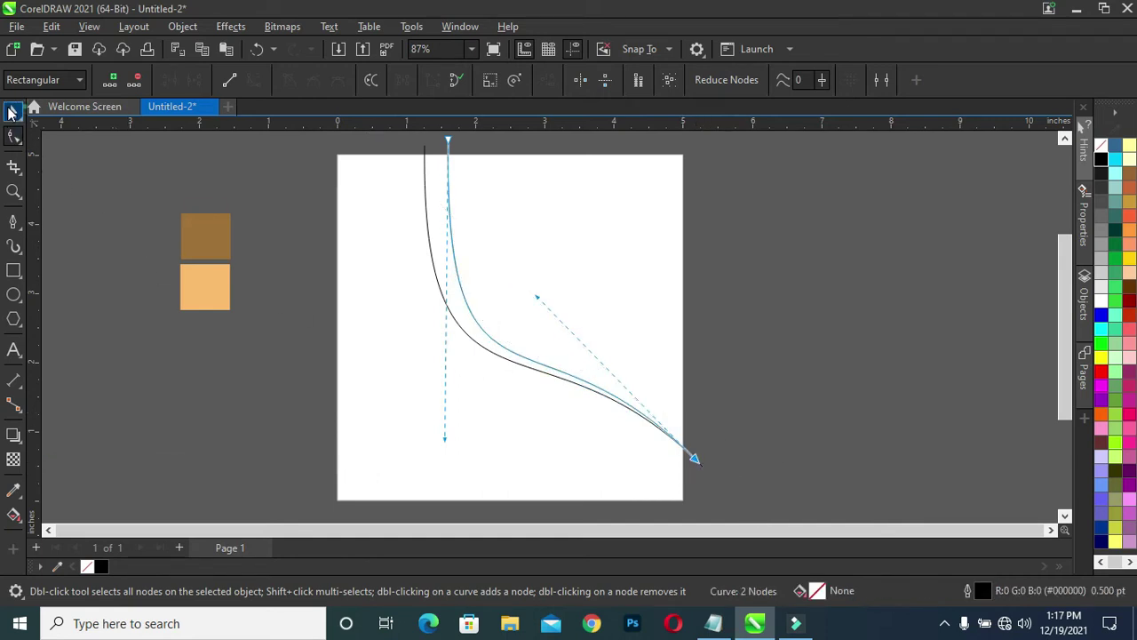
left_click(10, 112)
left_click(173, 223)
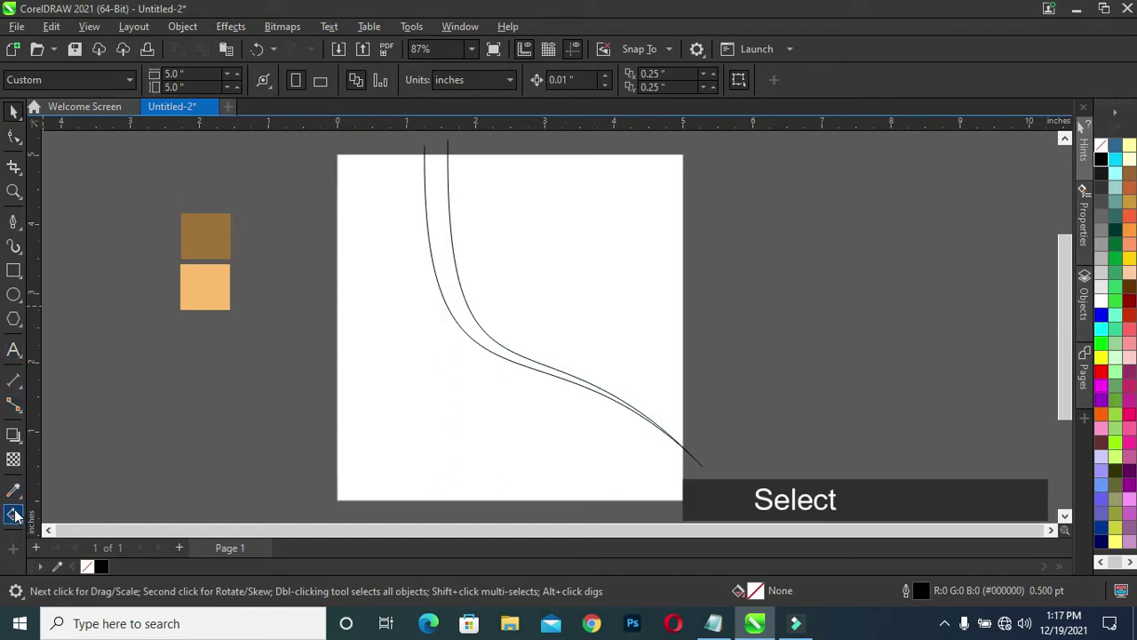
Try to fill the strip between the two curves with Smart Fill, then undo the fill.
left_click(15, 515)
left_click(54, 533)
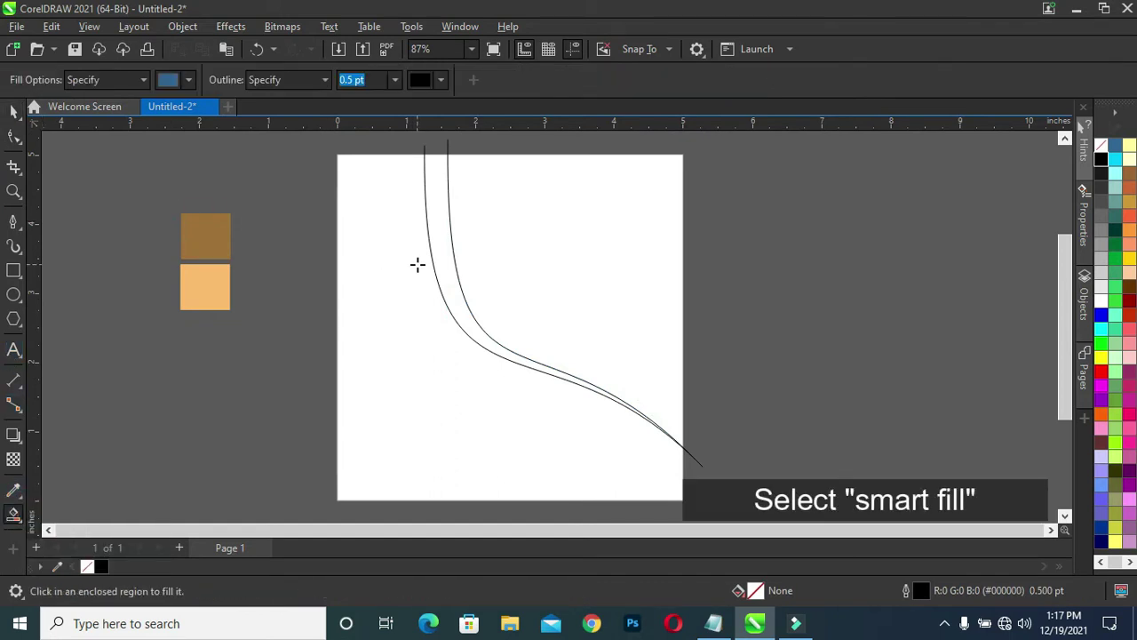
left_click(438, 250)
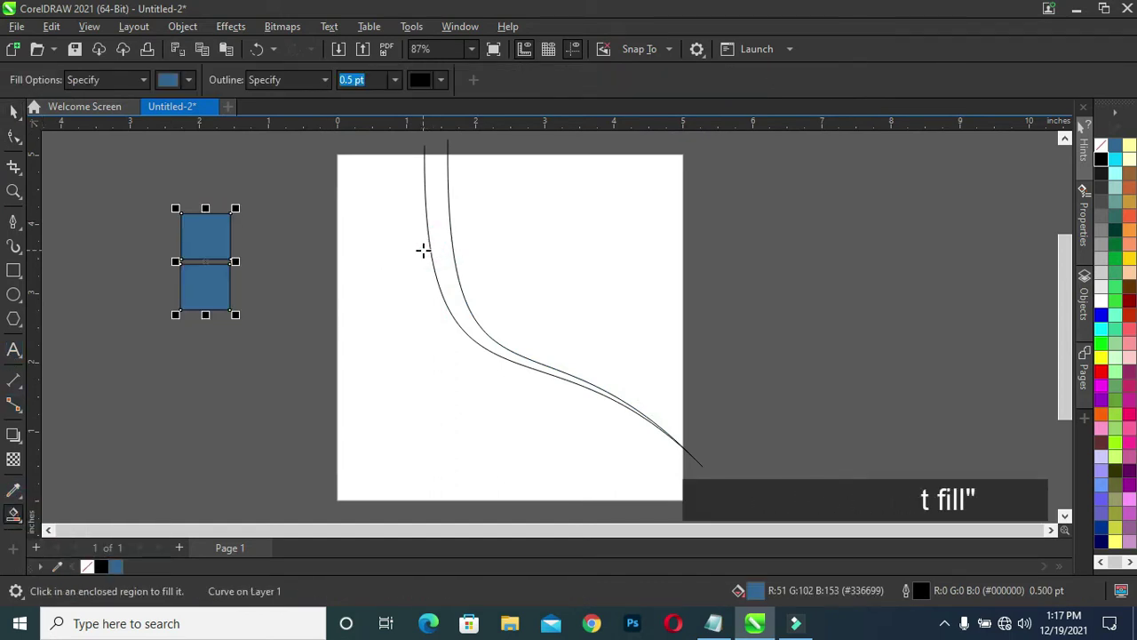
key("ctrl+z")
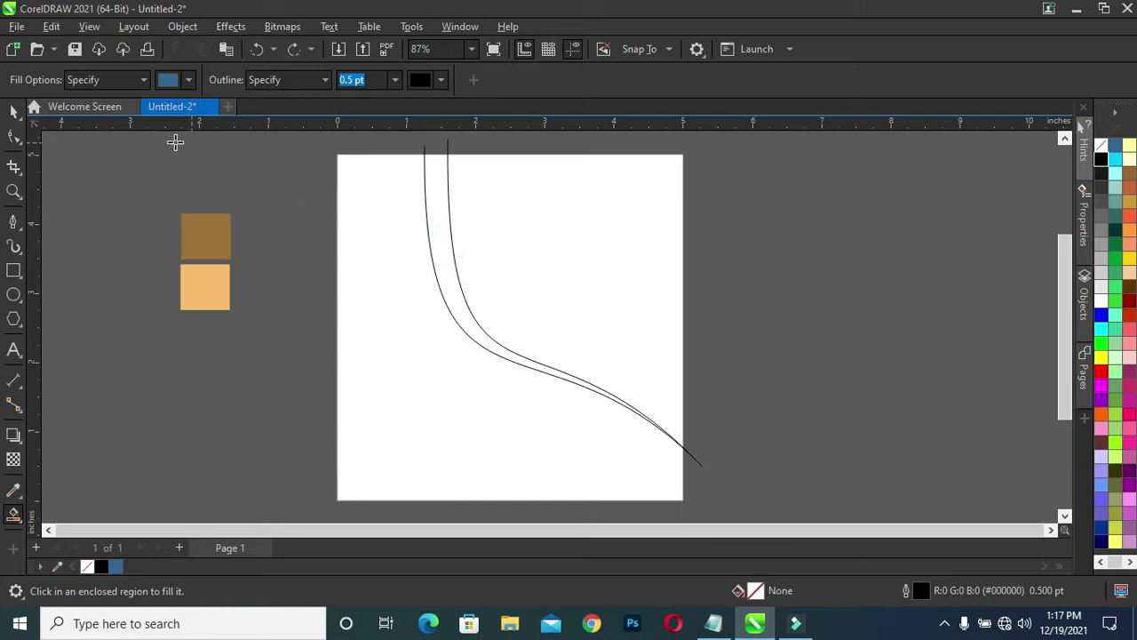
Give the 5-inch square a black outline.
left_click(13, 111)
left_click(376, 249)
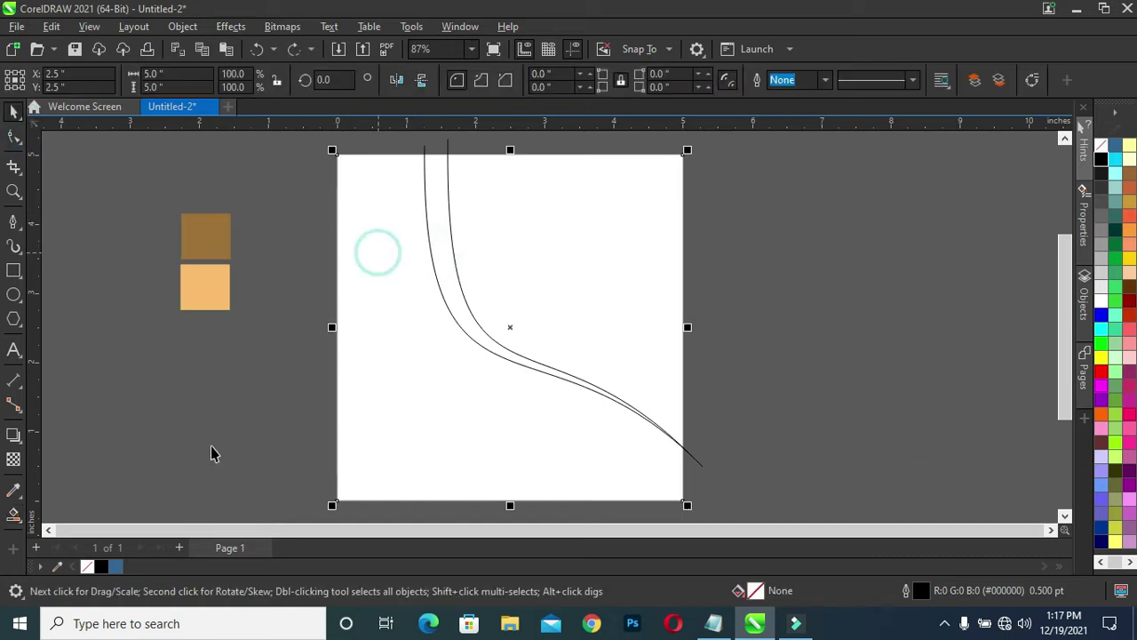
right_click(99, 565)
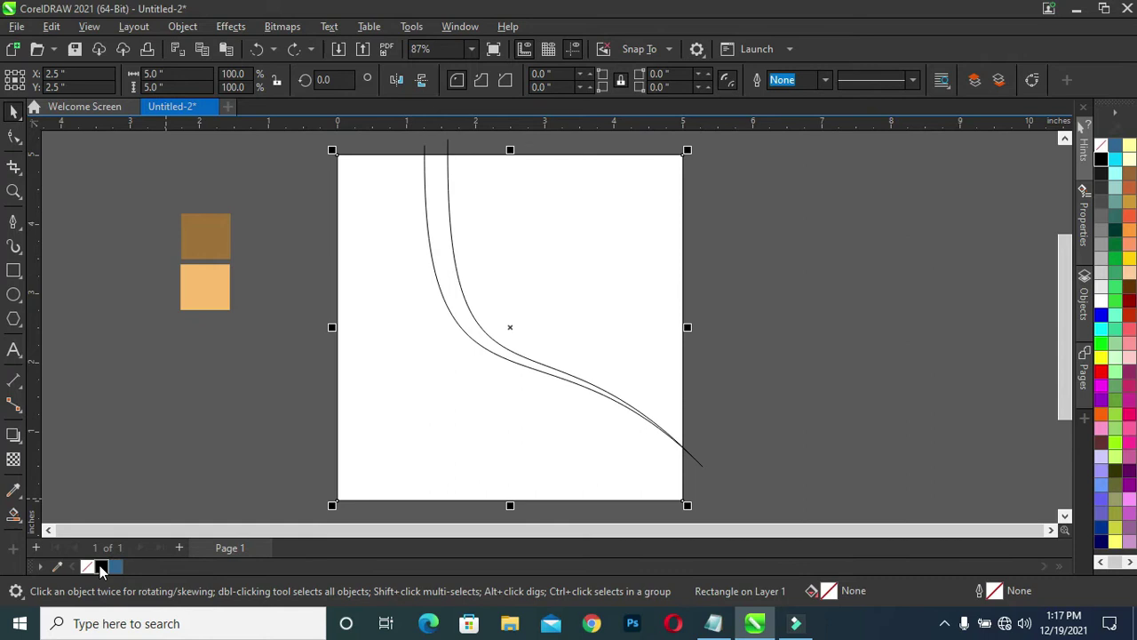
left_click(201, 449)
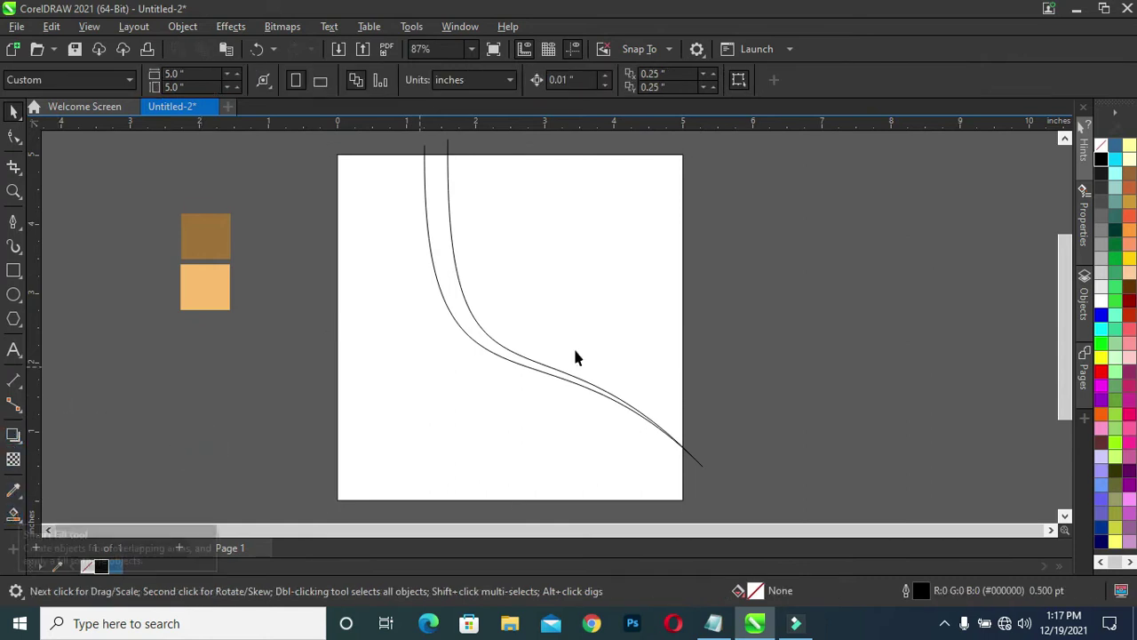
Smart Fill the strip between the two curves and the square's area to the right of them with blue.
scroll(707, 469, "up", 4)
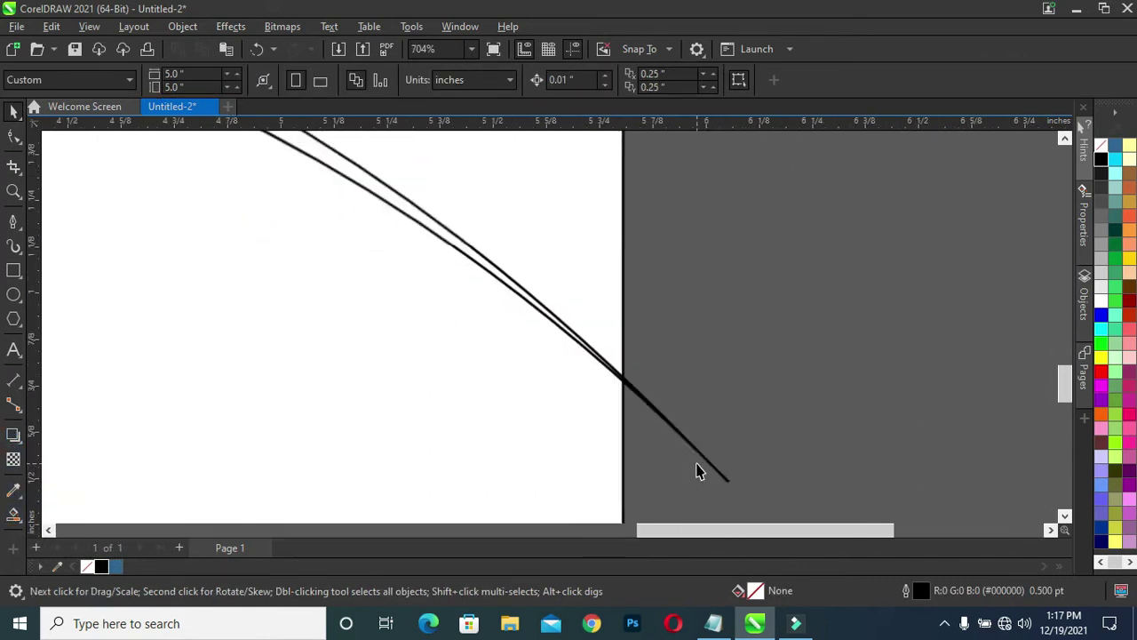
scroll(699, 469, "down", 4)
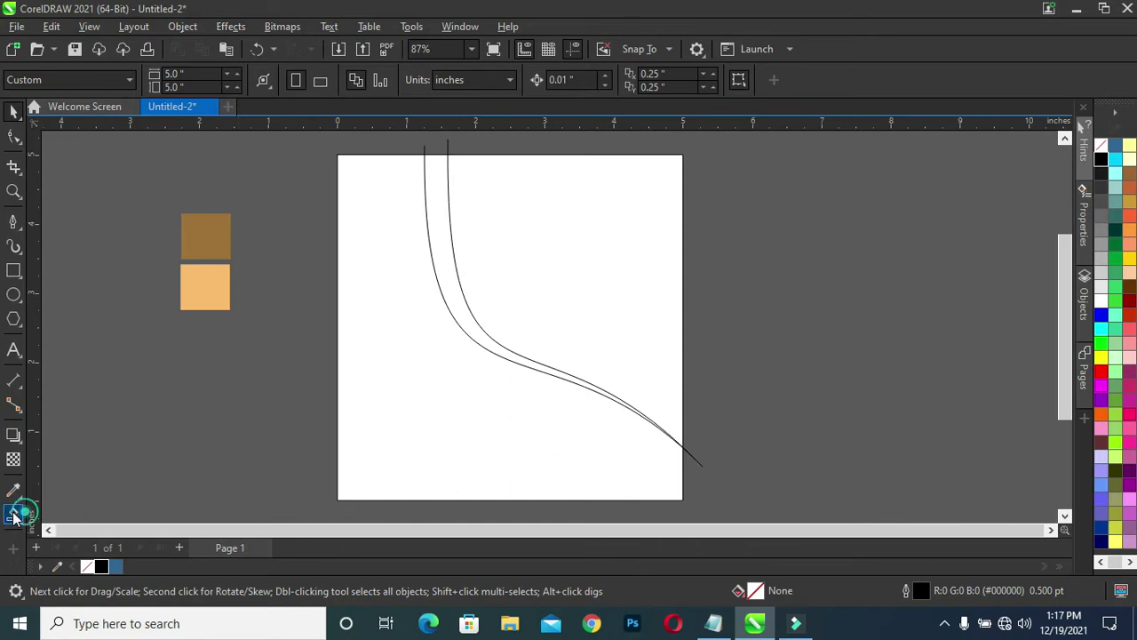
left_click(13, 514)
scroll(462, 232, "up", 2)
left_click(417, 244)
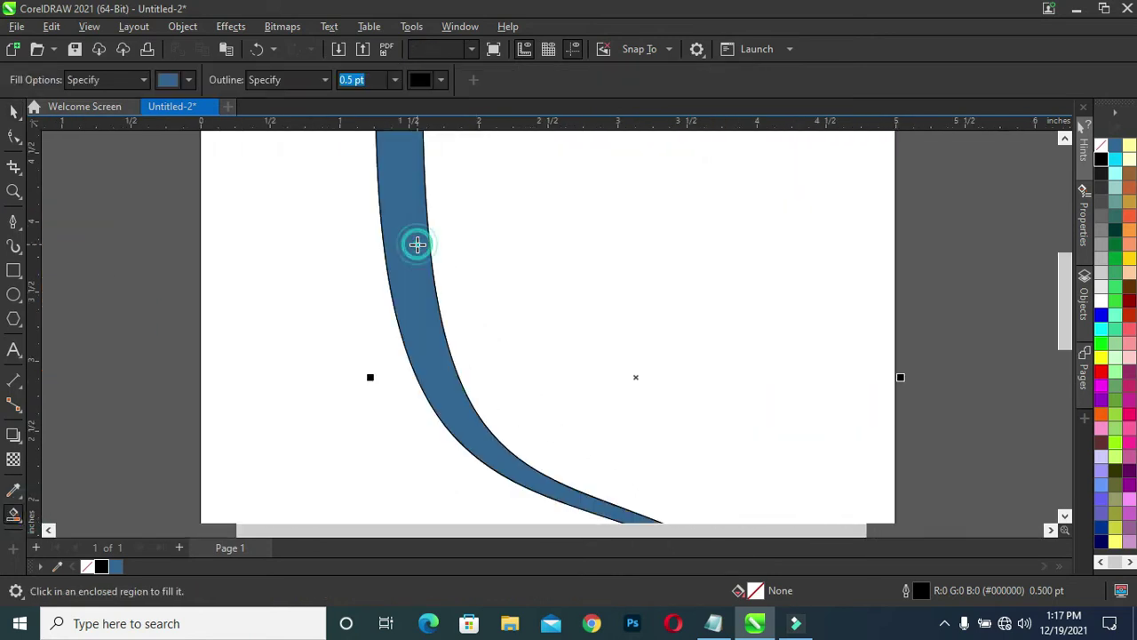
left_click(546, 211)
left_click(13, 111)
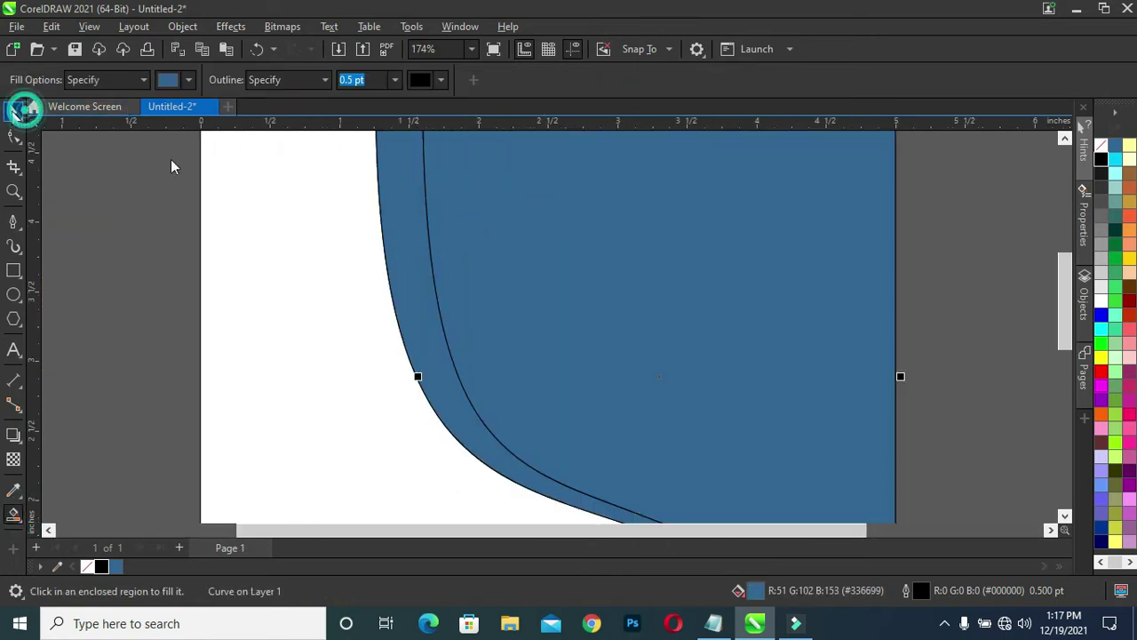
Delete the two original curve lines that extend beyond the square, keeping the filled shapes.
scroll(335, 180, "down", 2)
key("Tab")
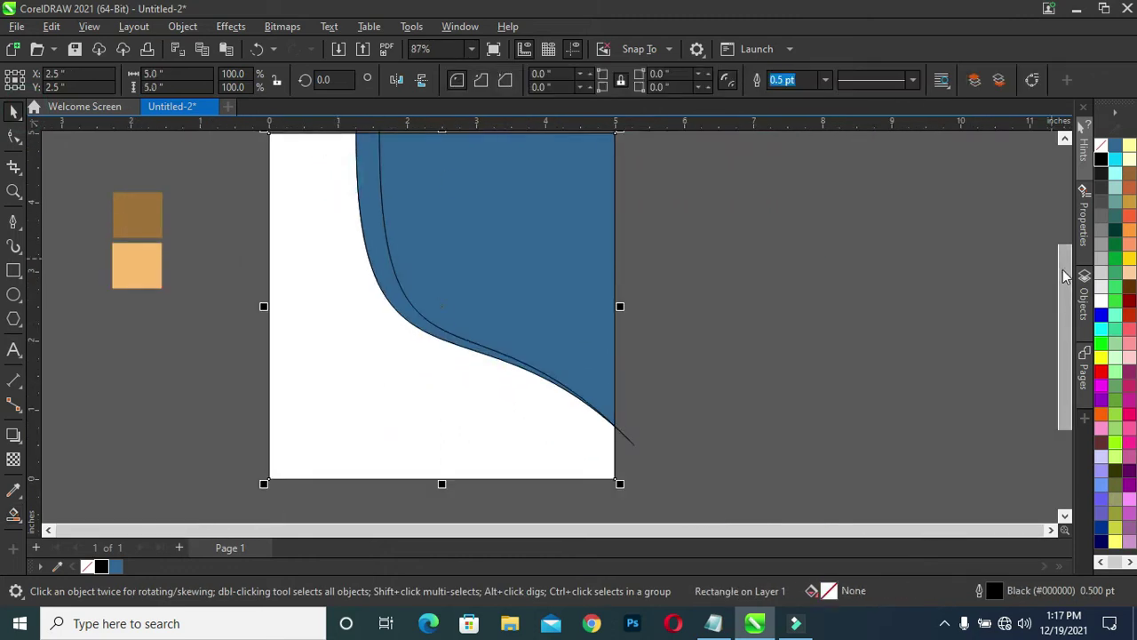
scroll(1063, 270, "up", 2)
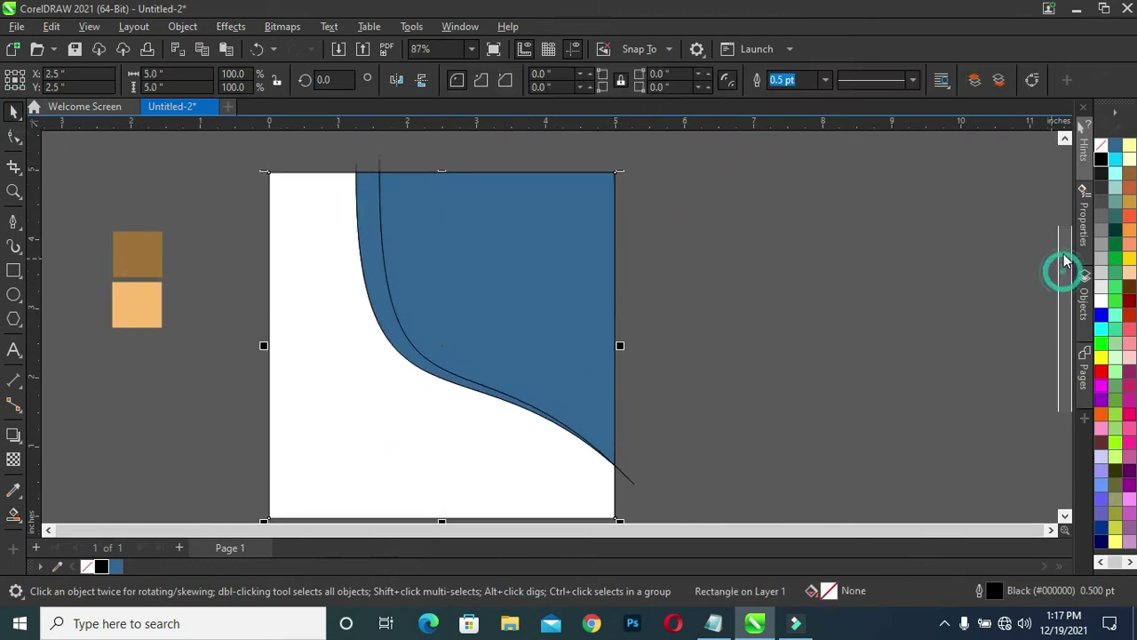
left_click(377, 186)
left_click(353, 191)
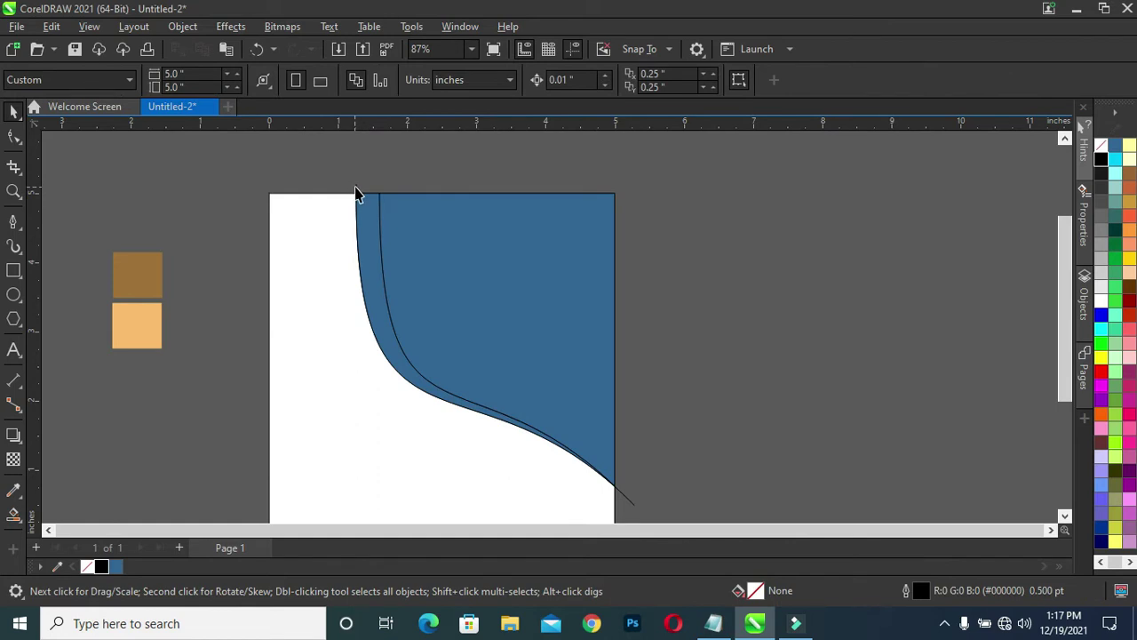
left_click(355, 185)
right_click(356, 186)
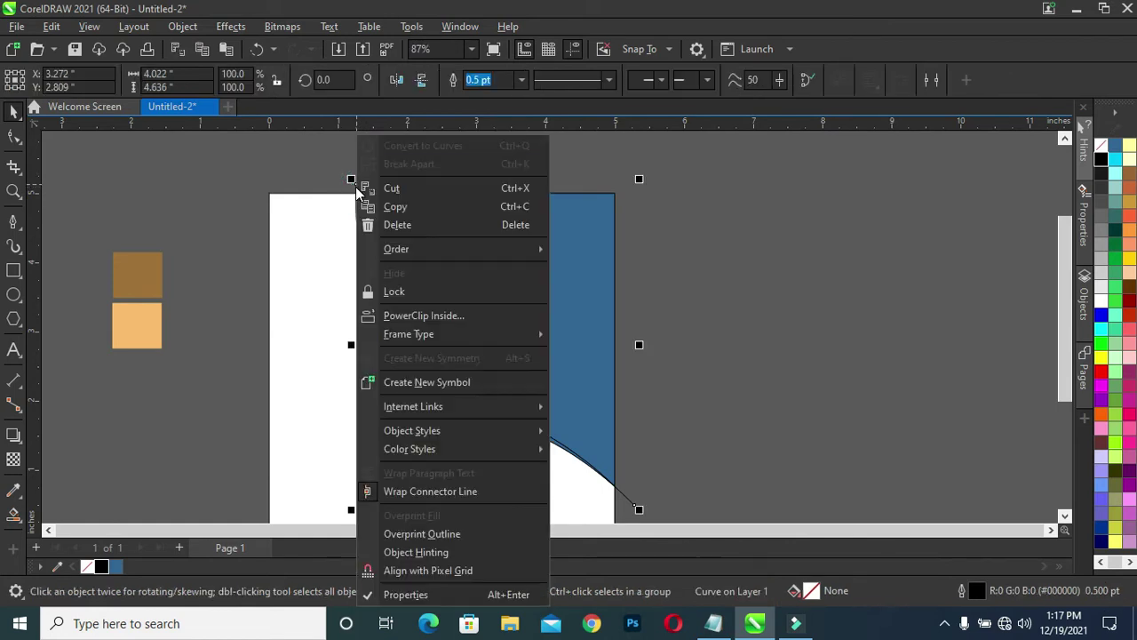
left_click(409, 227)
left_click(732, 217)
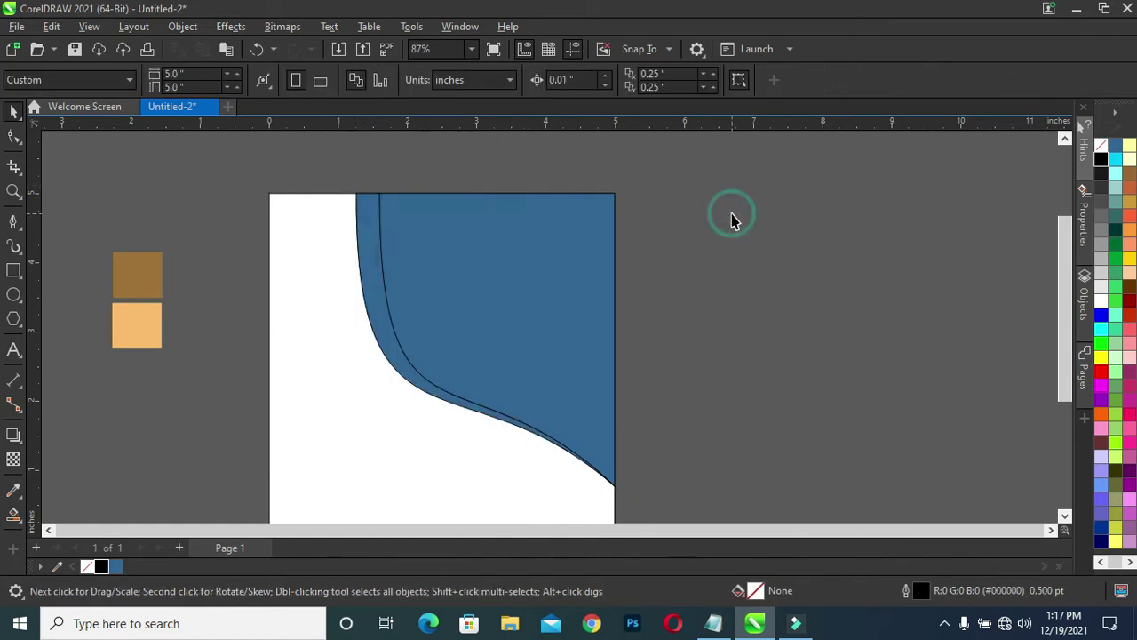
Fill the background square with black and remove its outline.
key("F4")
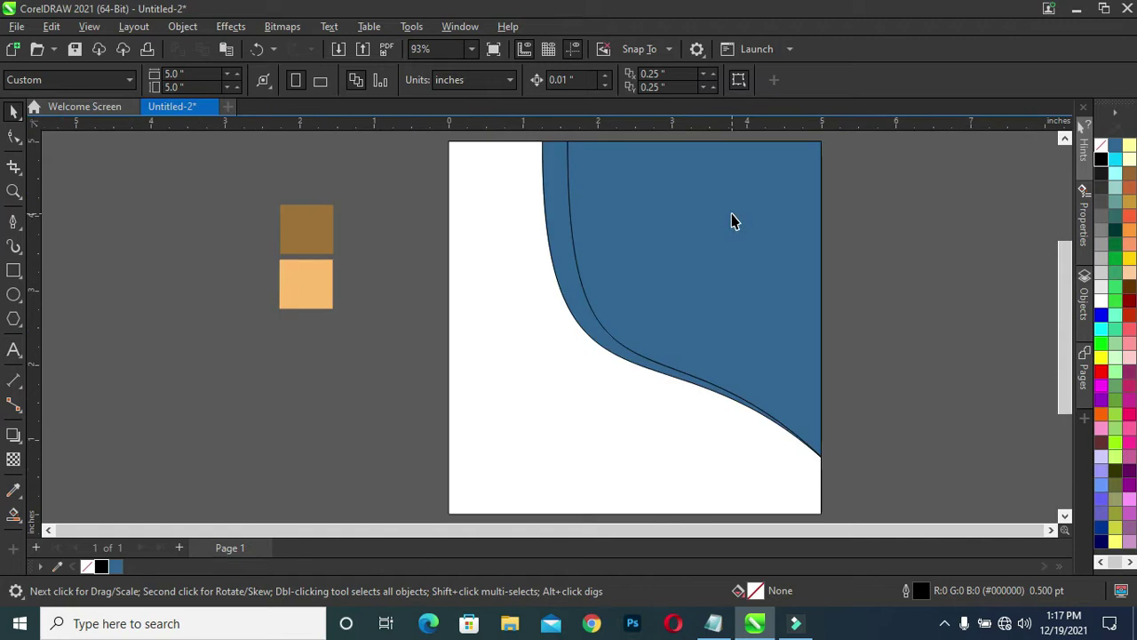
left_click(592, 277)
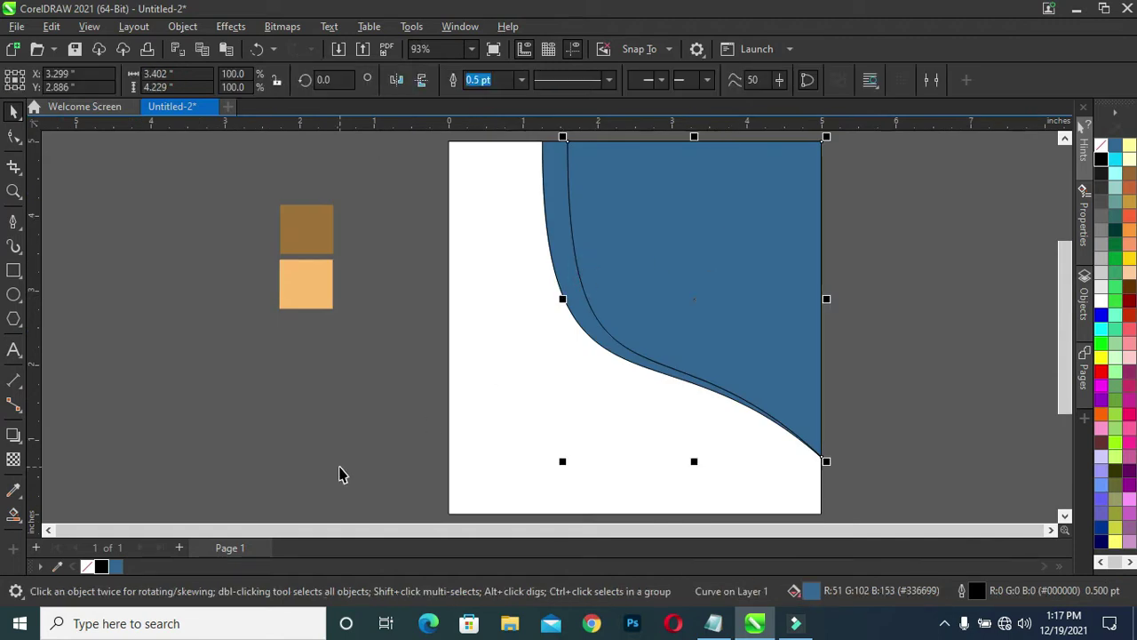
left_click(502, 411)
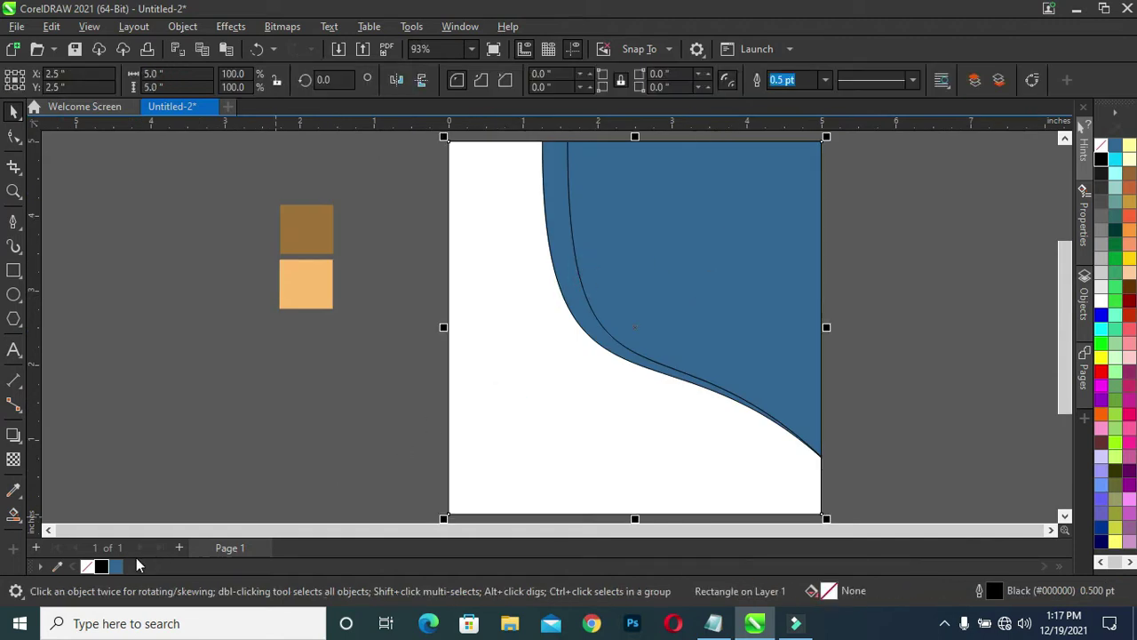
left_click(104, 569)
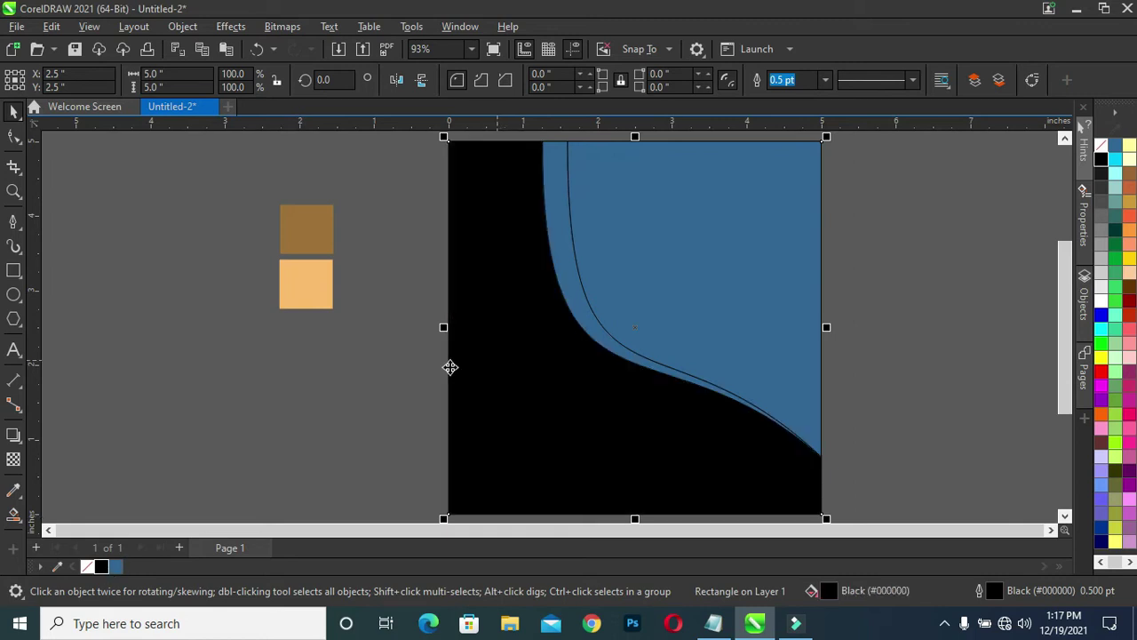
right_click(86, 567)
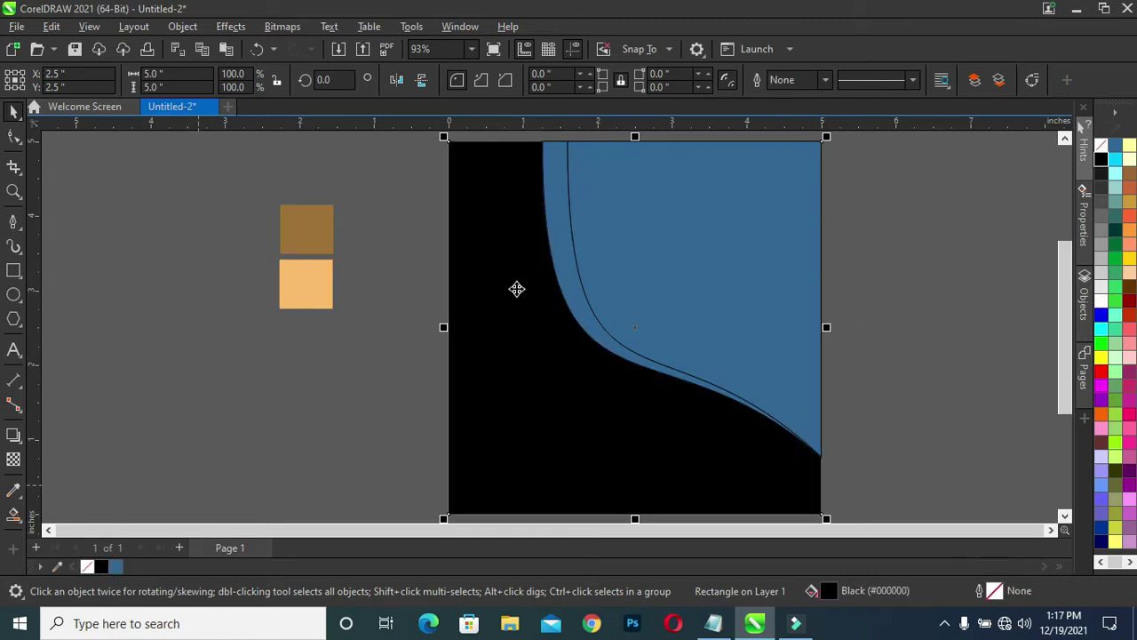
Remove the outlines from the large blue area and from the narrow blue strip.
left_click(627, 278)
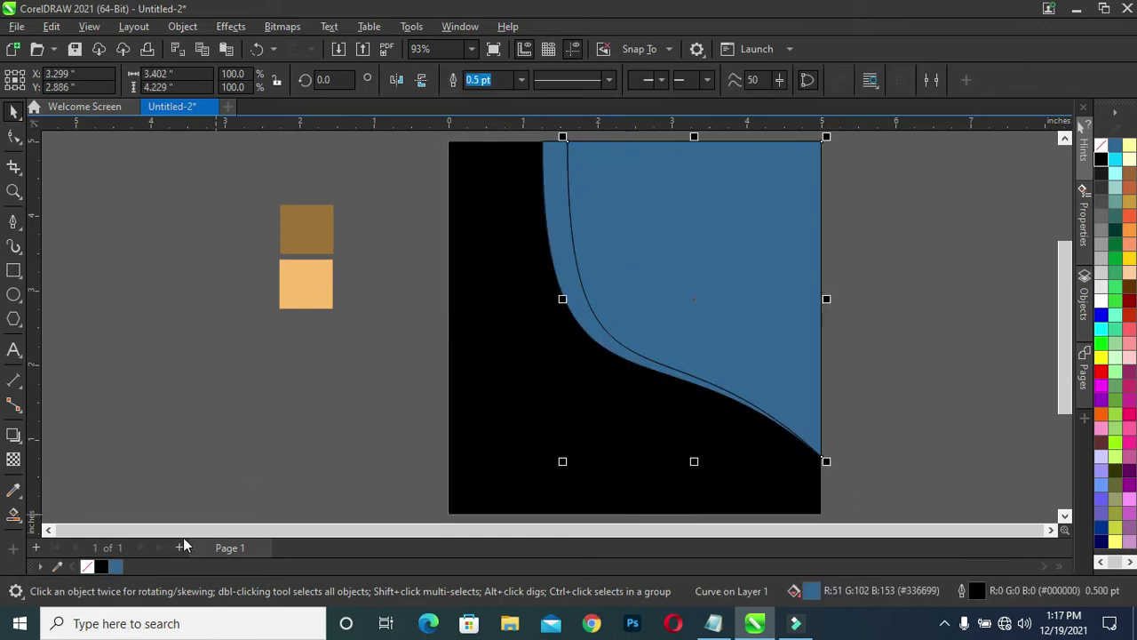
right_click(86, 566)
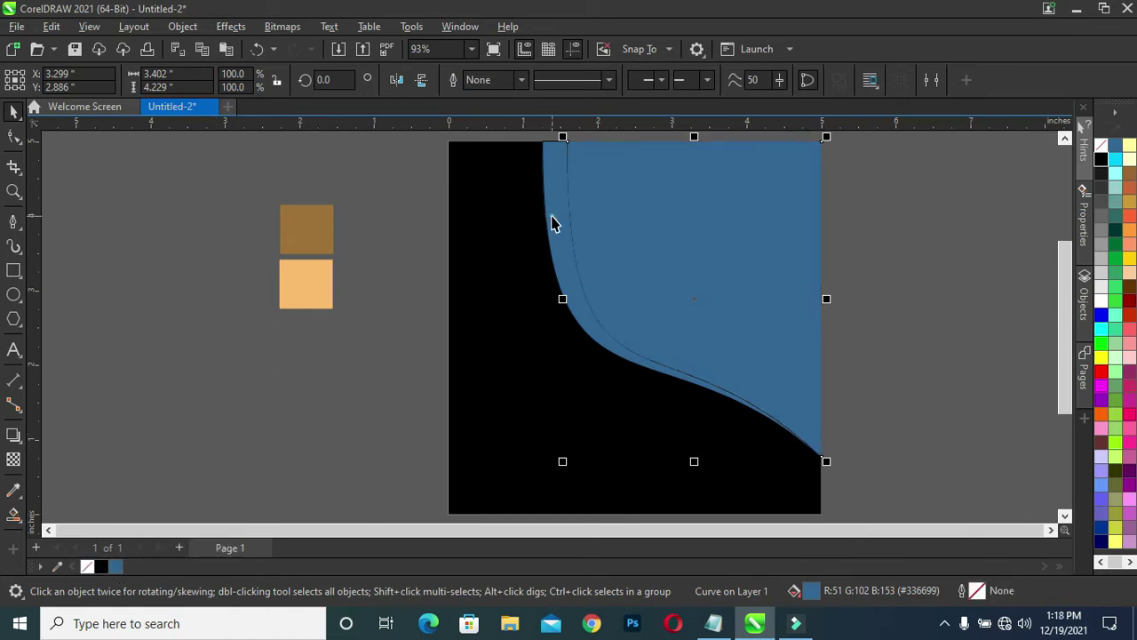
key("ctrl+z")
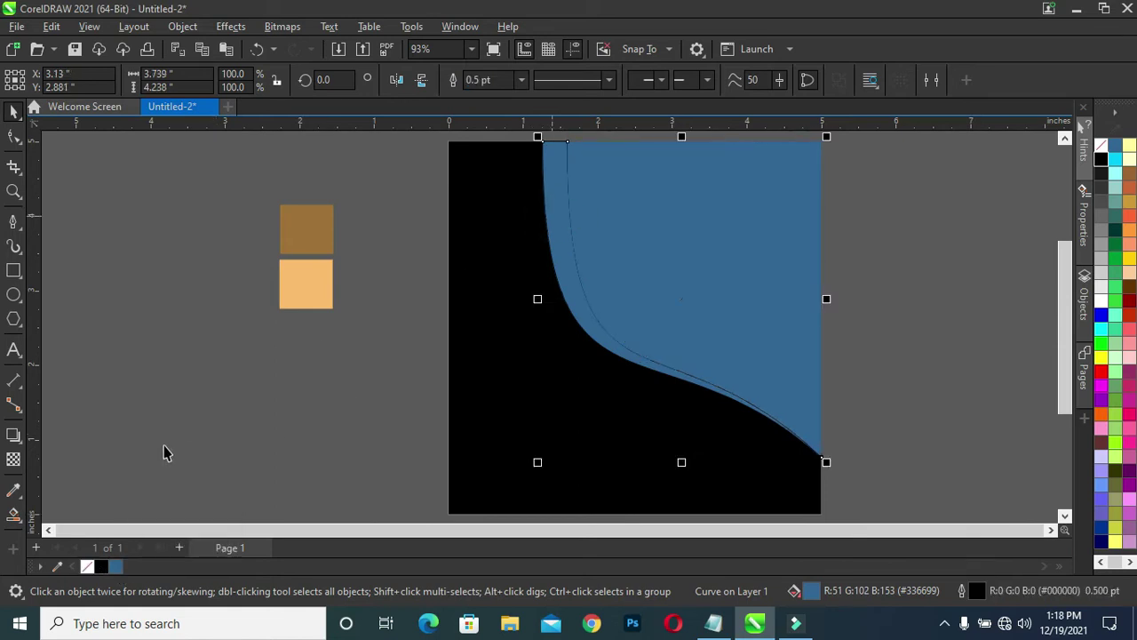
right_click(86, 567)
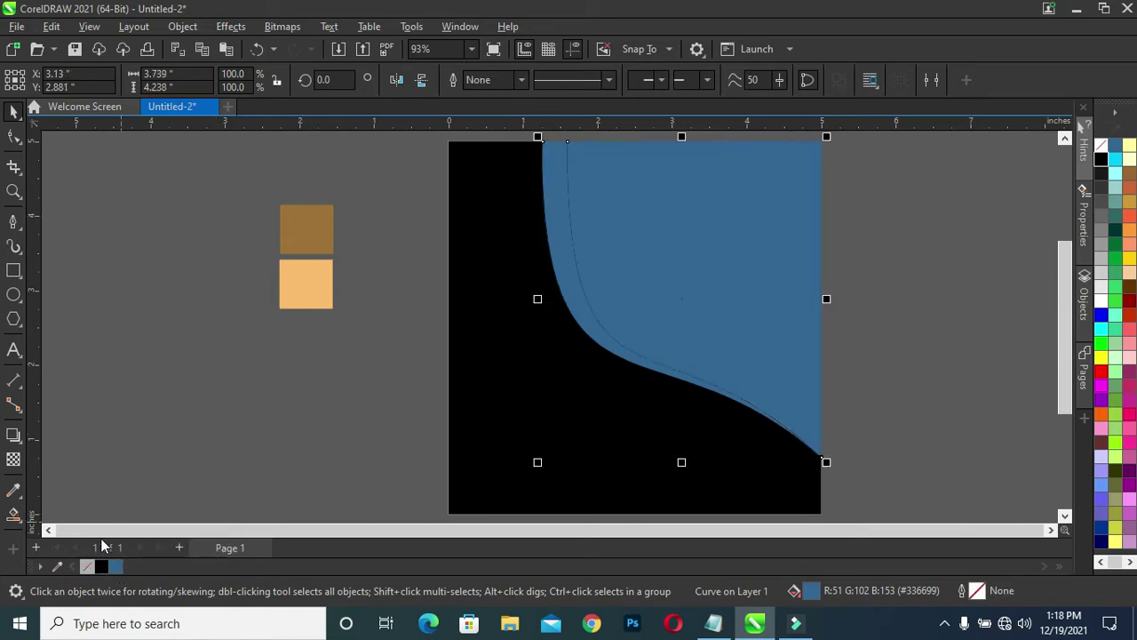
Apply a linear fountain fill downward from the strip's upper end and sample the dark brown swatch for its end colour.
left_click(14, 515)
left_click(72, 515)
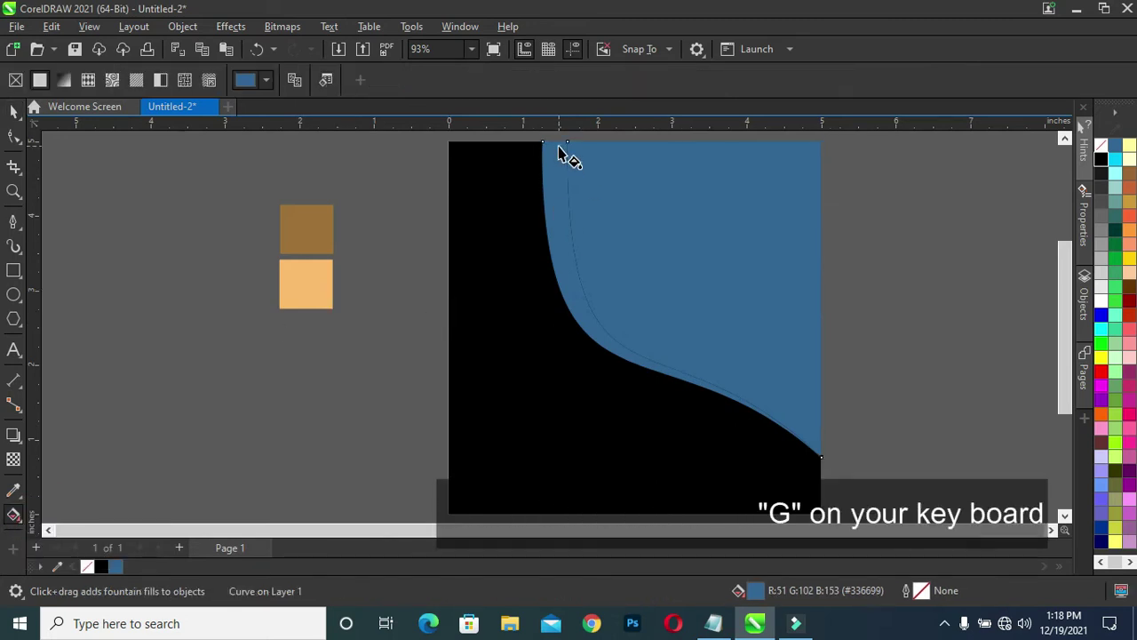
left_click_drag(555, 142, 565, 398)
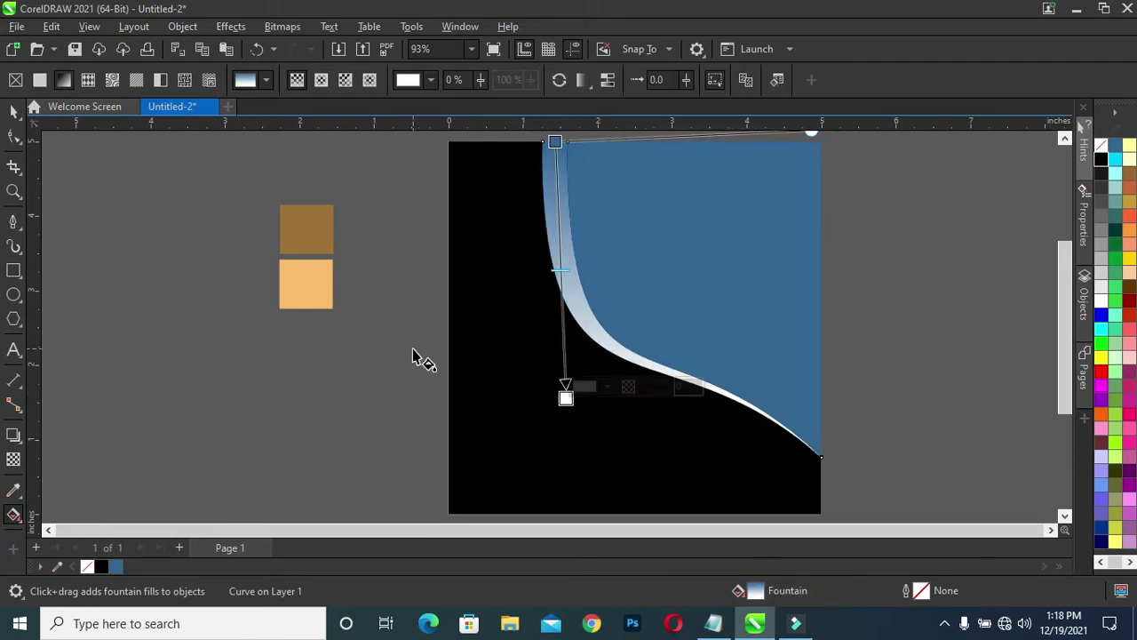
left_click(565, 398)
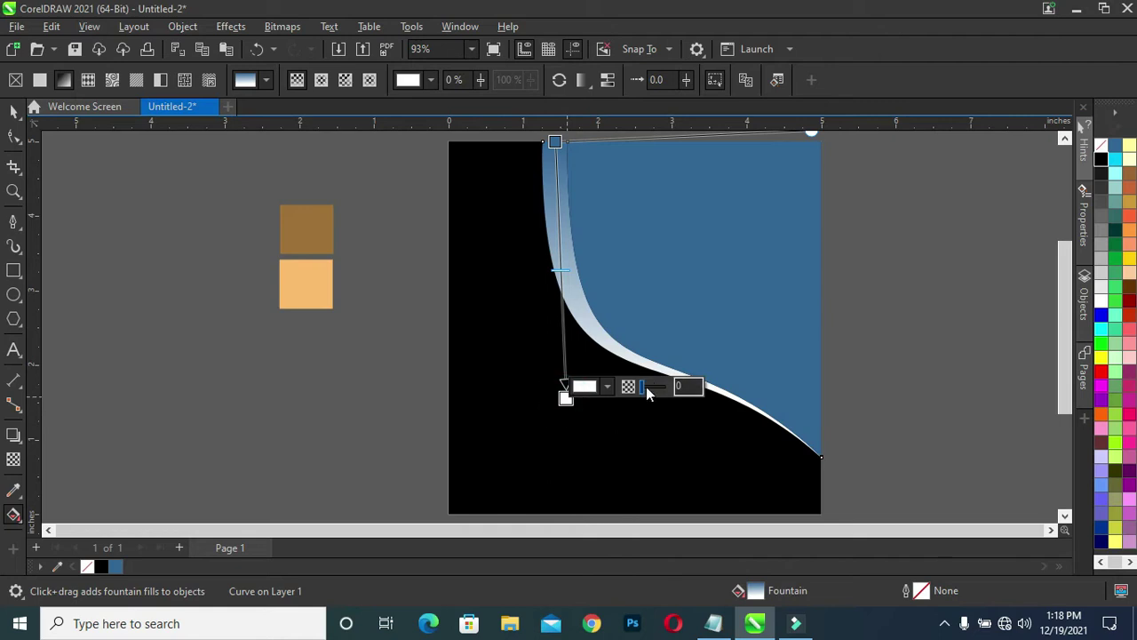
left_click(608, 384)
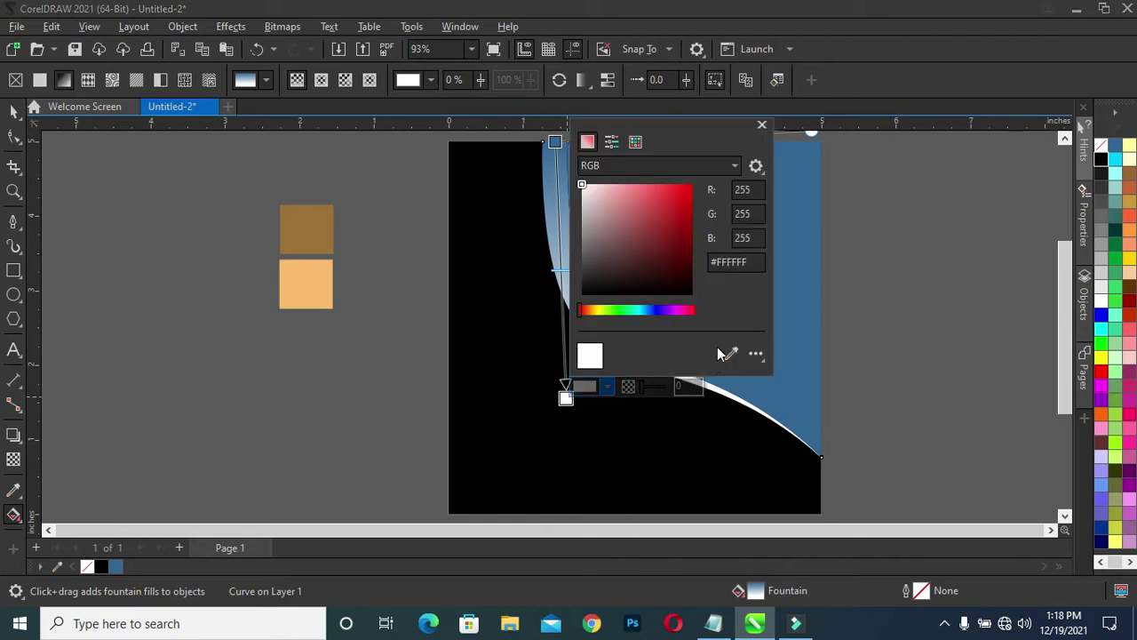
left_click(731, 355)
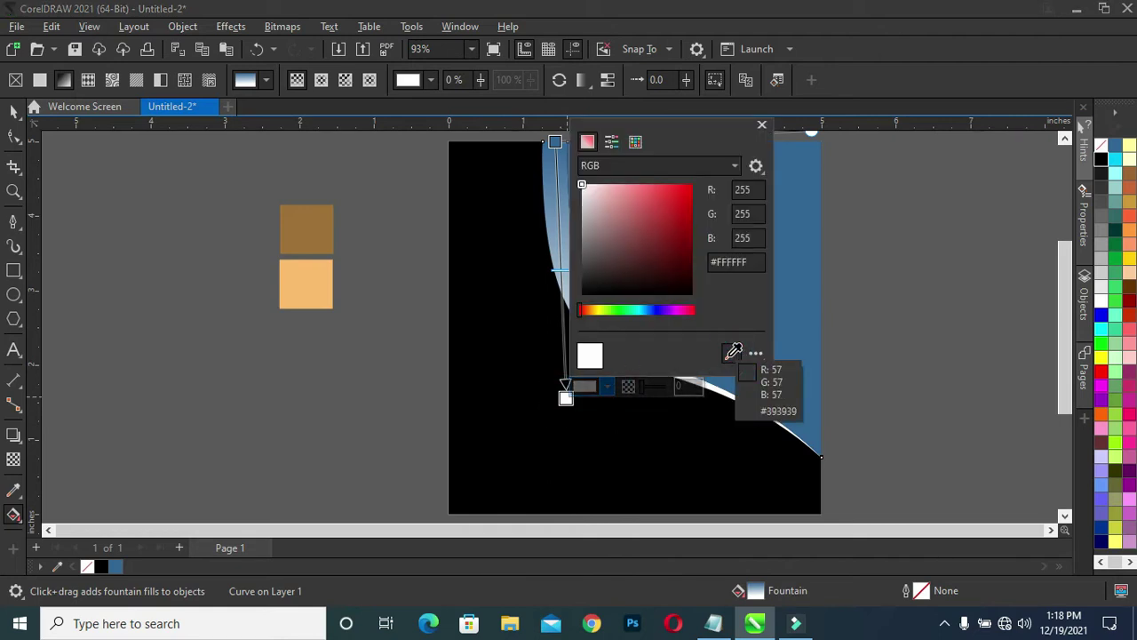
left_click(312, 233)
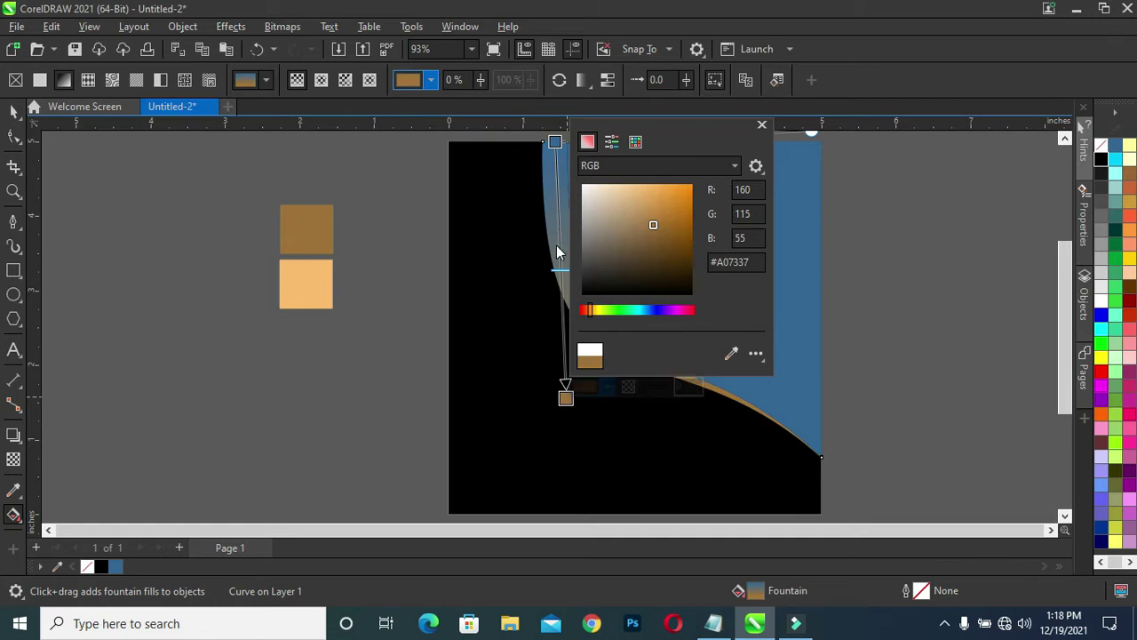
Add a colour node at 45% along the strip's gradient and sample the light orange swatch for it.
double_click(561, 256)
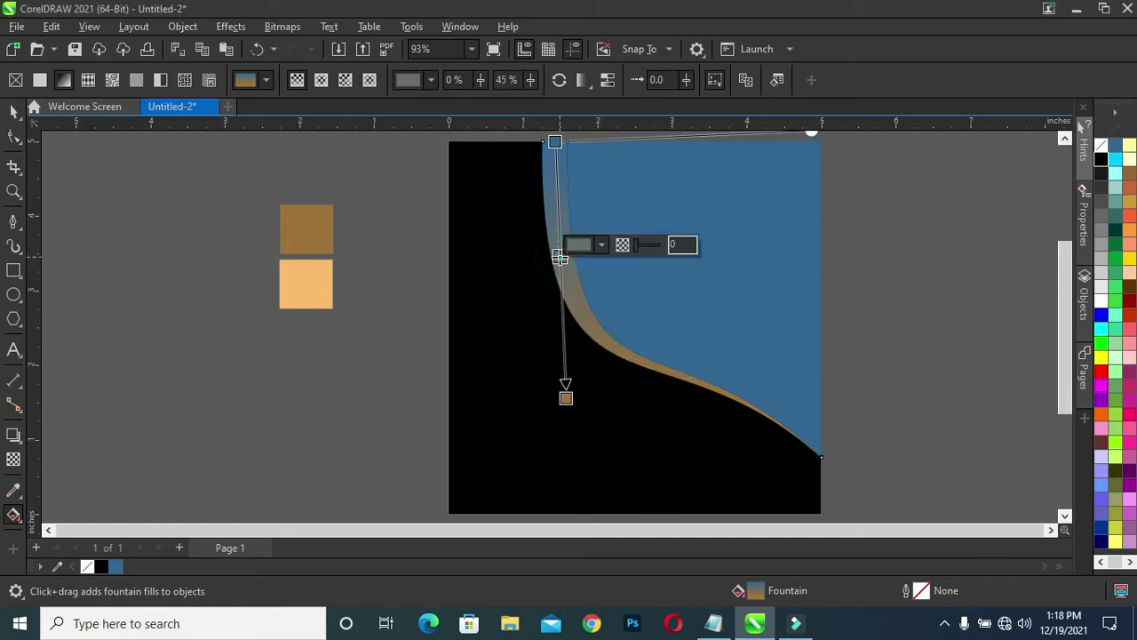
left_click(605, 248)
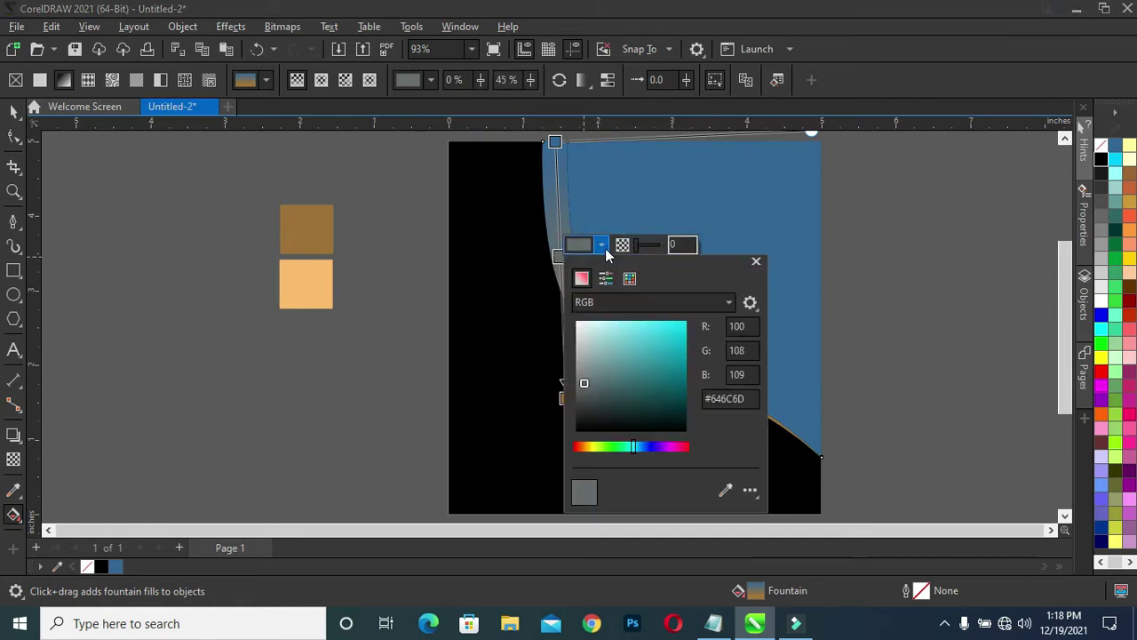
left_click(725, 492)
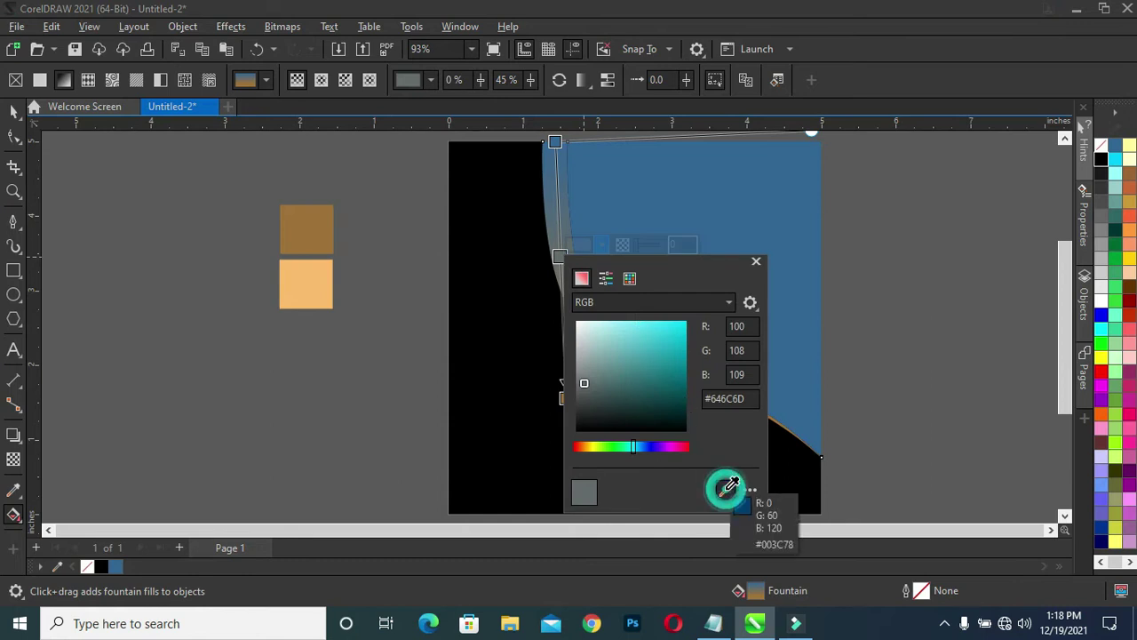
left_click(309, 296)
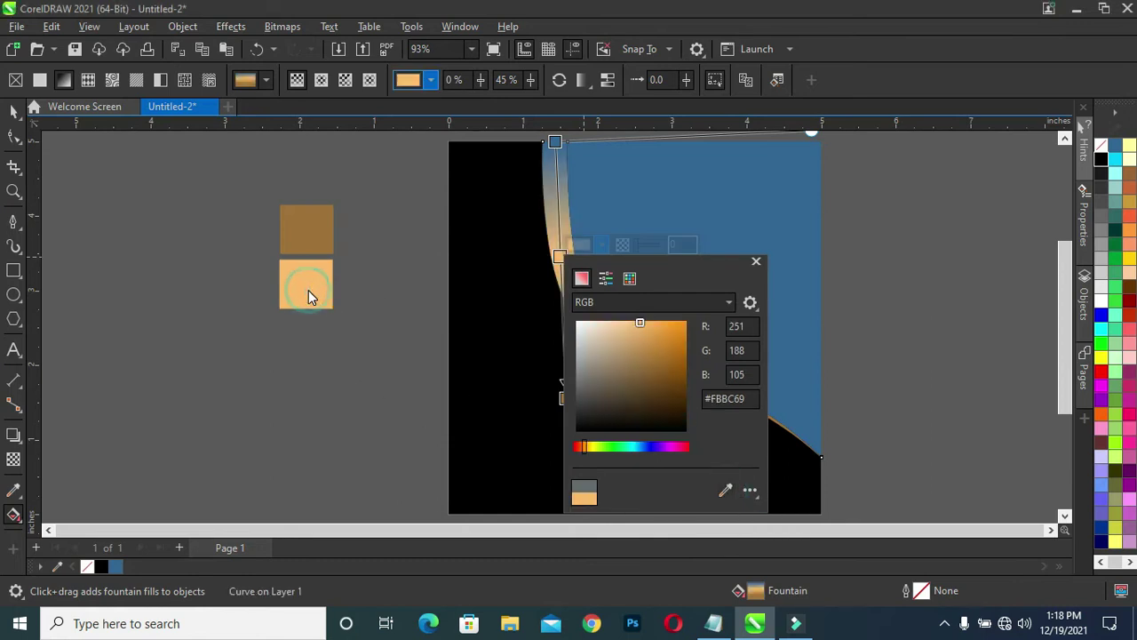
Sample the dark brown swatch for the gradient's start colour and shift its end node slightly up and to the right.
left_click(555, 143)
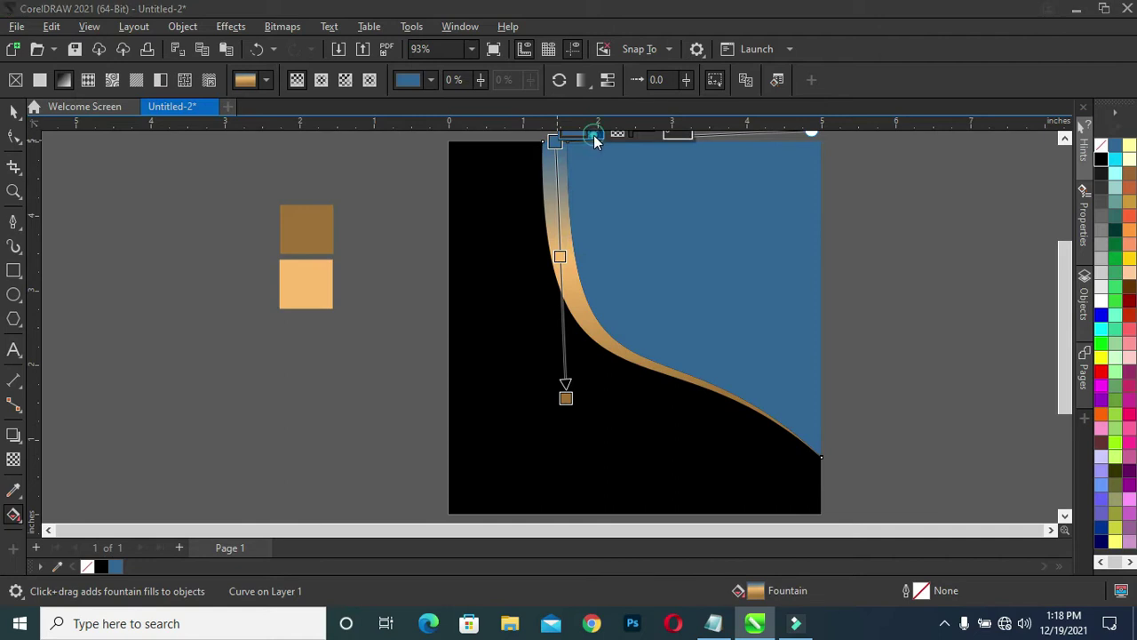
left_click(594, 135)
left_click(720, 375)
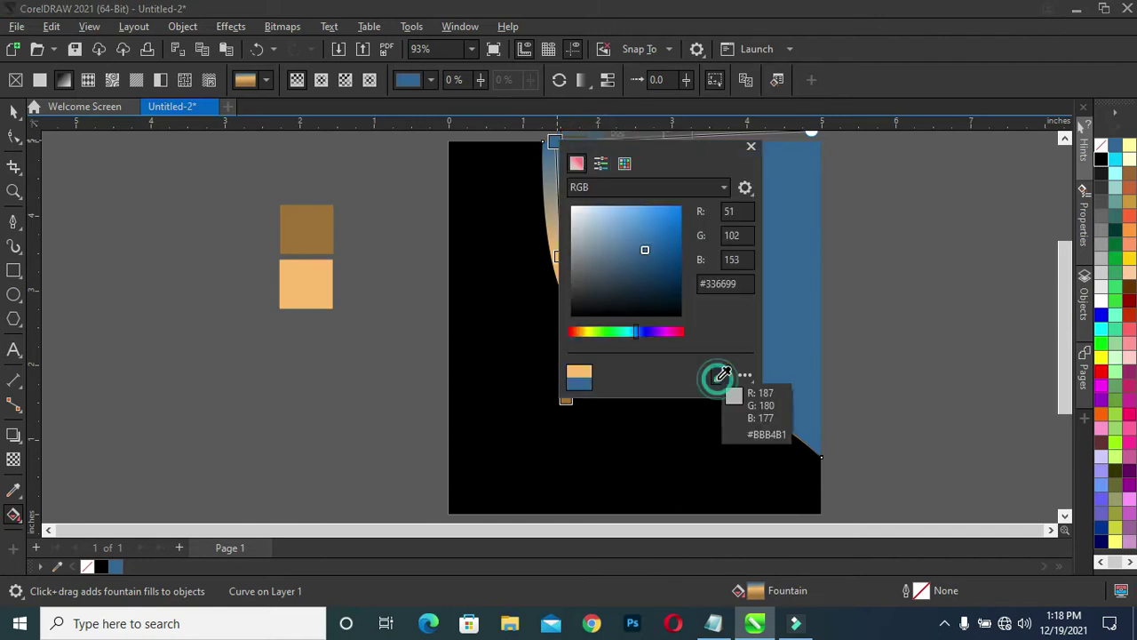
left_click(307, 229)
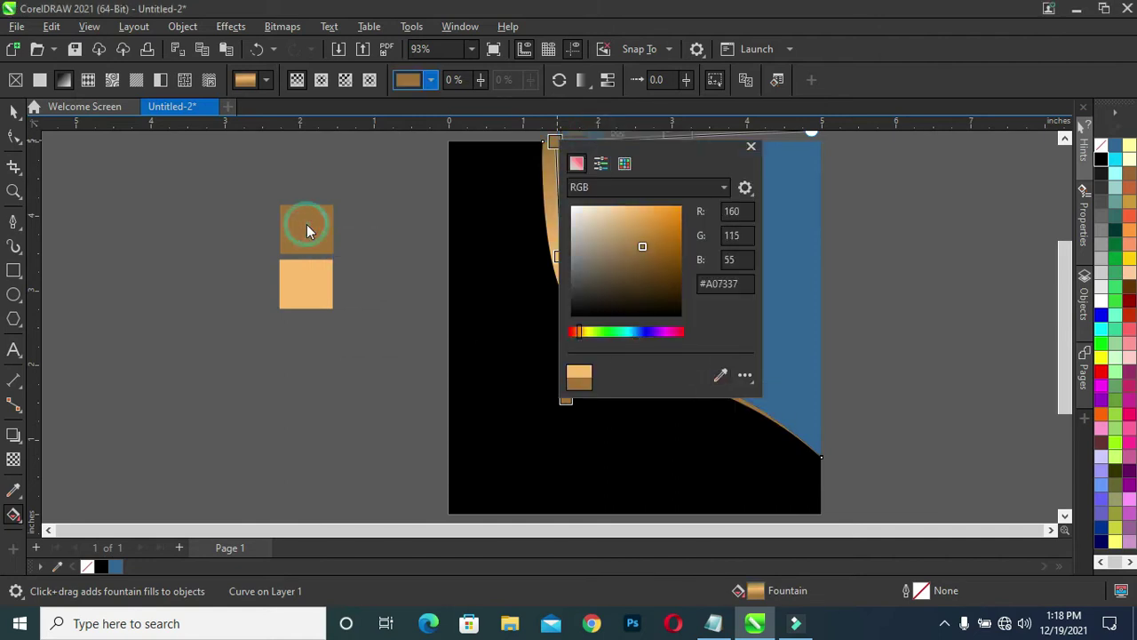
left_click(551, 158)
left_click_drag(567, 397, 585, 384)
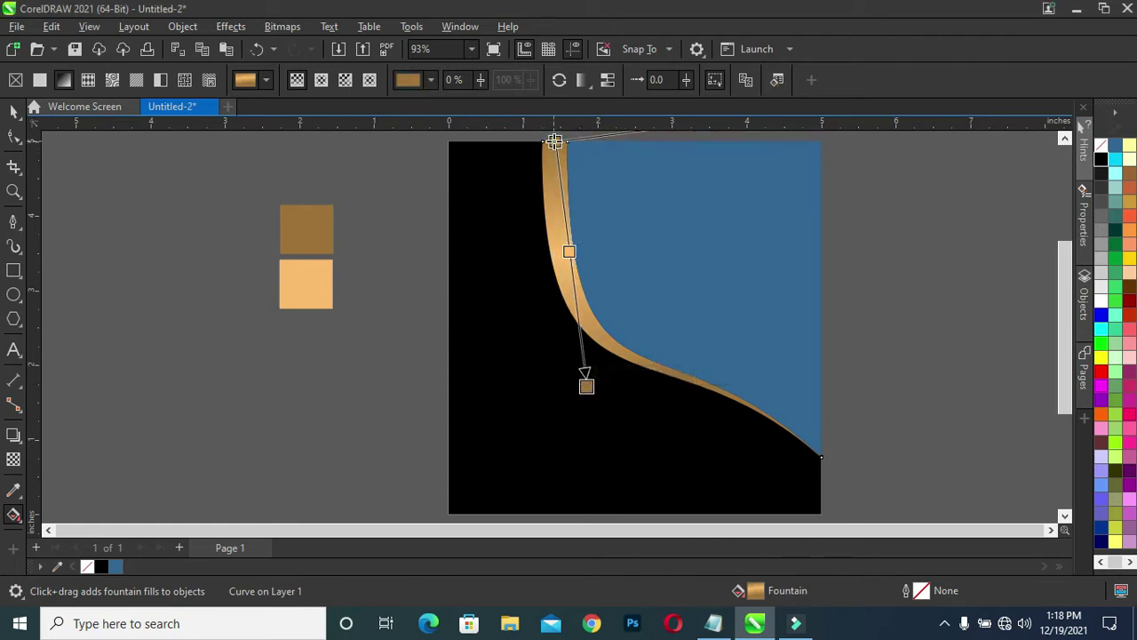
Move the strip gradient's start node down inside the strip, nudge its end node slightly right, and deselect the strip.
left_click_drag(553, 143, 553, 169)
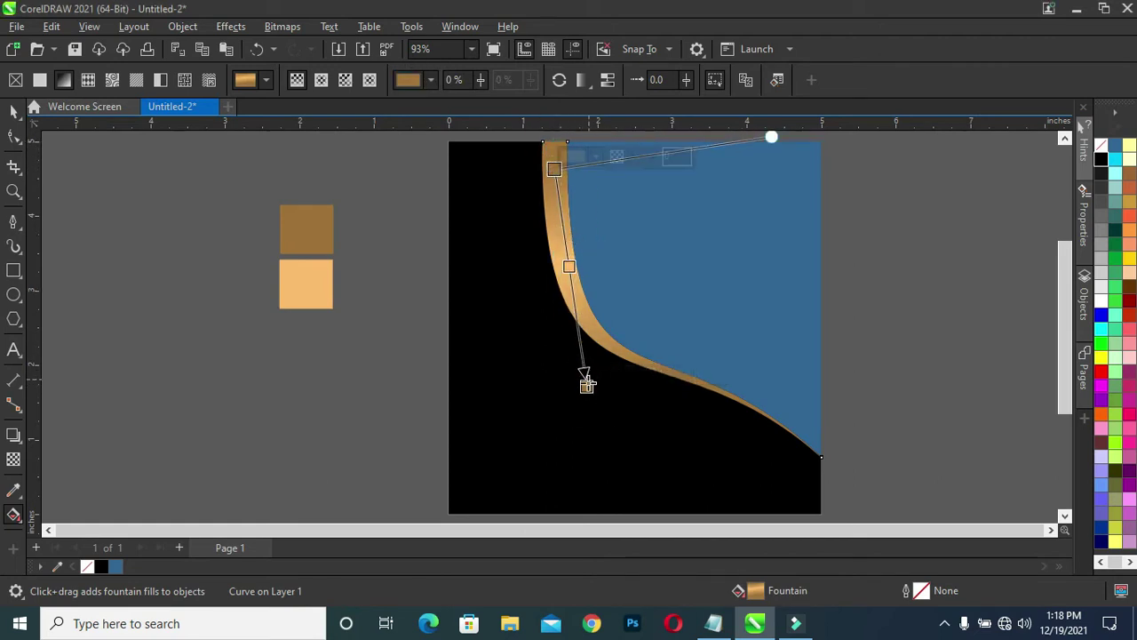
mouse_move(587, 384)
left_mouse_down()
mouse_move(572, 347)
mouse_move(602, 364)
mouse_move(591, 384)
left_mouse_up()
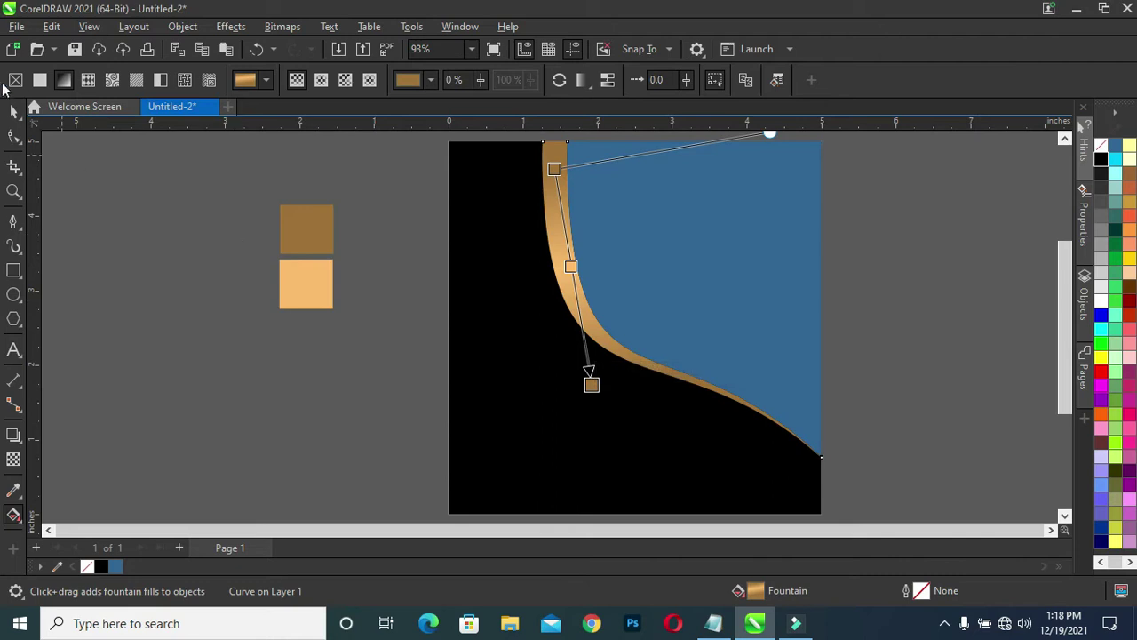
left_click(14, 111)
left_click(190, 246)
Fill the large blue curved area with white.
left_click(652, 246)
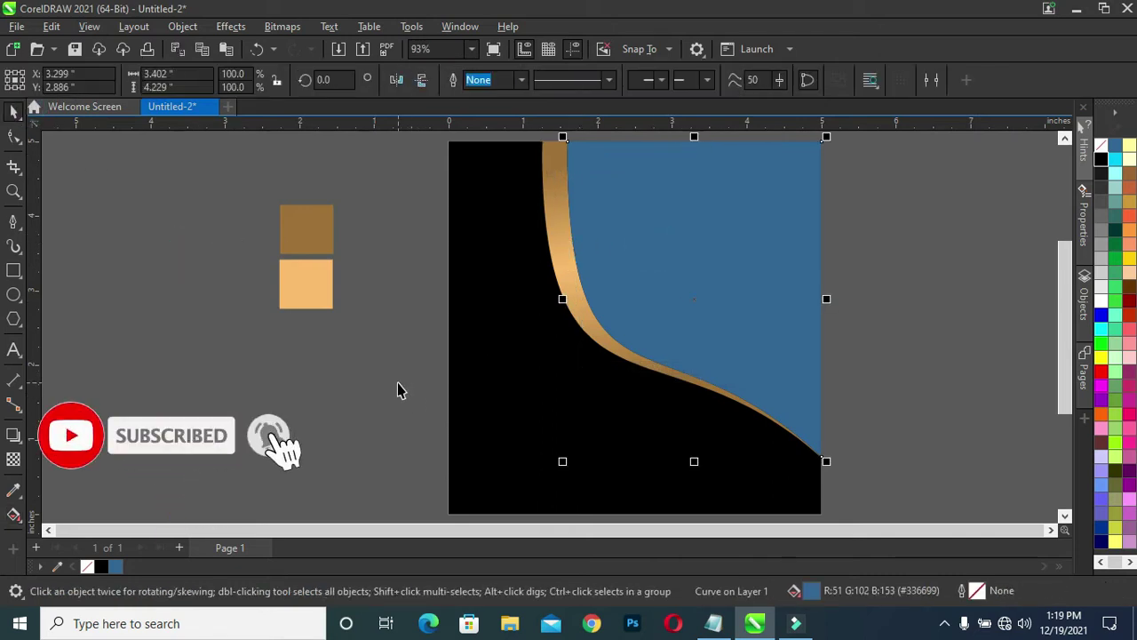
left_click(1101, 301)
left_click(954, 300)
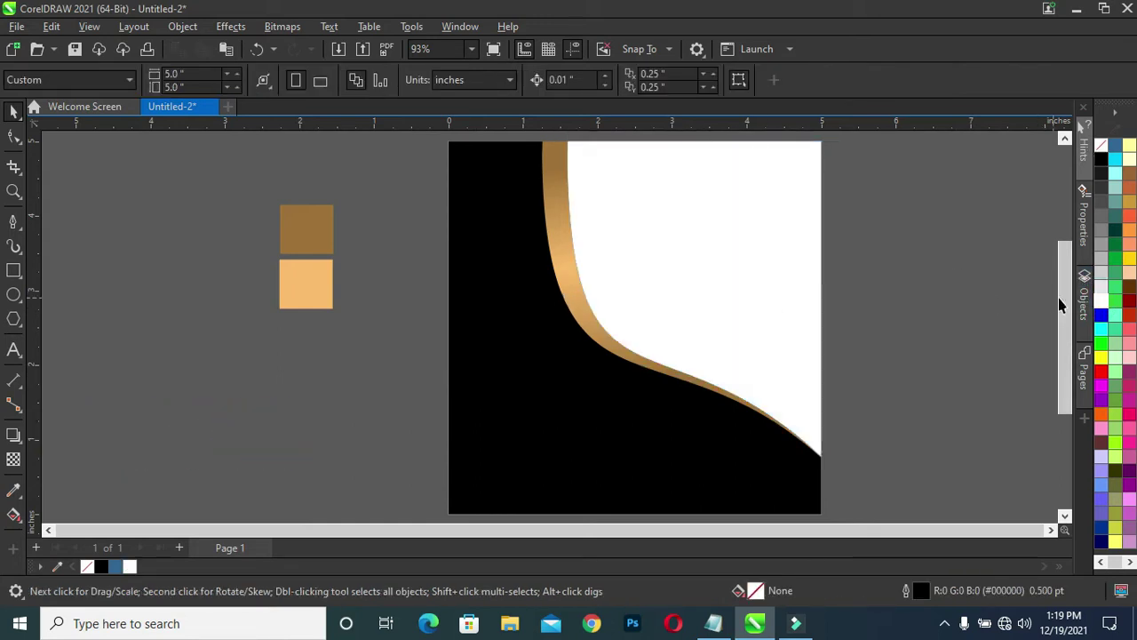
left_click_drag(1068, 310, 1066, 310)
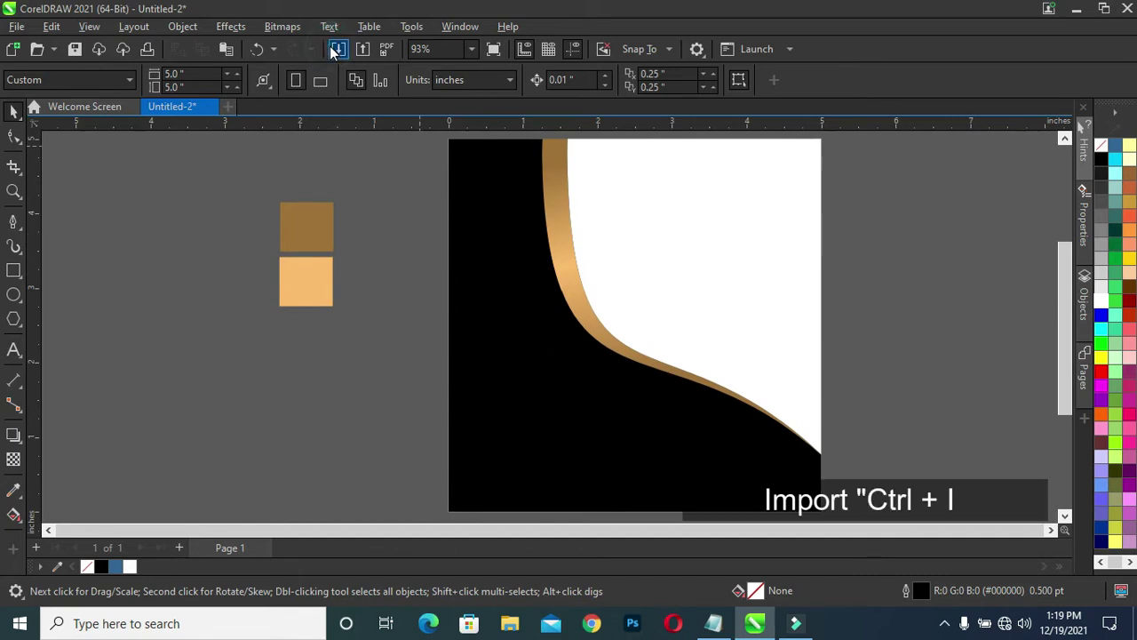
Import the globe icon 926093, Call logo 2, the old-grunge-cement-wall background and the WhatsApp house photo, placing them mostly beside the page.
key("ctrl+i")
left_click_drag(718, 311, 351, 182)
left_click(769, 438)
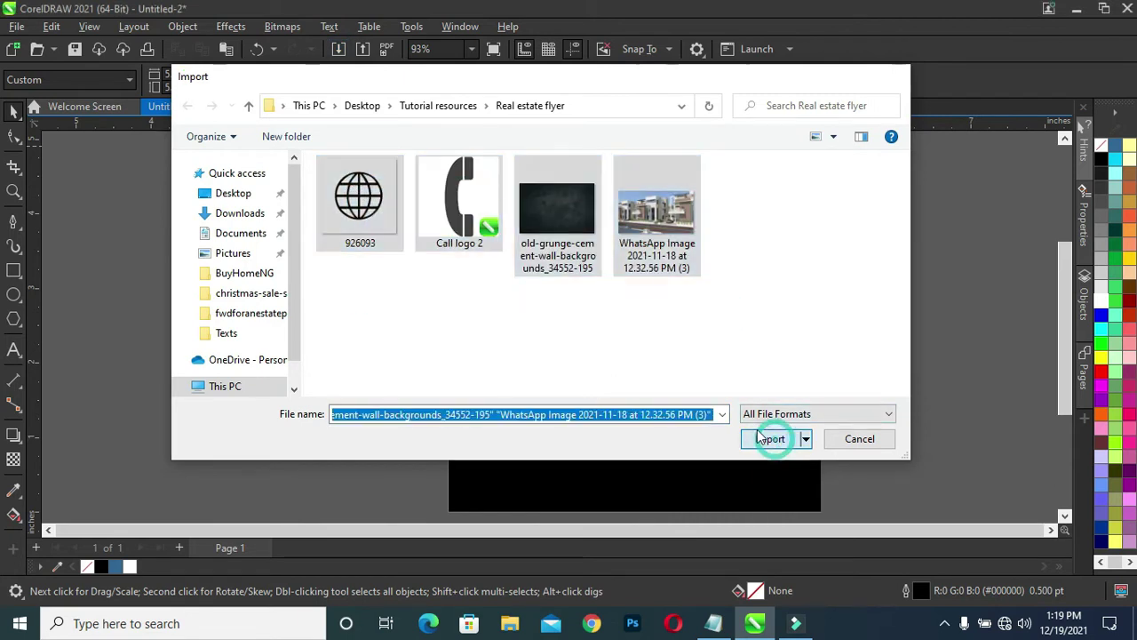
left_click(101, 216)
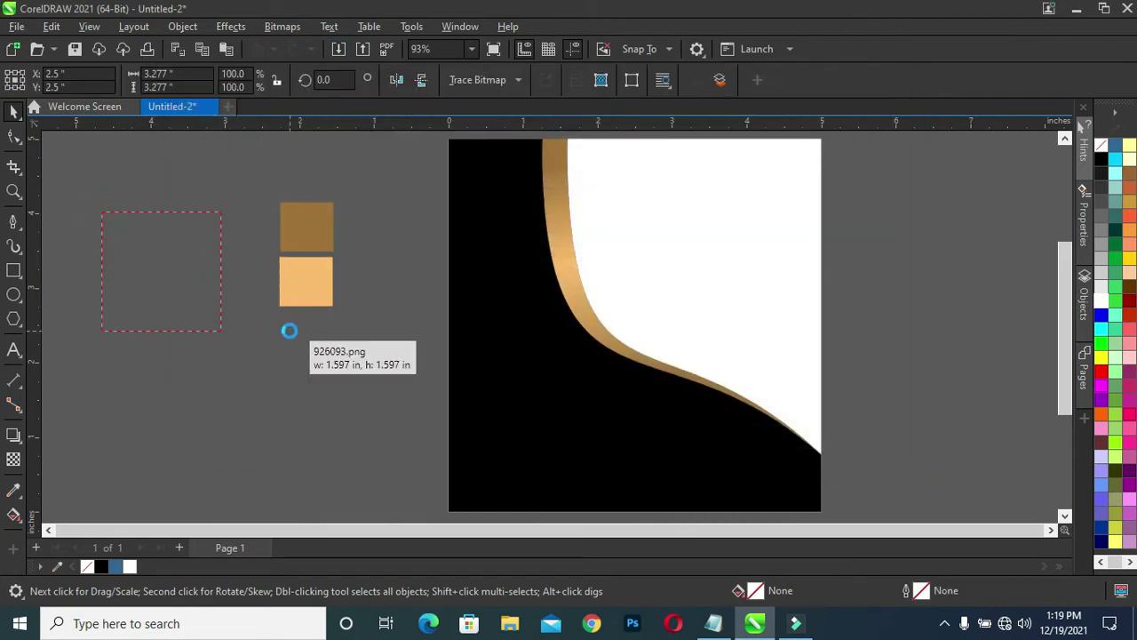
left_click_drag(233, 174, 288, 321)
left_click_drag(109, 187, 427, 400)
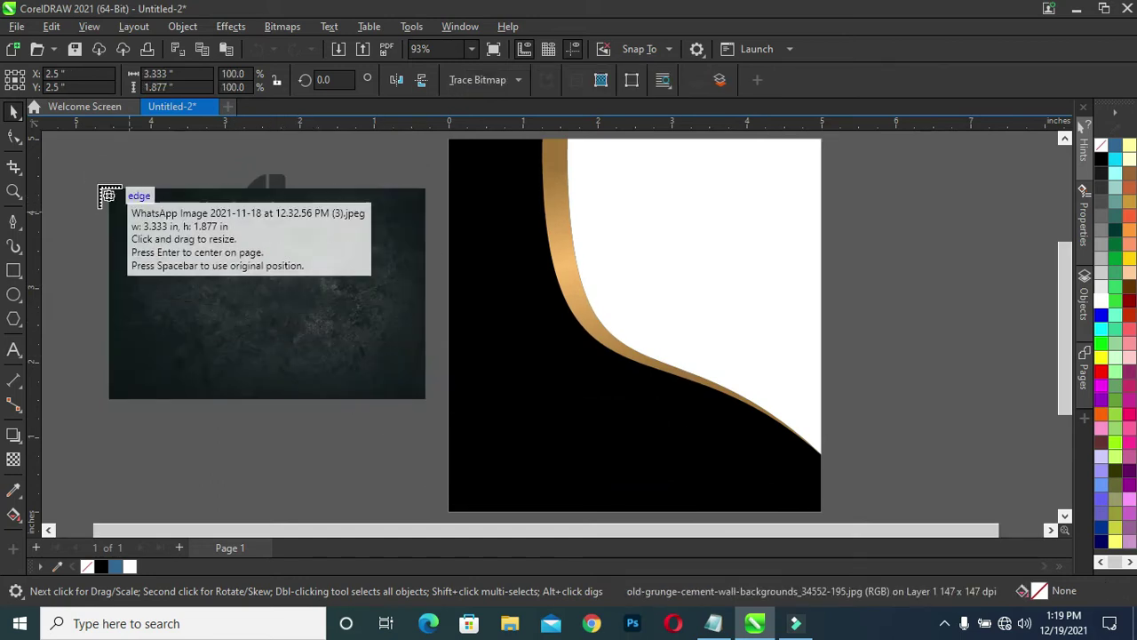
left_click_drag(79, 160, 252, 279)
Enlarge the grunge wall texture to about 5.66 × 3.77 in and PowerClip it inside the black background square.
left_click(246, 317)
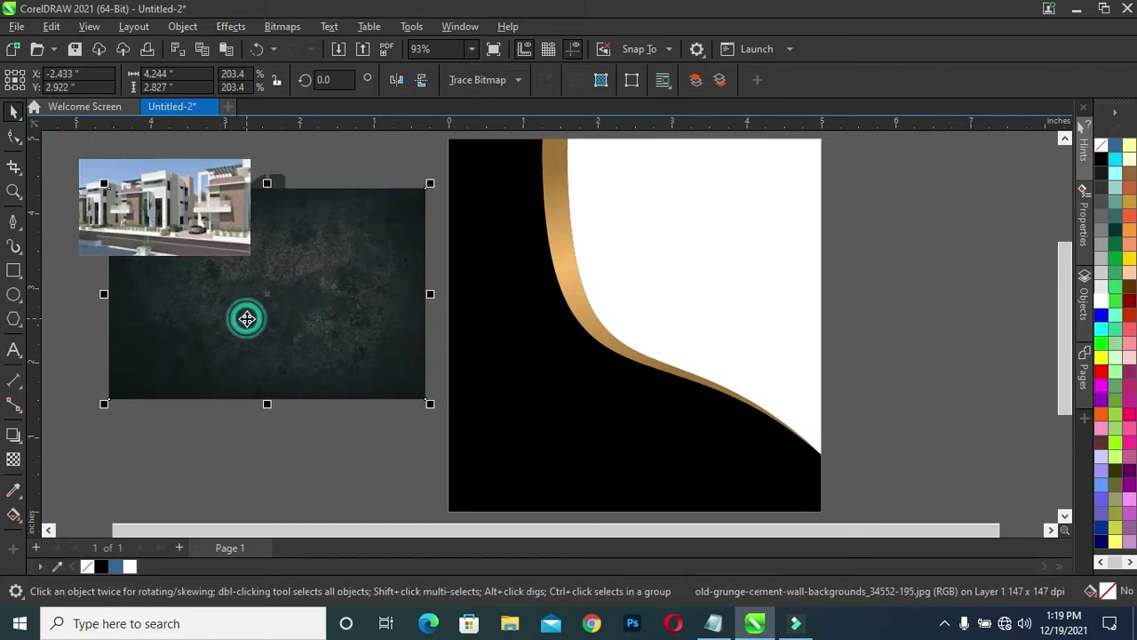
left_click_drag(430, 184, 533, 120)
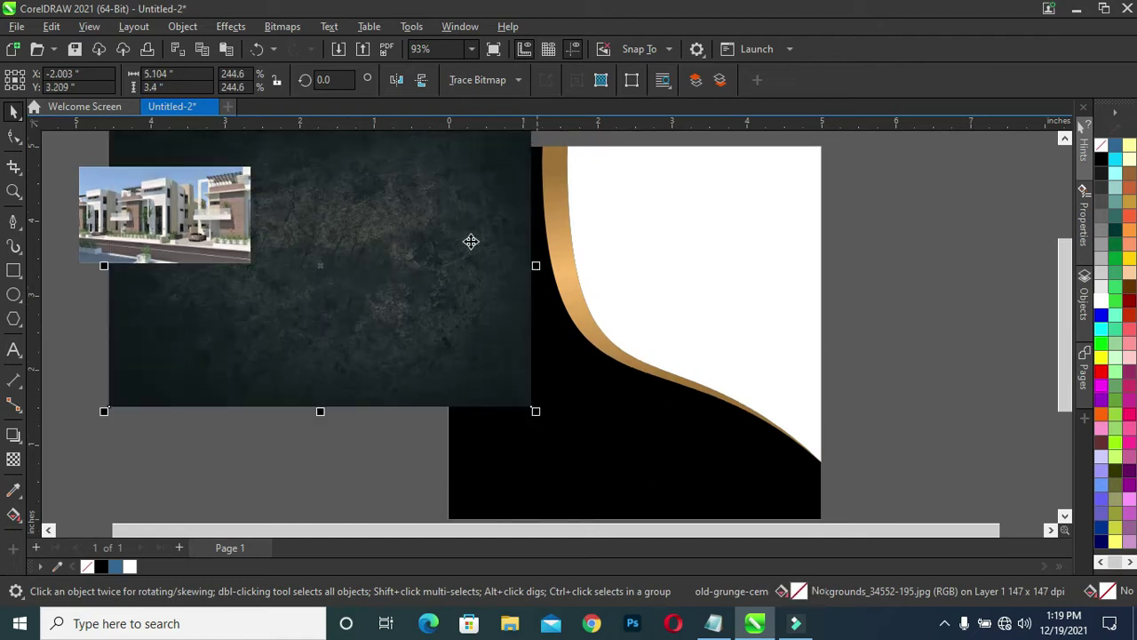
left_click_drag(371, 304, 667, 431)
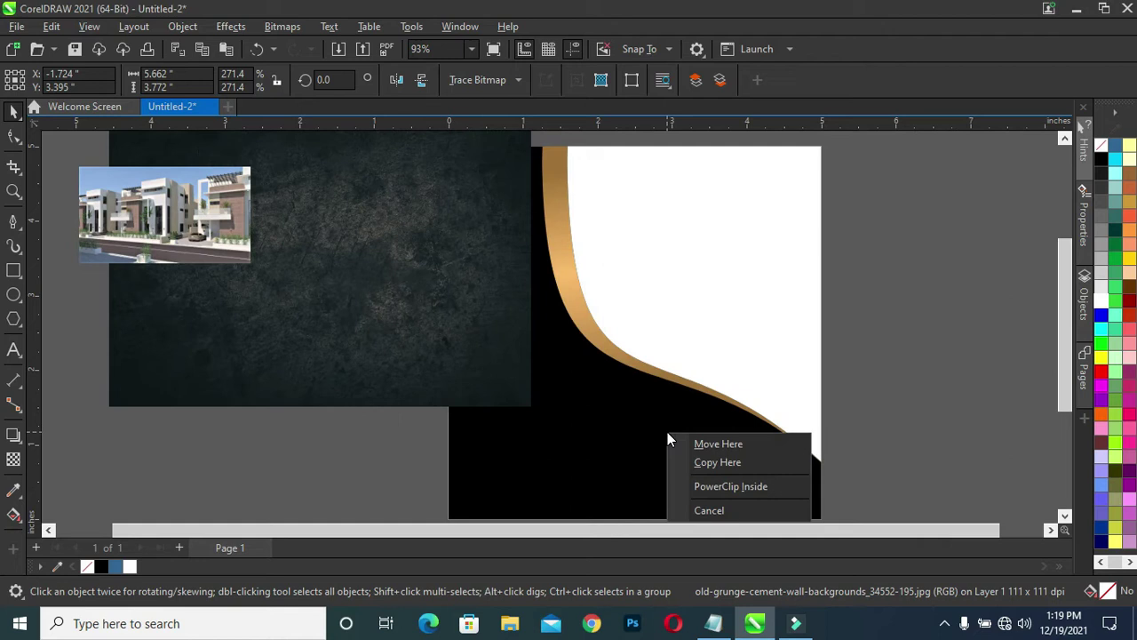
left_click(727, 487)
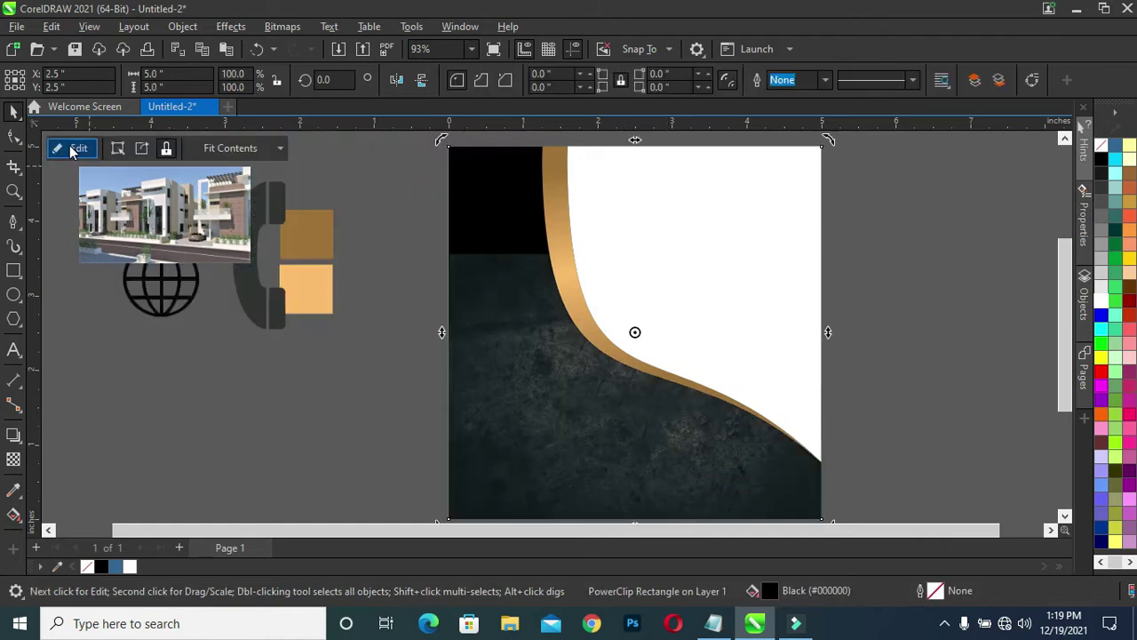
Edit the background's PowerClip contents and enlarge the grunge texture to about 8.6 × 5.7 in, positioned to cover the whole square.
left_click(497, 326)
right_click(496, 327)
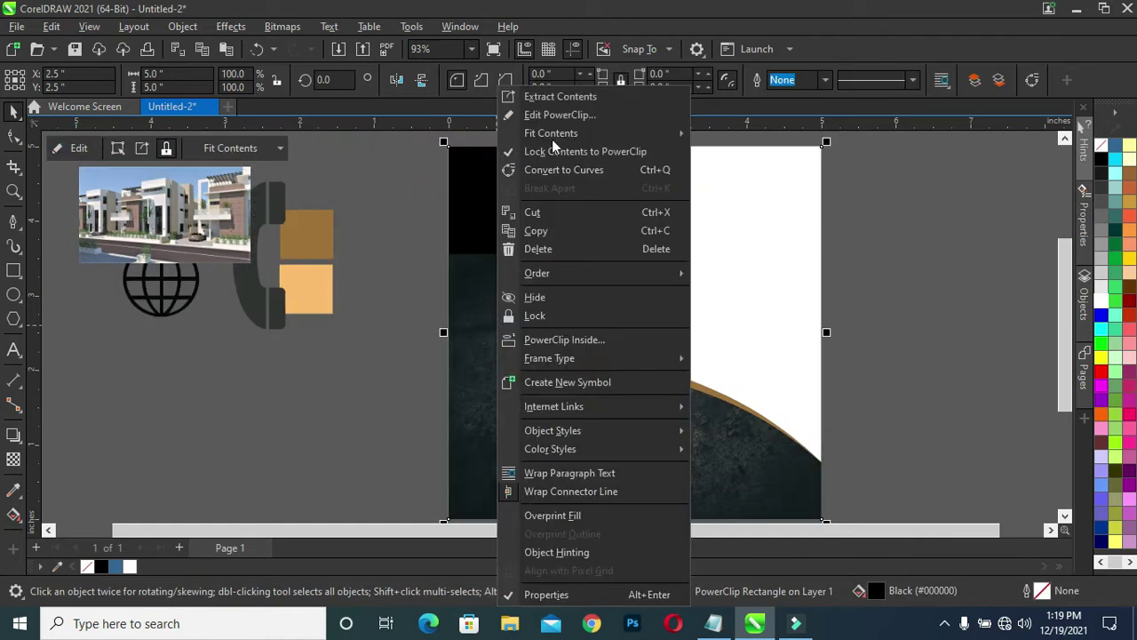
left_click(566, 114)
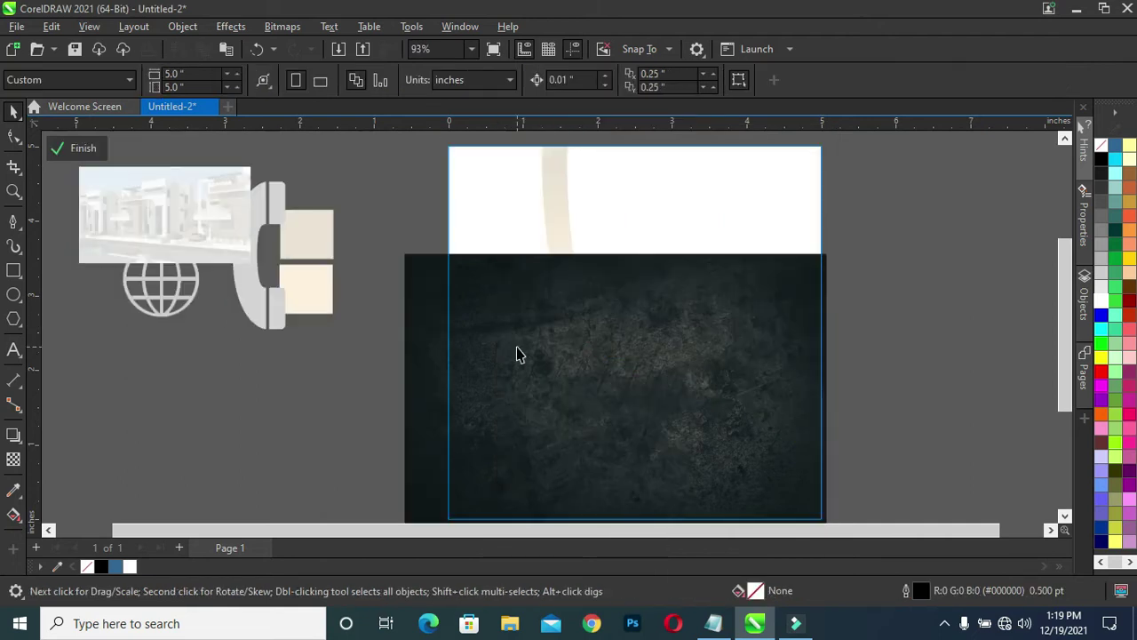
left_click(549, 320)
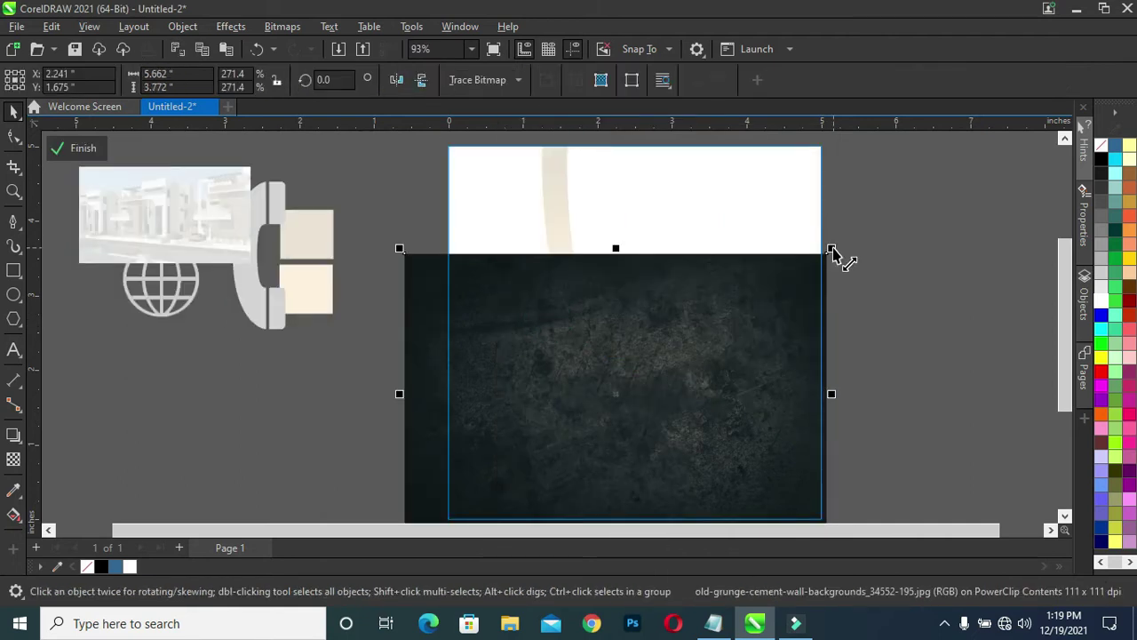
left_click_drag(833, 251, 973, 160)
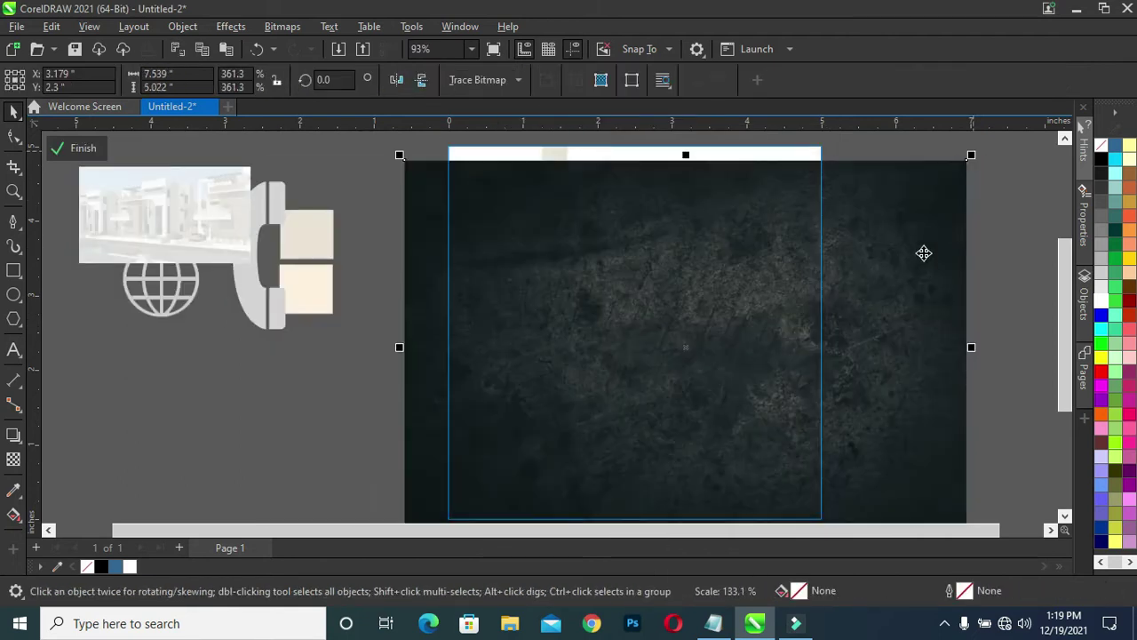
scroll(918, 253, "down", 1)
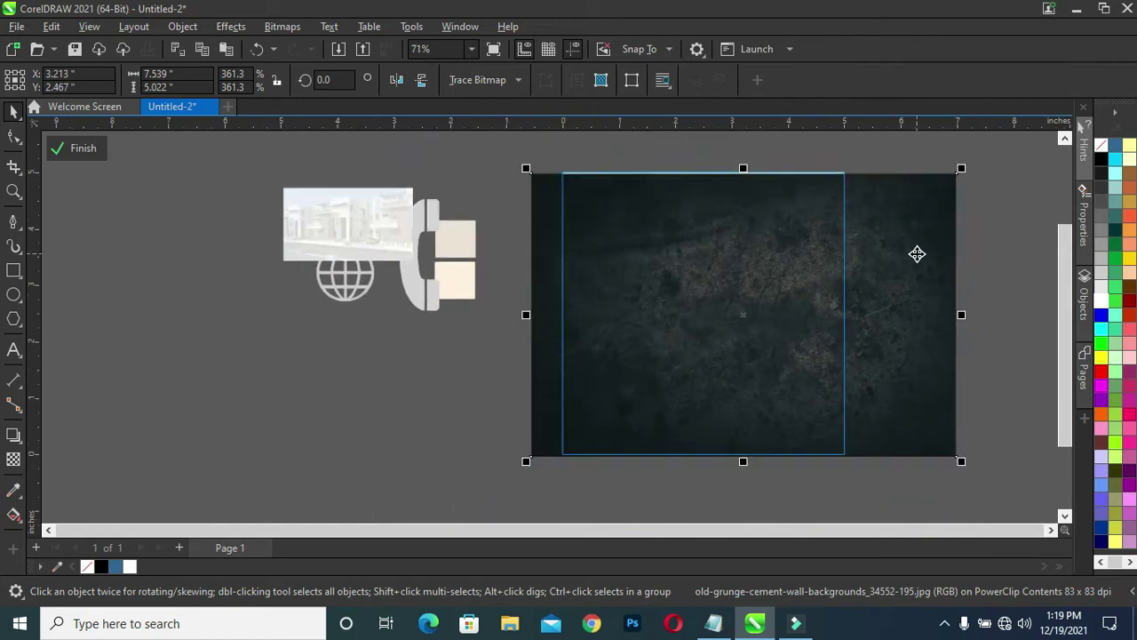
left_click_drag(526, 169, 471, 178)
mouse_move(520, 324)
left_mouse_down()
mouse_move(525, 353)
mouse_move(515, 346)
left_mouse_up()
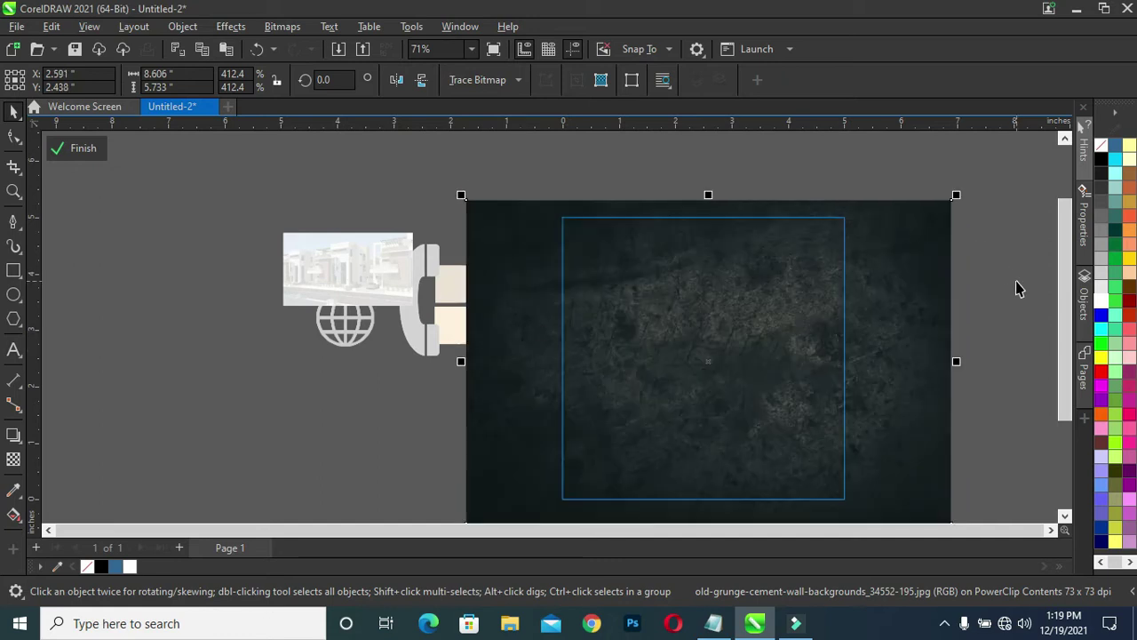
Adjust the texture with brightness -1, contrast 22 and intensity 11, and finish editing the PowerClip.
scroll(1018, 288, "up", 1)
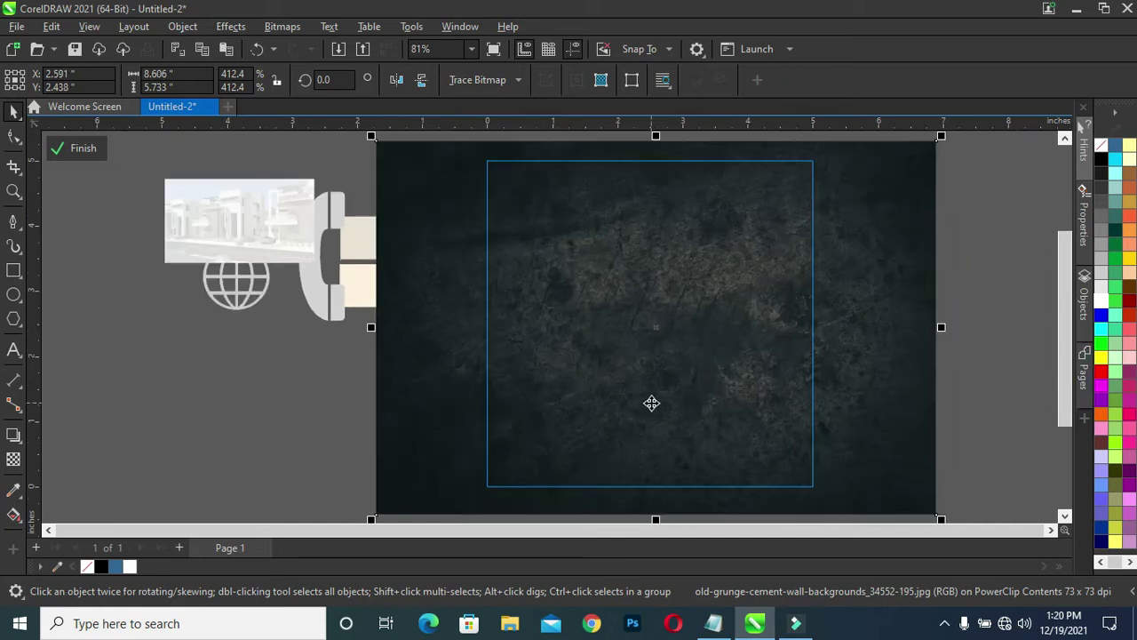
left_click(225, 26)
mouse_move(273, 93)
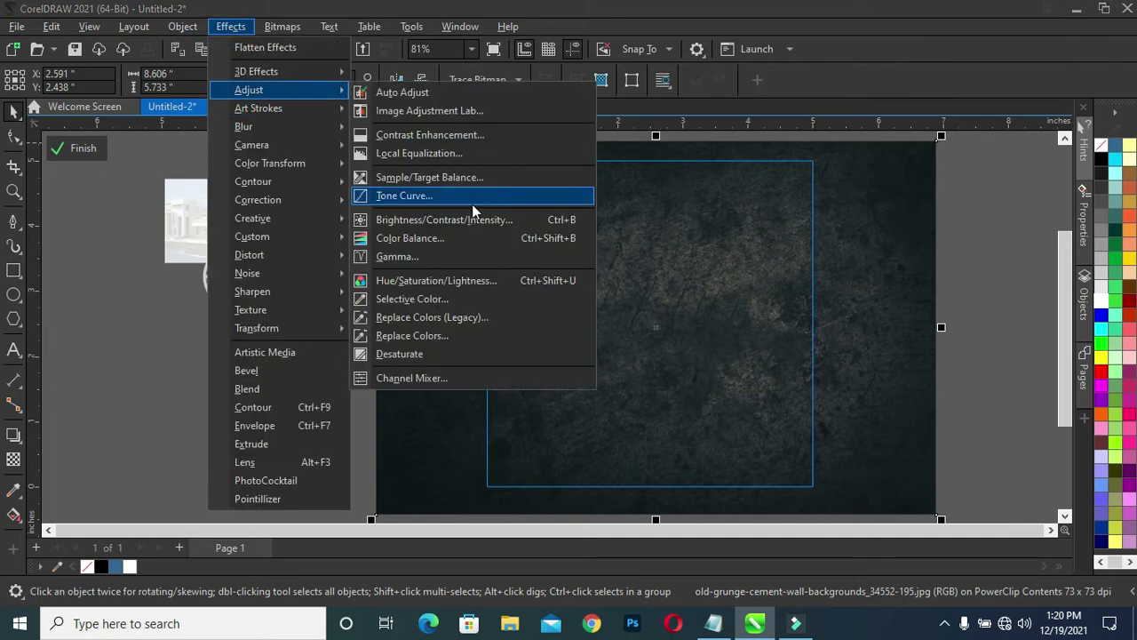
left_click(468, 220)
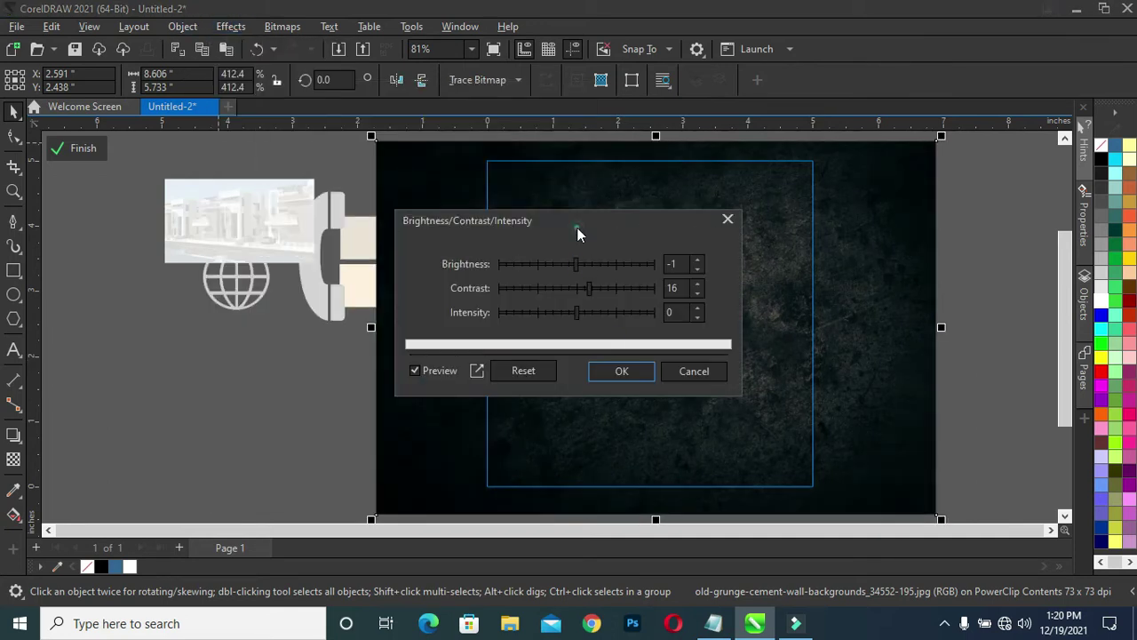
left_click_drag(577, 228, 300, 219)
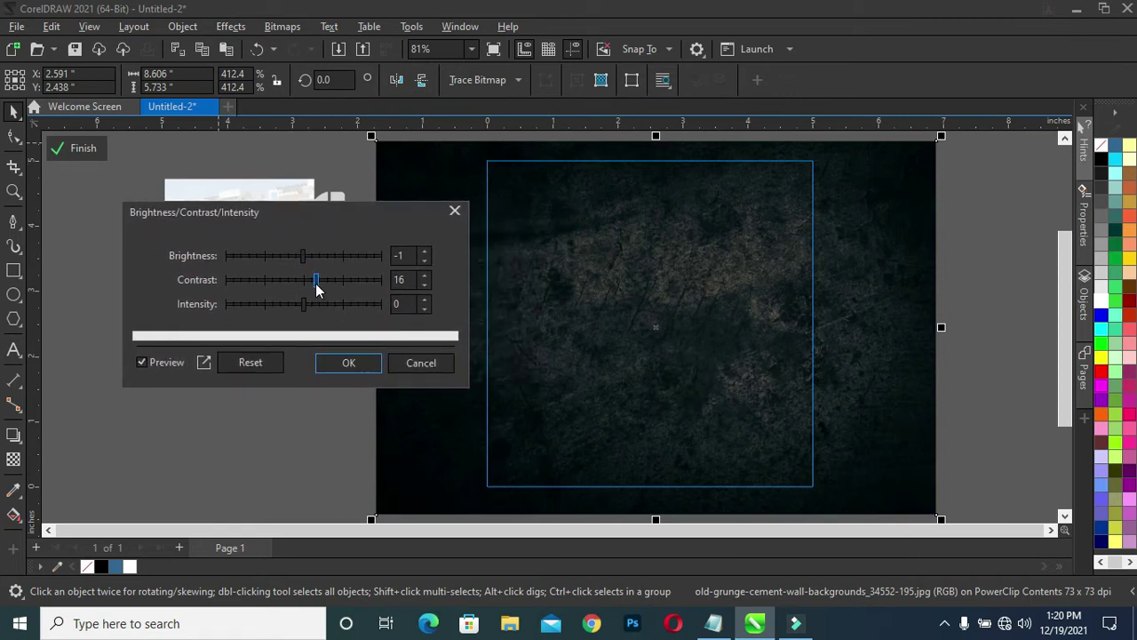
left_click(315, 281)
left_click_drag(322, 283, 322, 282)
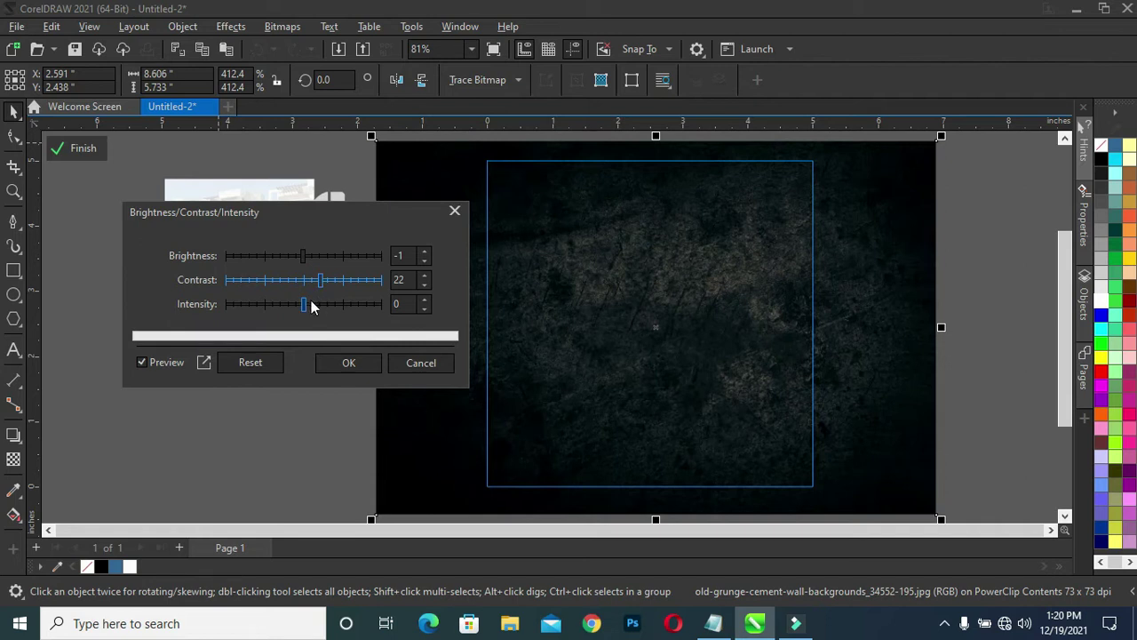
left_click_drag(305, 307, 311, 307)
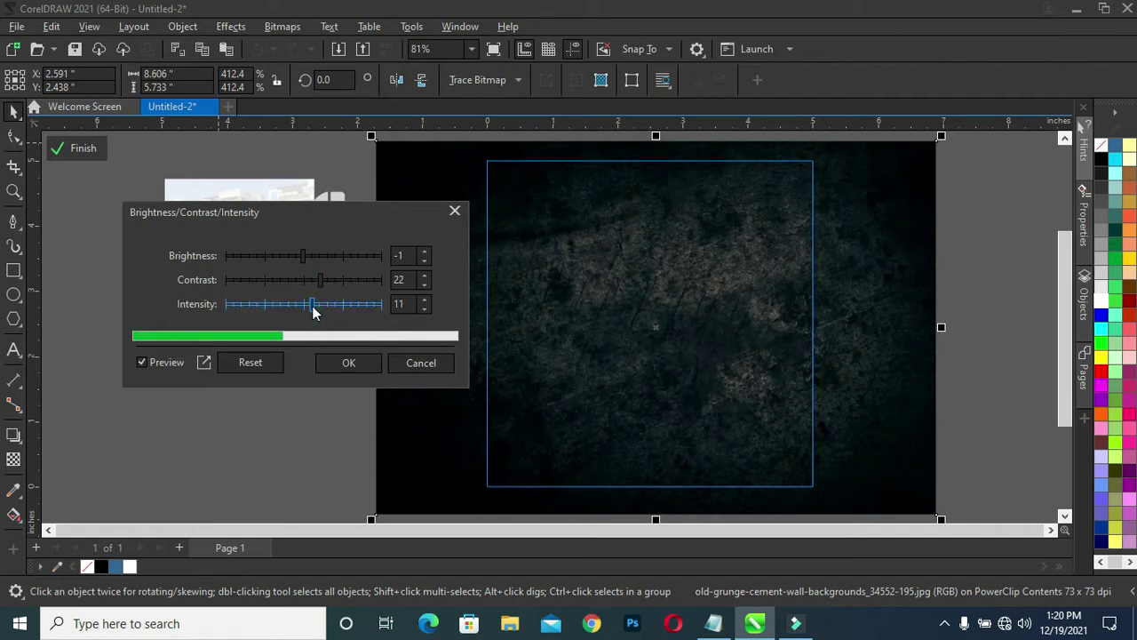
left_click(346, 364)
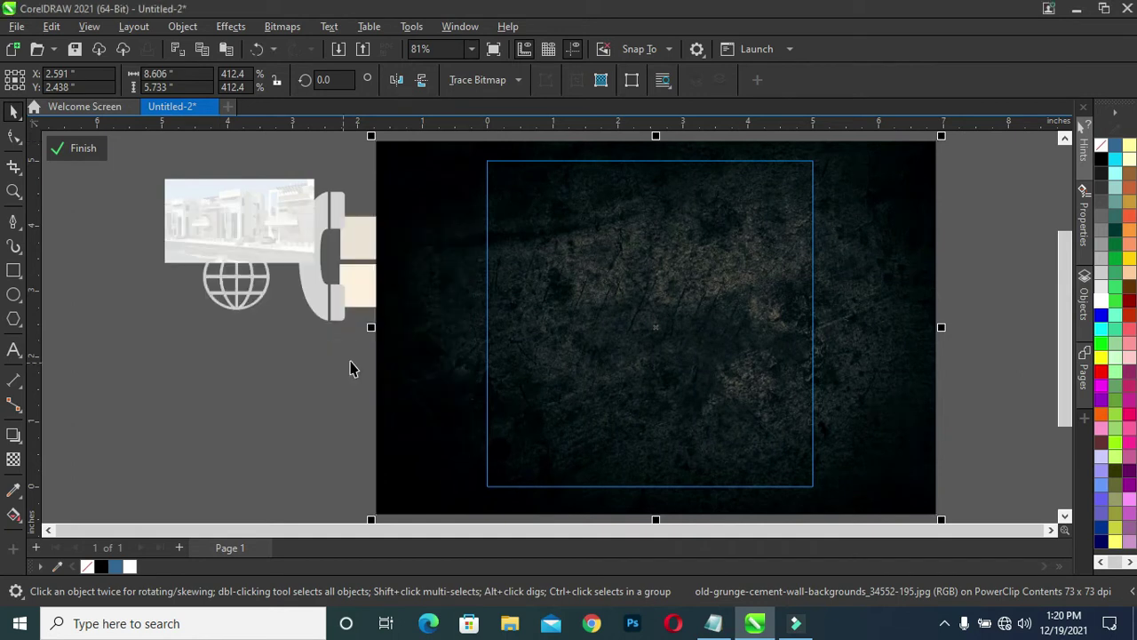
scroll(515, 325, "down", 1)
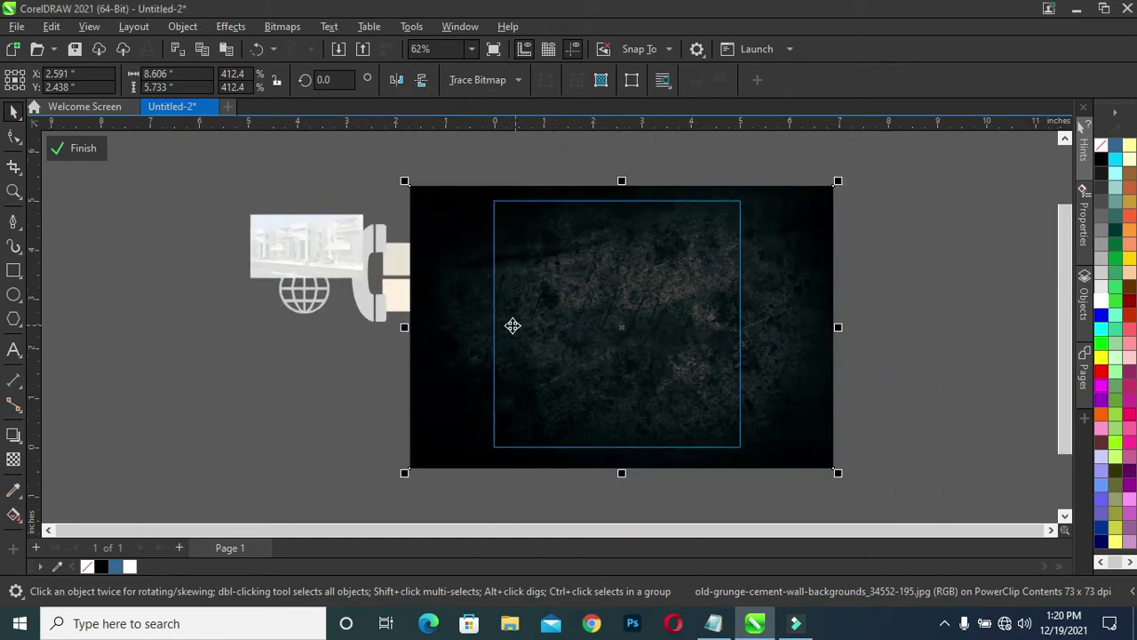
left_click(81, 148)
left_click(228, 330)
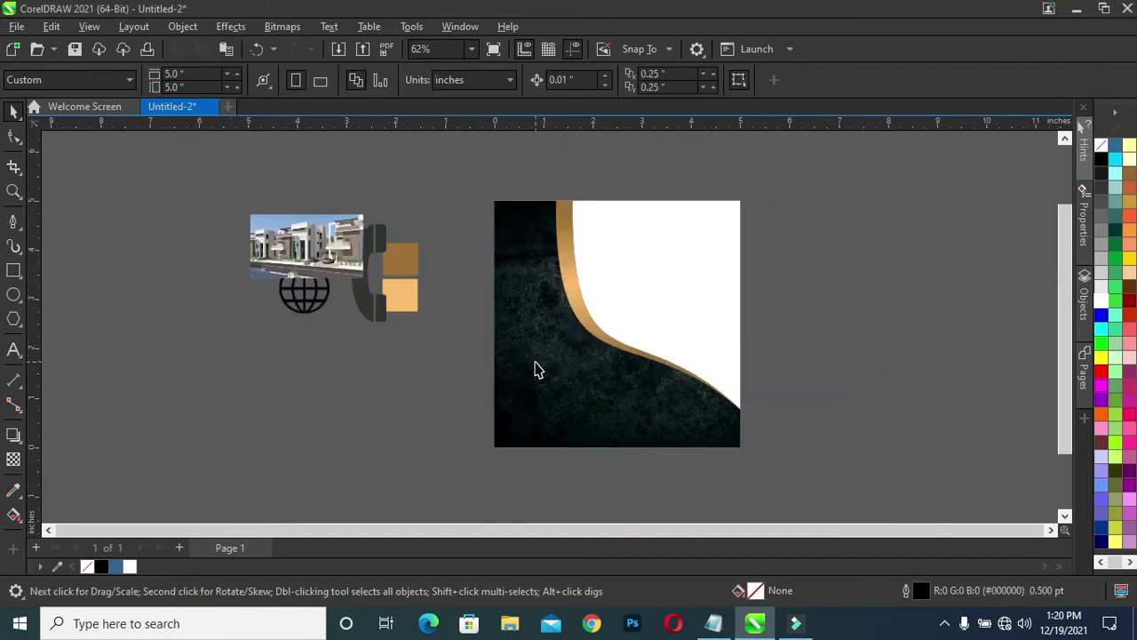
Enlarge the house photo to about 6.5 × 3.6 in and position it behind the white curved area.
scroll(686, 329, "up", 1)
left_click(672, 312)
left_click(239, 245)
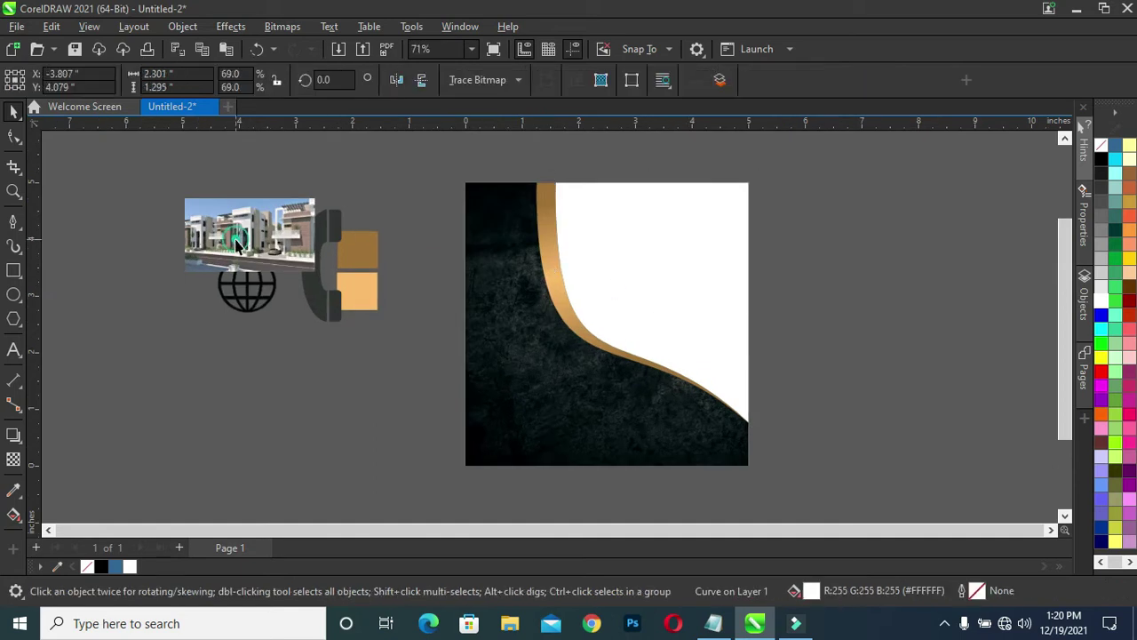
left_click_drag(321, 285, 633, 462)
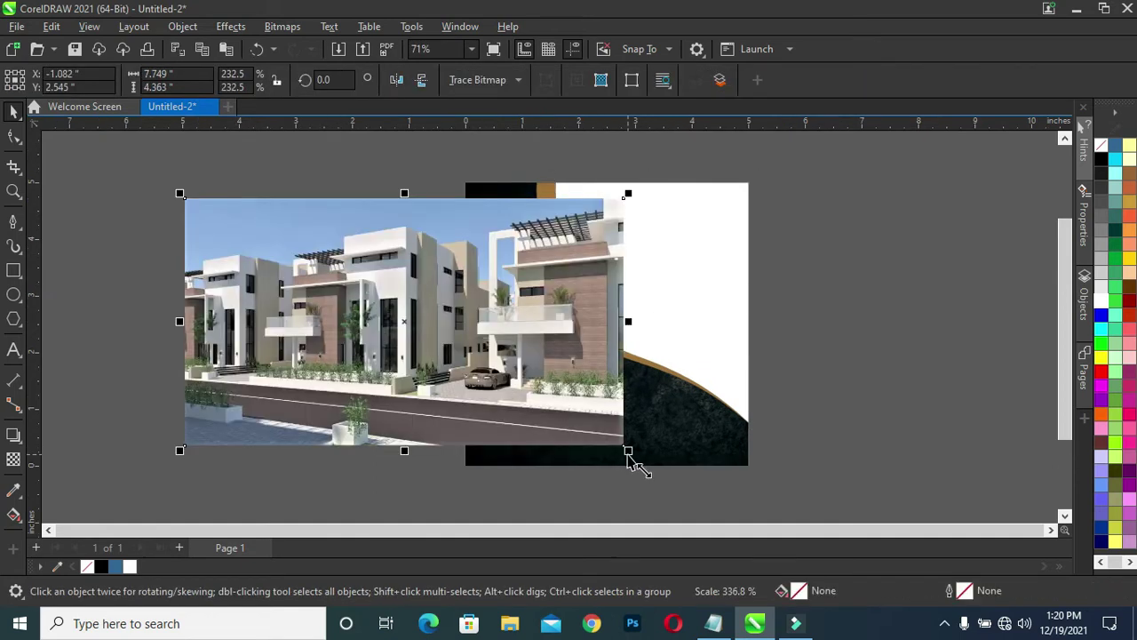
left_click_drag(475, 366, 721, 305)
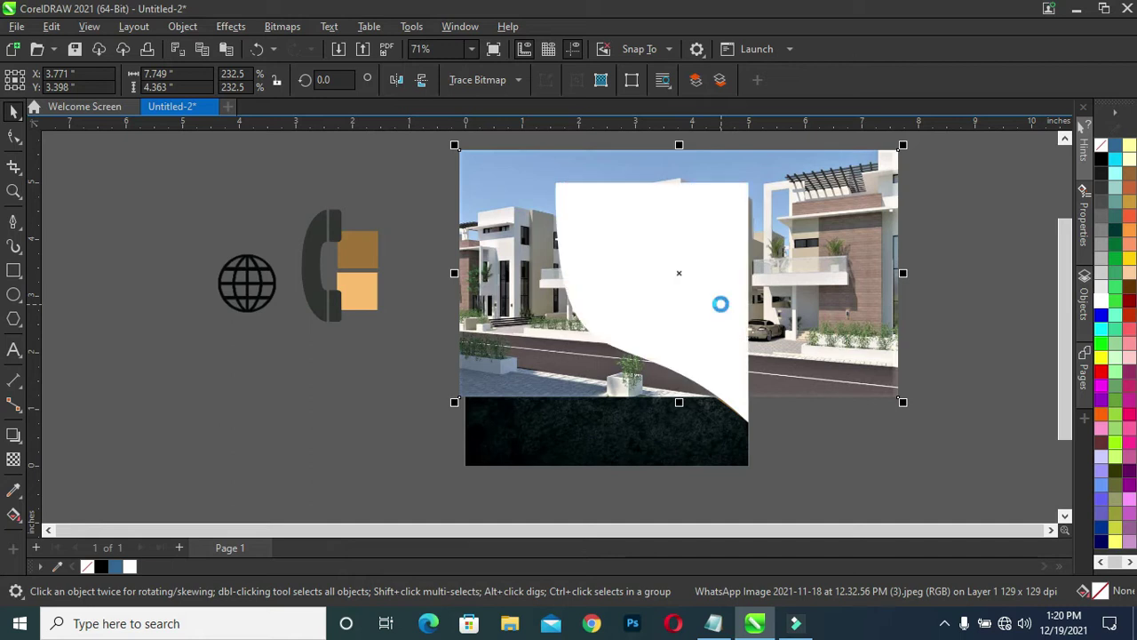
left_click_drag(529, 283, 554, 312)
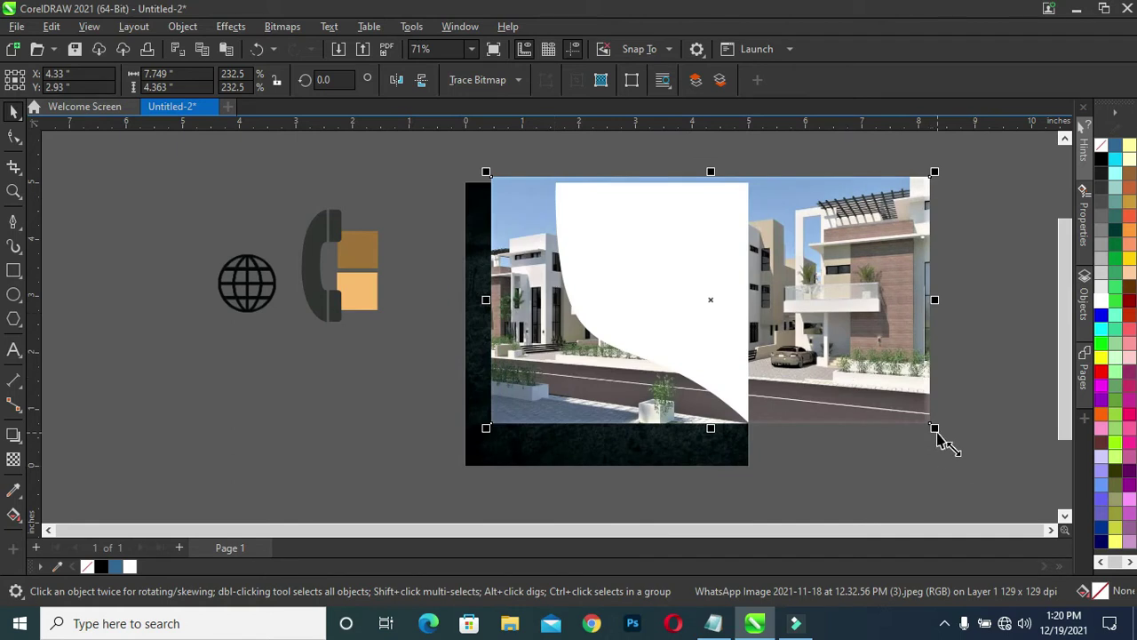
left_click_drag(939, 439, 866, 409)
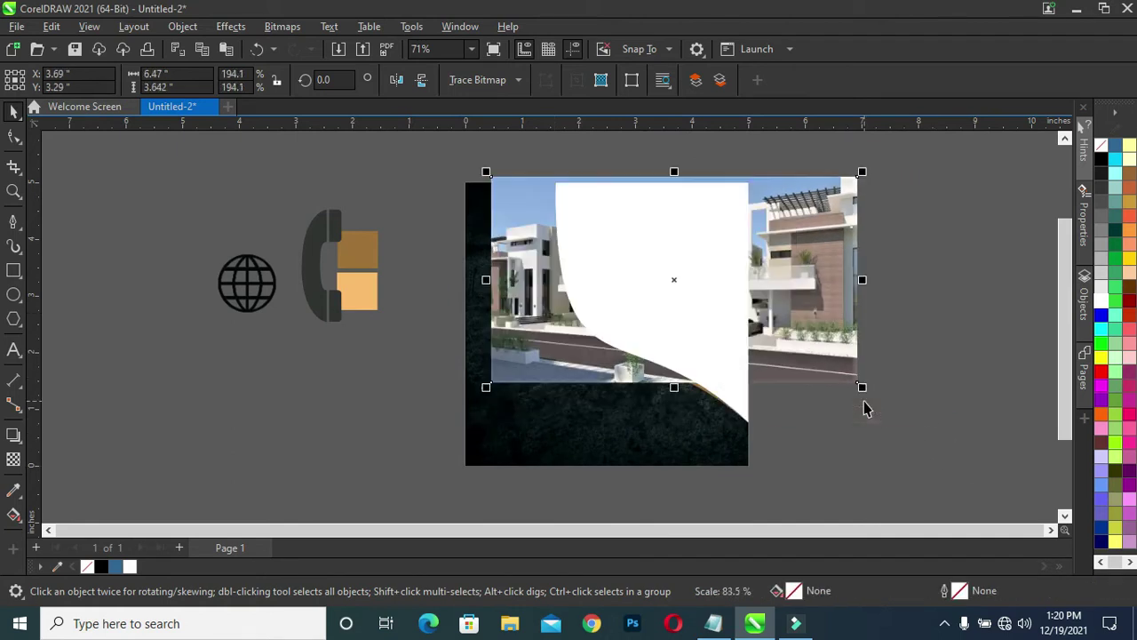
left_click_drag(543, 346, 552, 346)
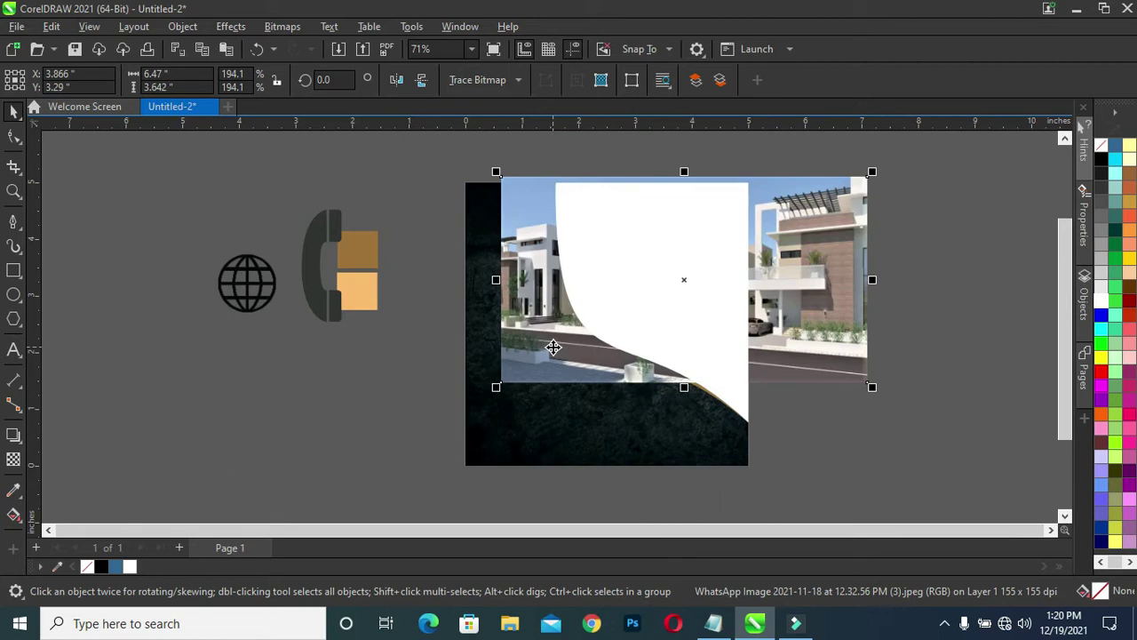
PowerClip the house photo inside the white curved area.
right_click(554, 346)
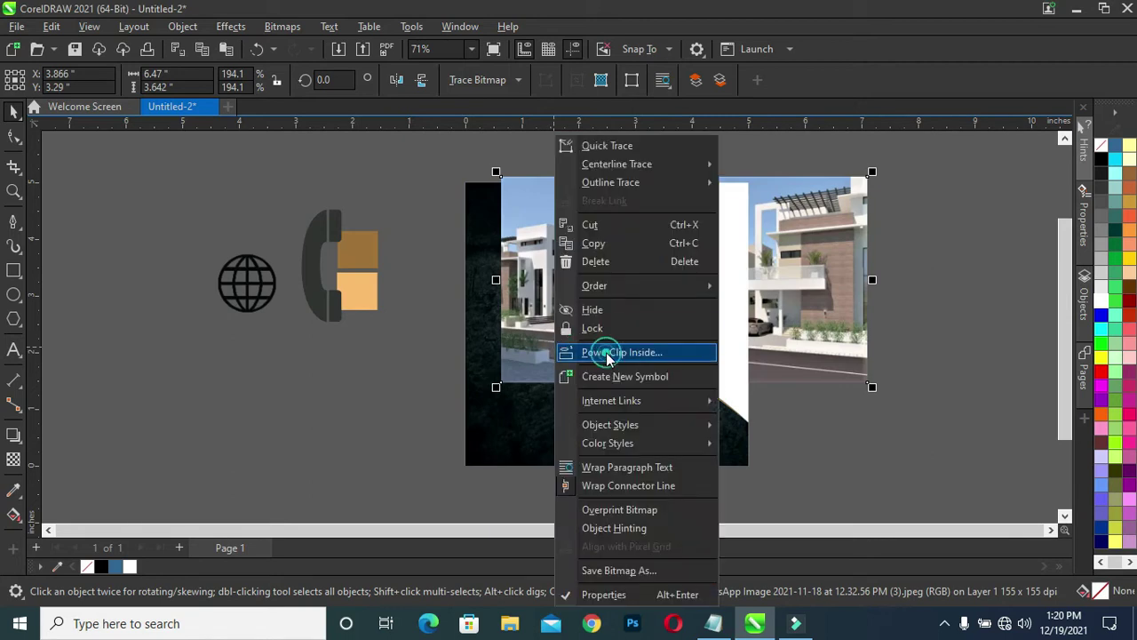
left_click(608, 354)
left_click(650, 293)
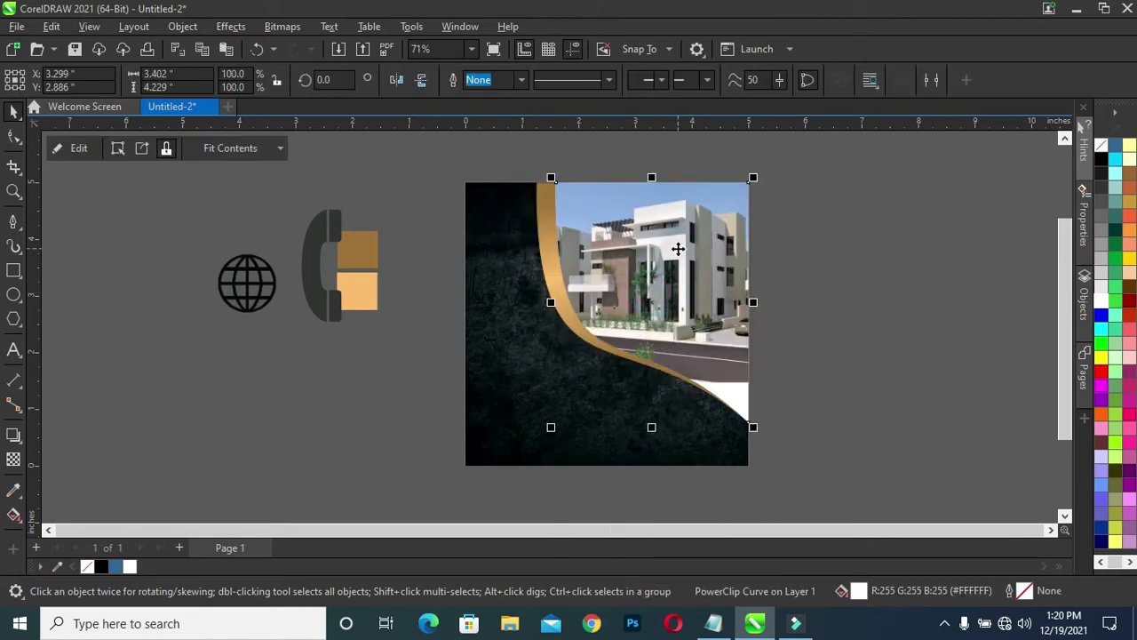
Edit the house photo's PowerClip contents and add a vertically mirrored copy of the photo directly below the original.
key("F10")
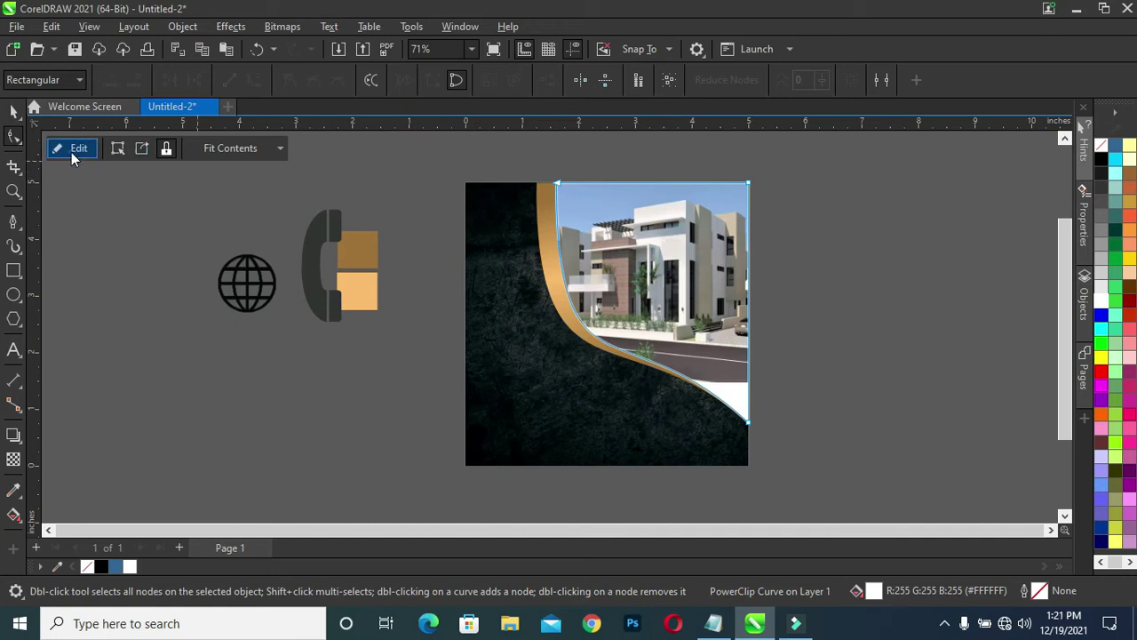
left_click(75, 153)
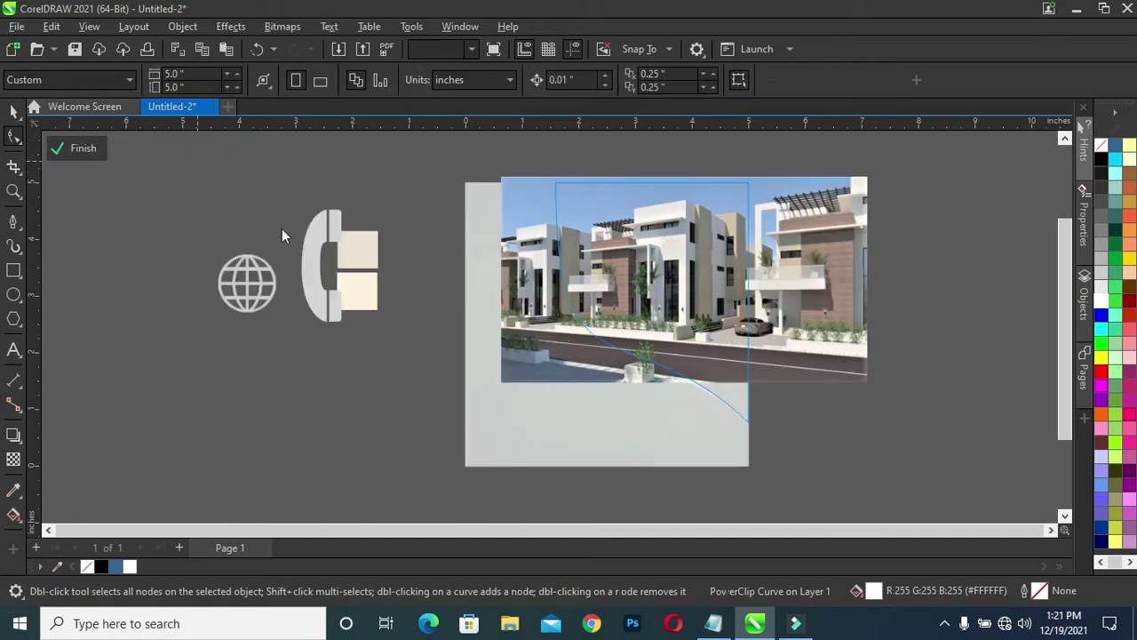
left_click(668, 316)
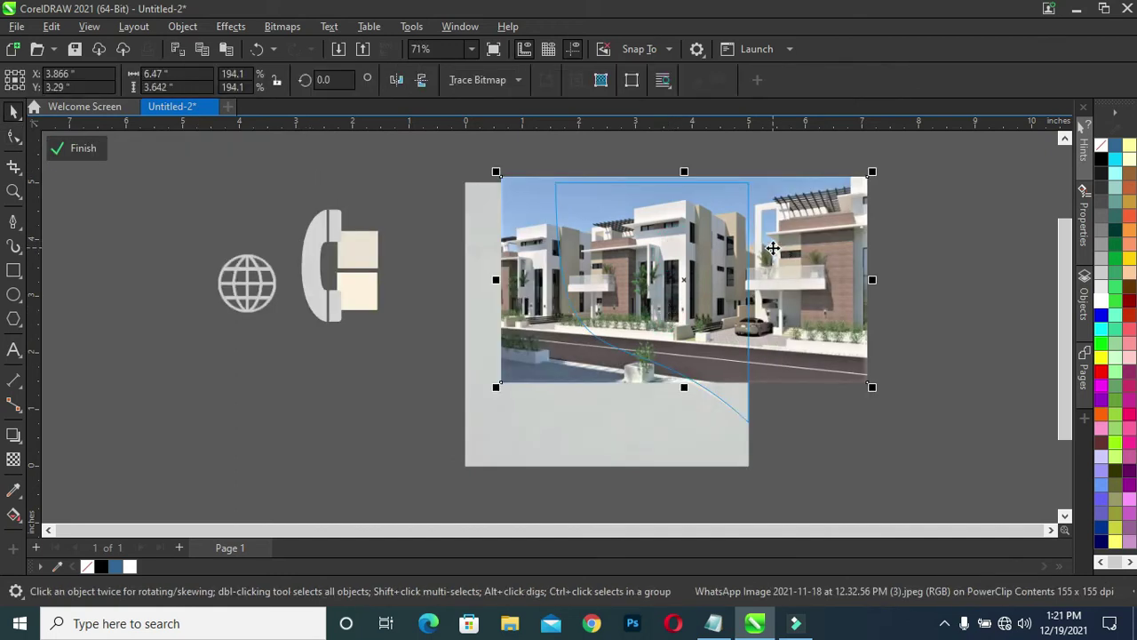
scroll(773, 248, "up", 2)
scroll(656, 313, "down", 1)
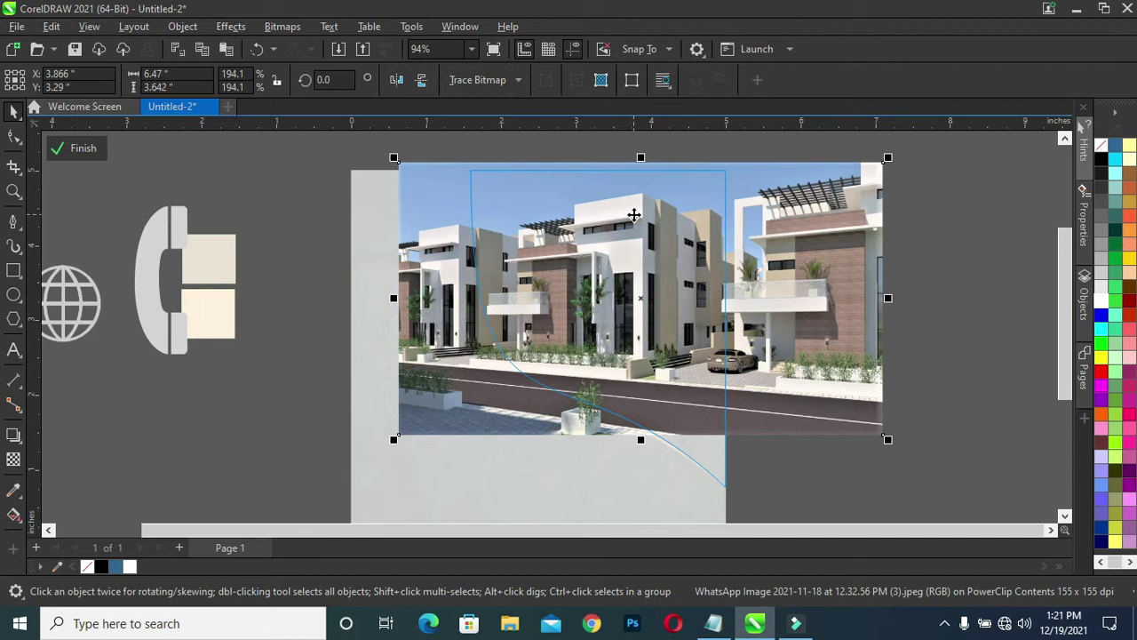
left_click_drag(640, 158, 652, 500)
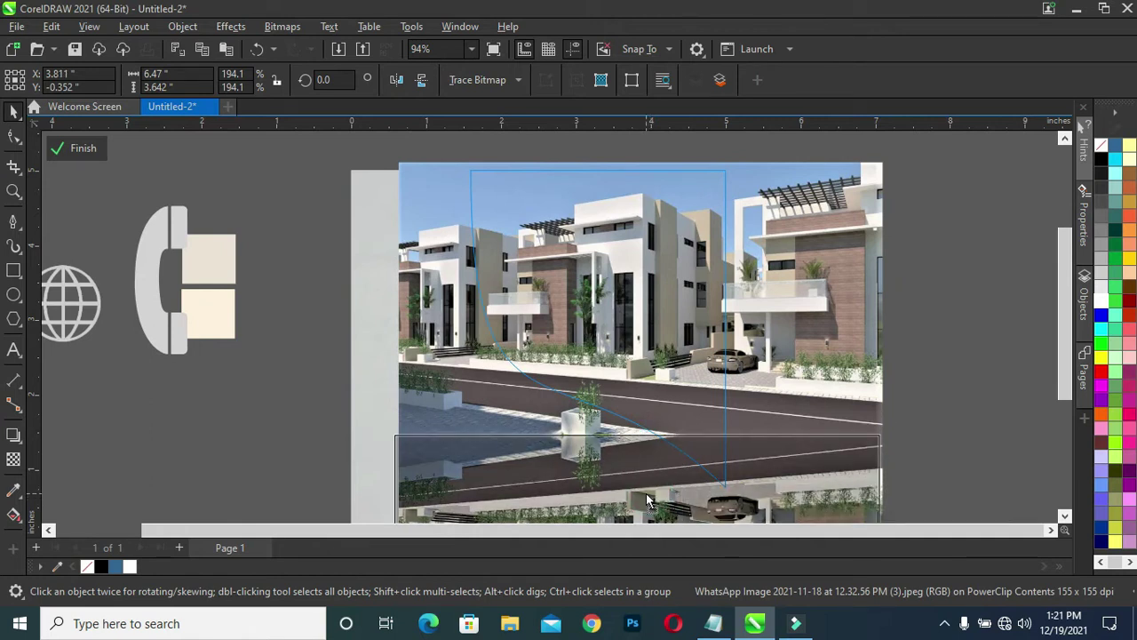
Shift the mirrored photo copy to line up with the road edge and cover the white gap, and finish editing the PowerClip.
left_click_drag(648, 500, 742, 461)
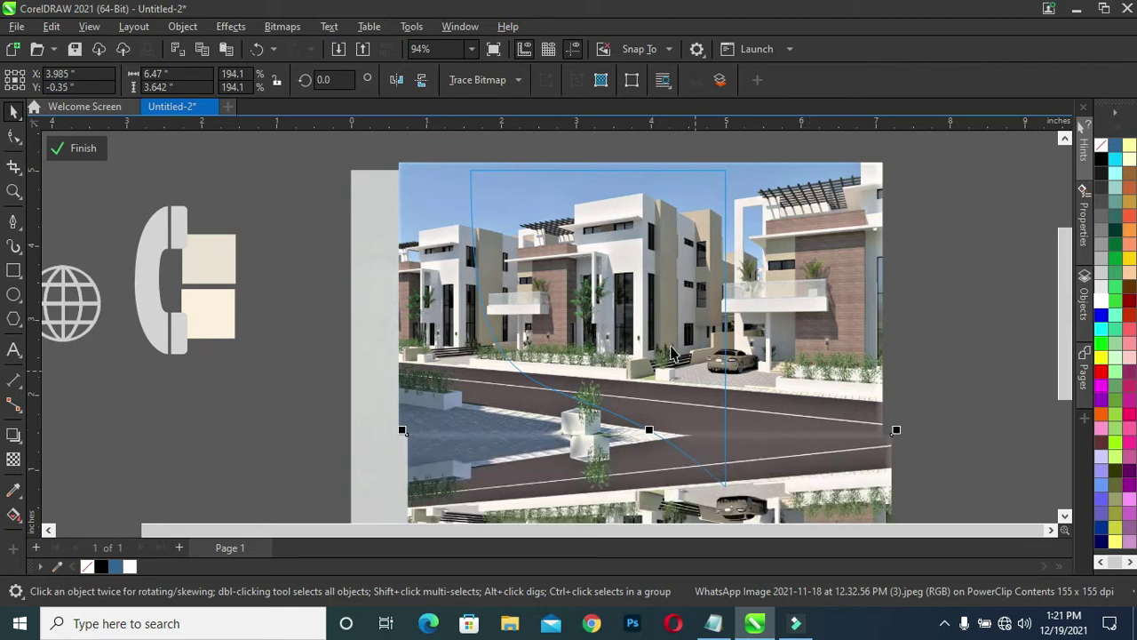
left_click(299, 399)
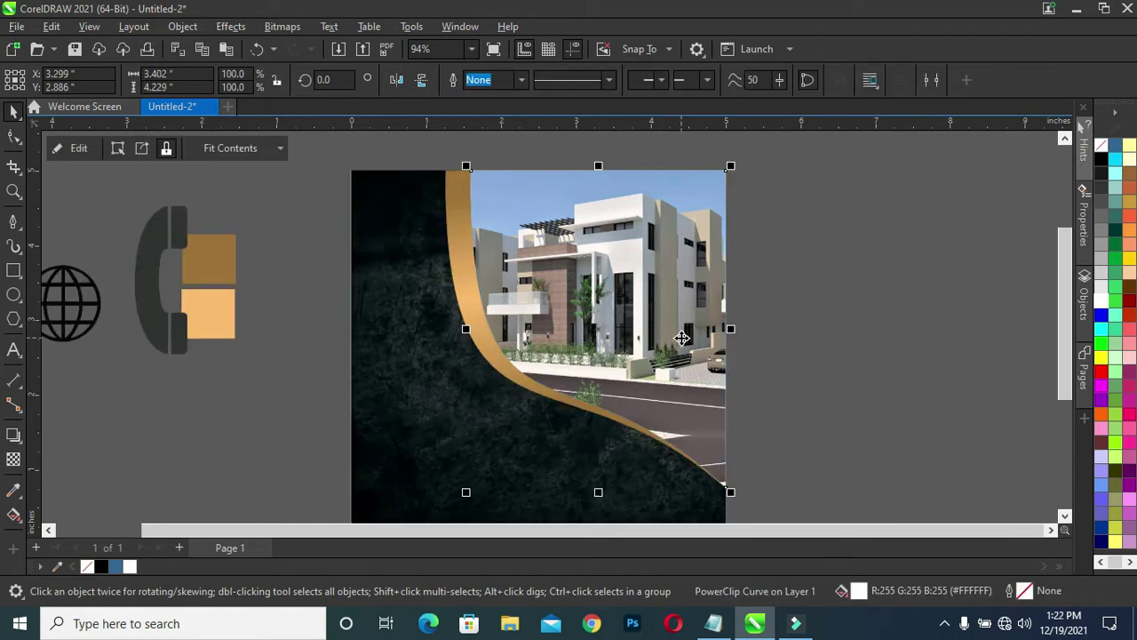
scroll(681, 337, "down", 2)
left_click(388, 268)
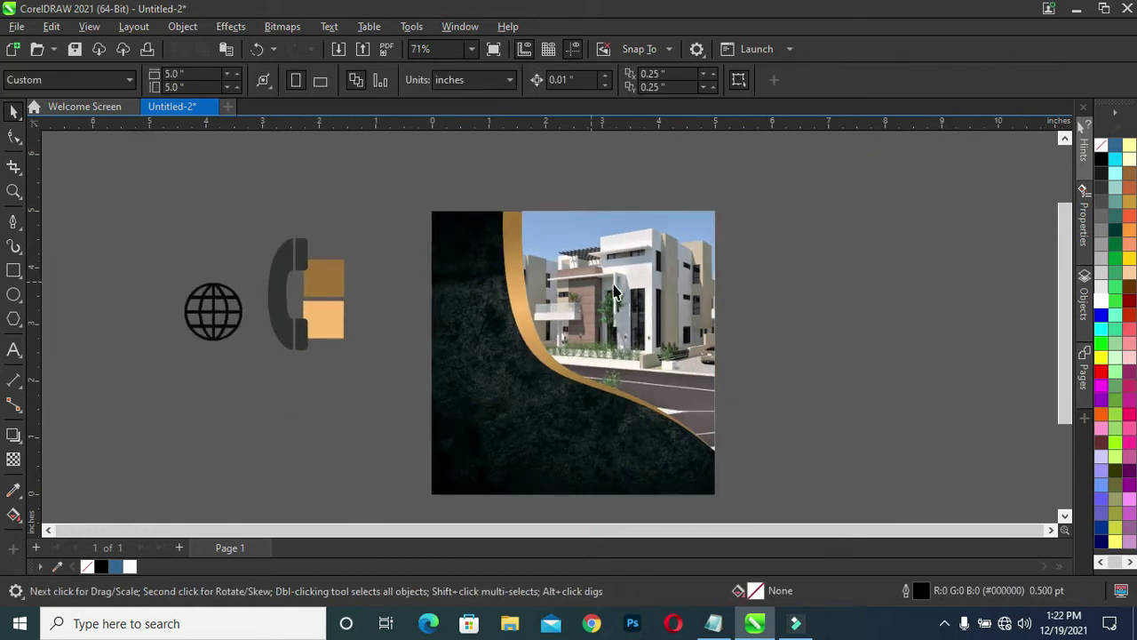
Scale the globe, phone and two gold squares together to about 1.2 × 0.8 in and move them closer to the flyer.
left_click_drag(99, 186, 400, 431)
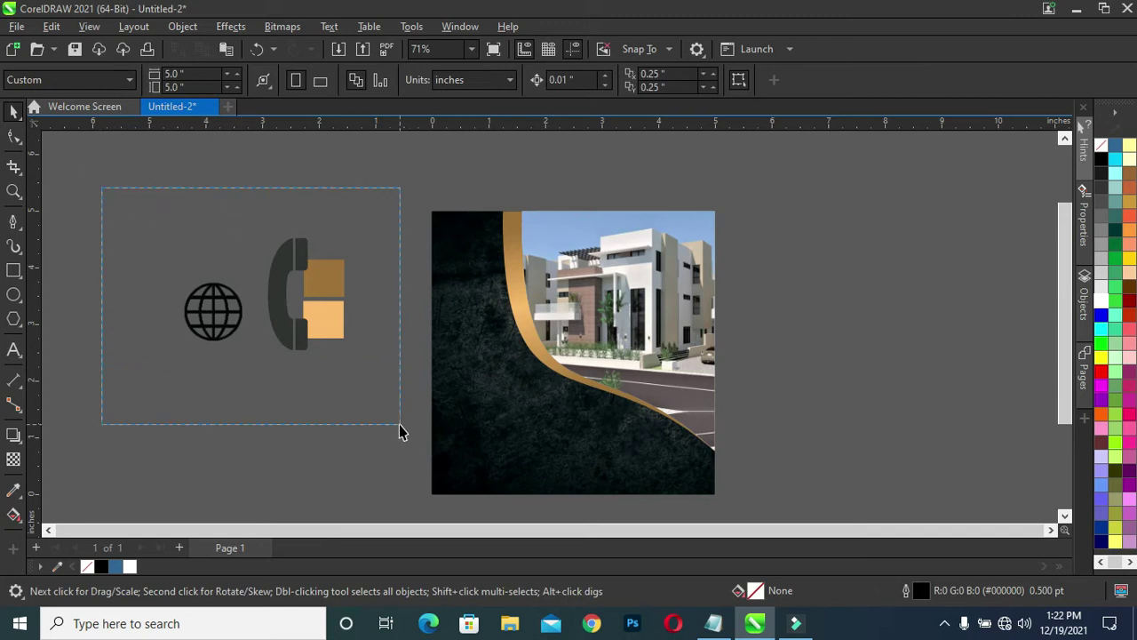
left_click_drag(162, 233, 278, 313)
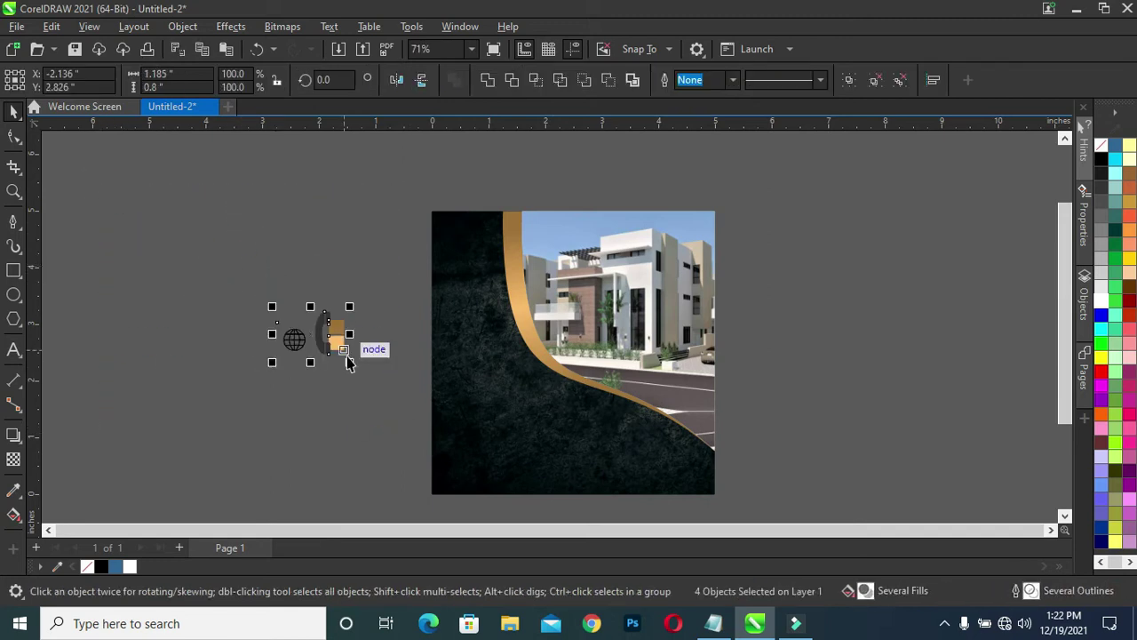
left_click_drag(325, 347, 364, 353)
Switch to the flyer text in Notepad, copy the lines "Real Estate" and "Your Slogan here", and return to CorelDRAW.
scroll(761, 459, "up", 2)
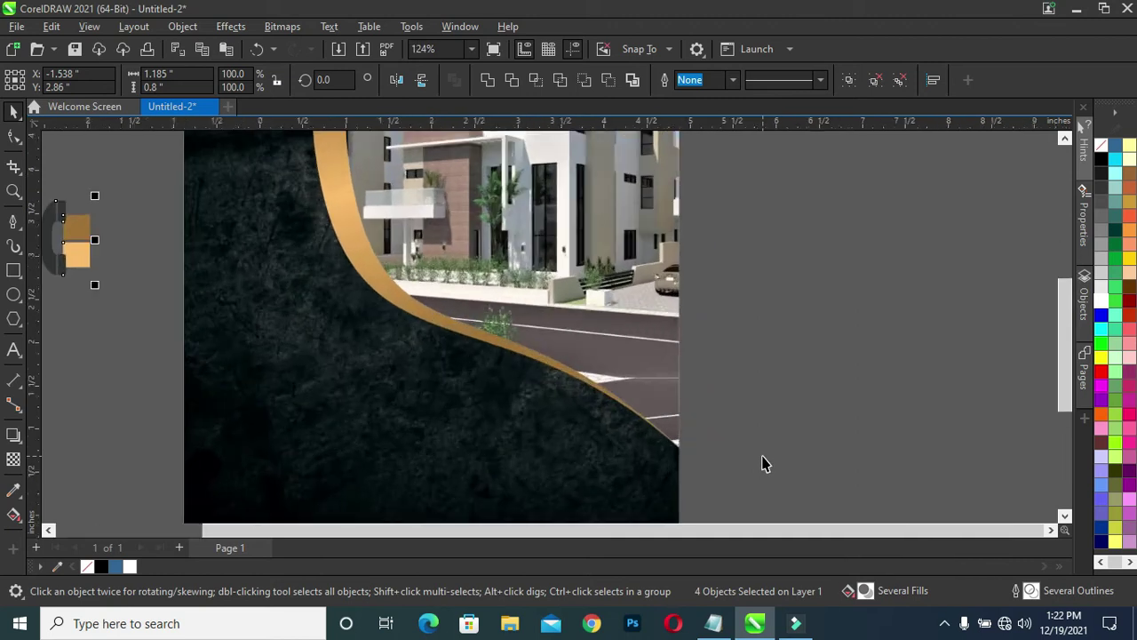
left_click_drag(1067, 335, 1044, 286)
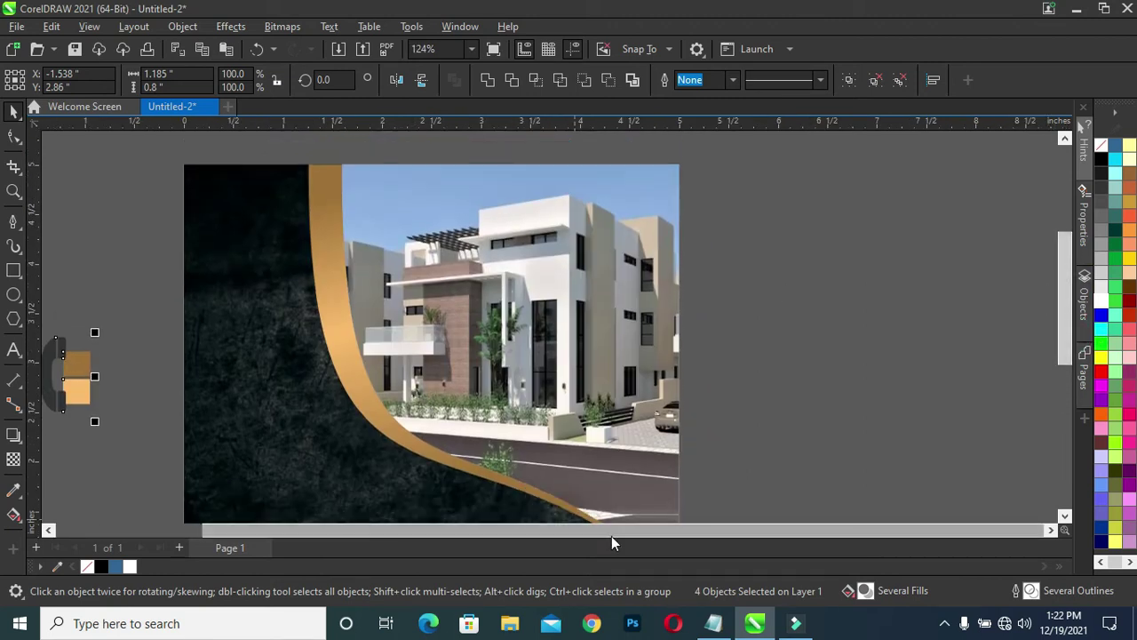
left_click(715, 624)
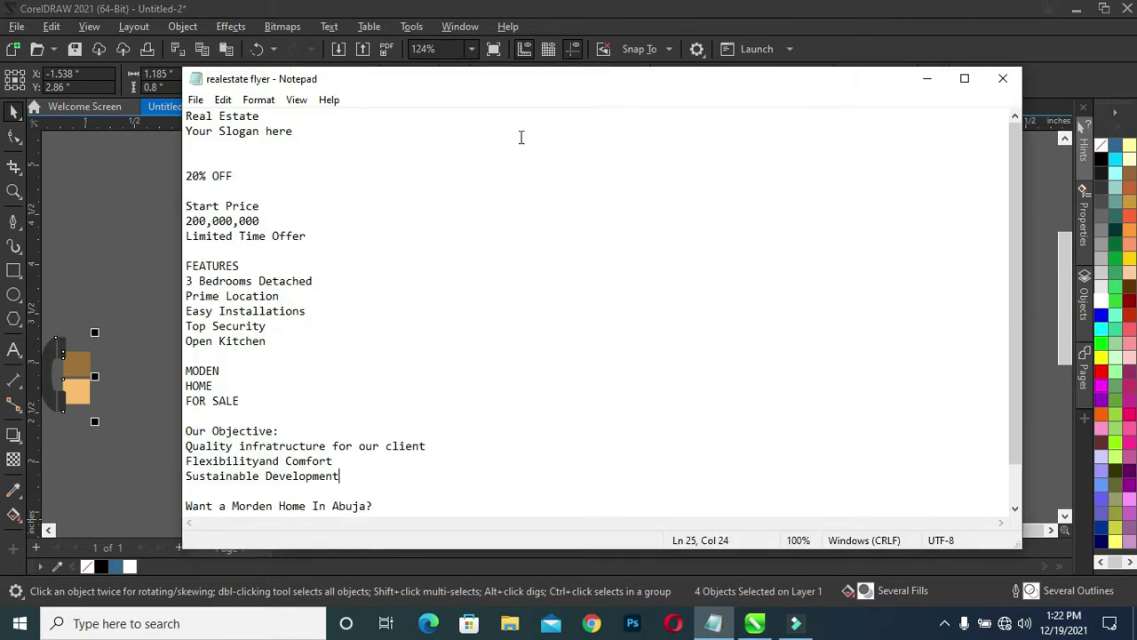
left_click_drag(304, 134, 184, 114)
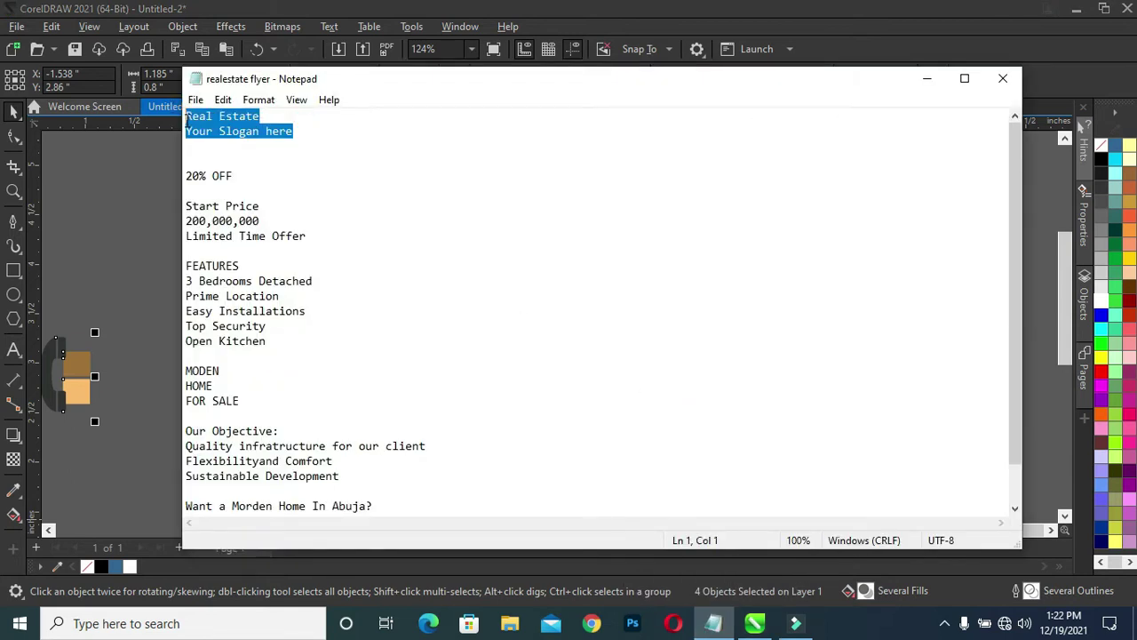
key("ctrl+c")
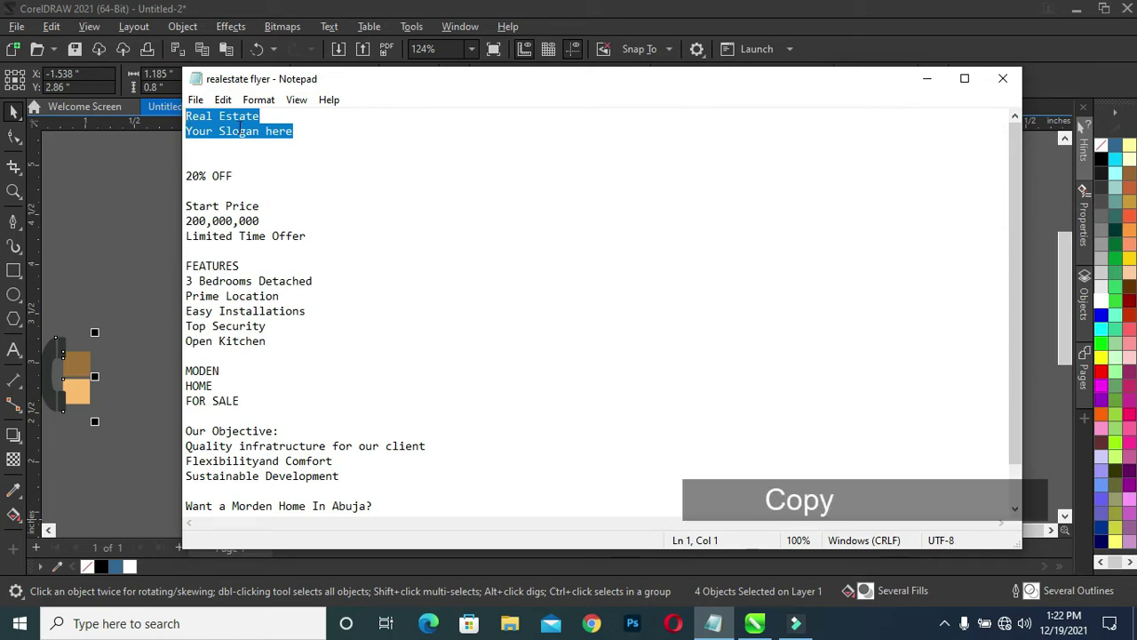
right_click(240, 131)
left_click(294, 180)
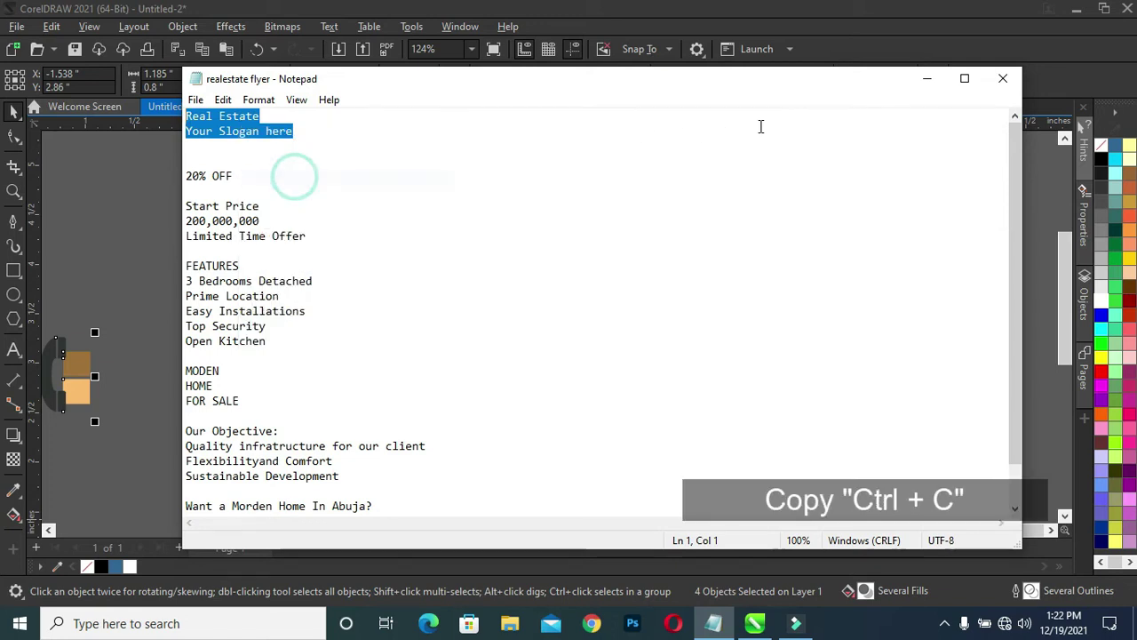
left_click(926, 78)
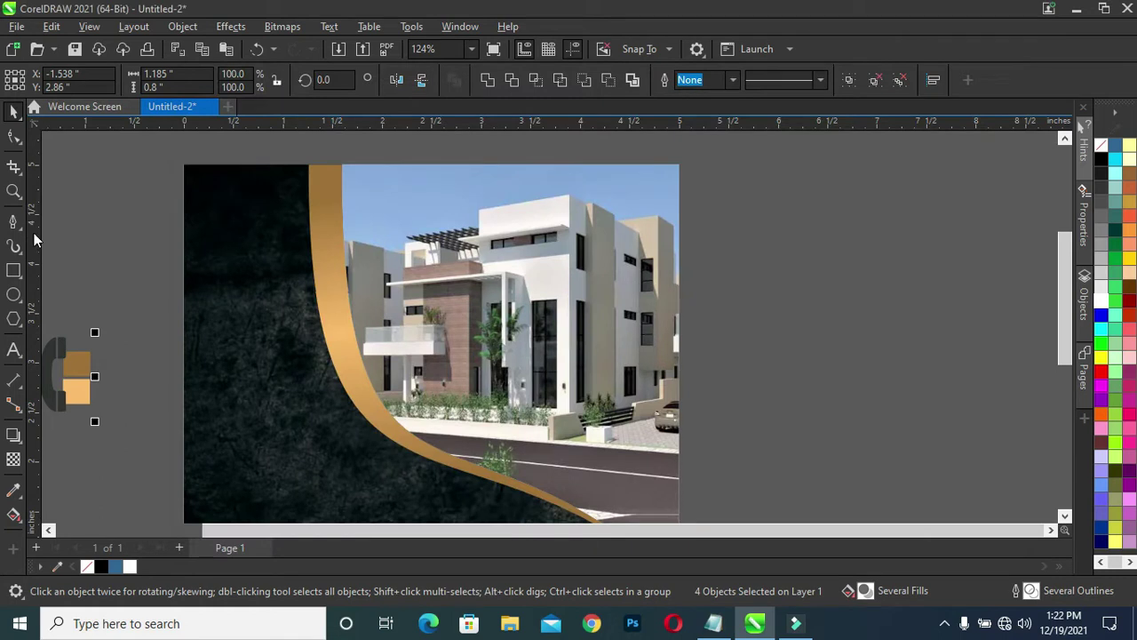
Start an artistic text beside the house photo, outside the page, and set its font to Century Gothic Bold.
left_click(13, 350)
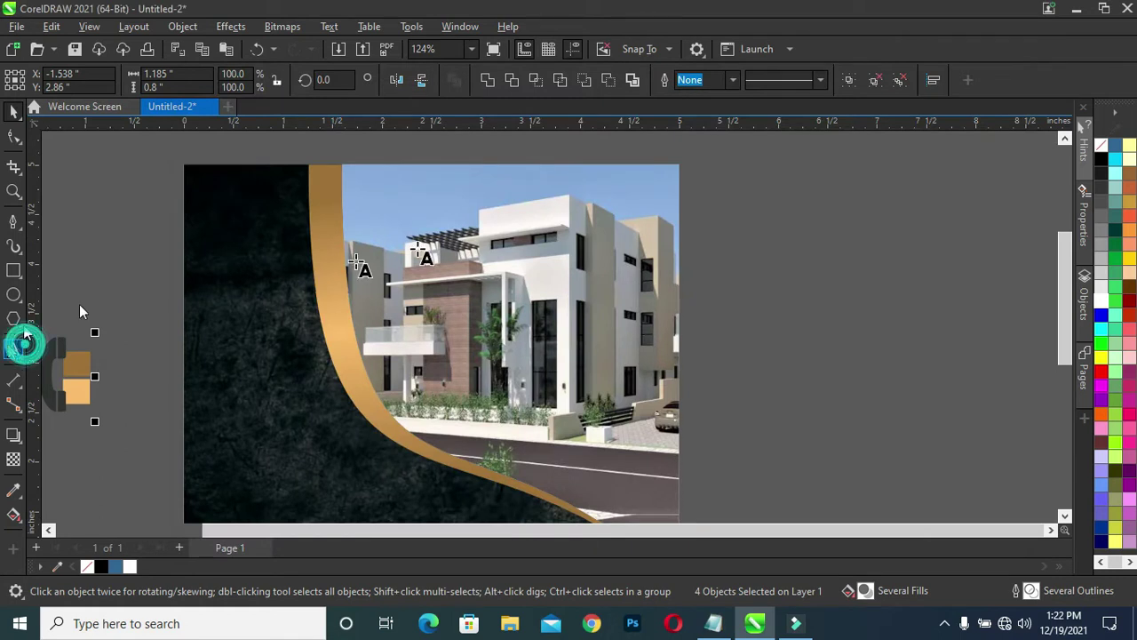
left_click(743, 226)
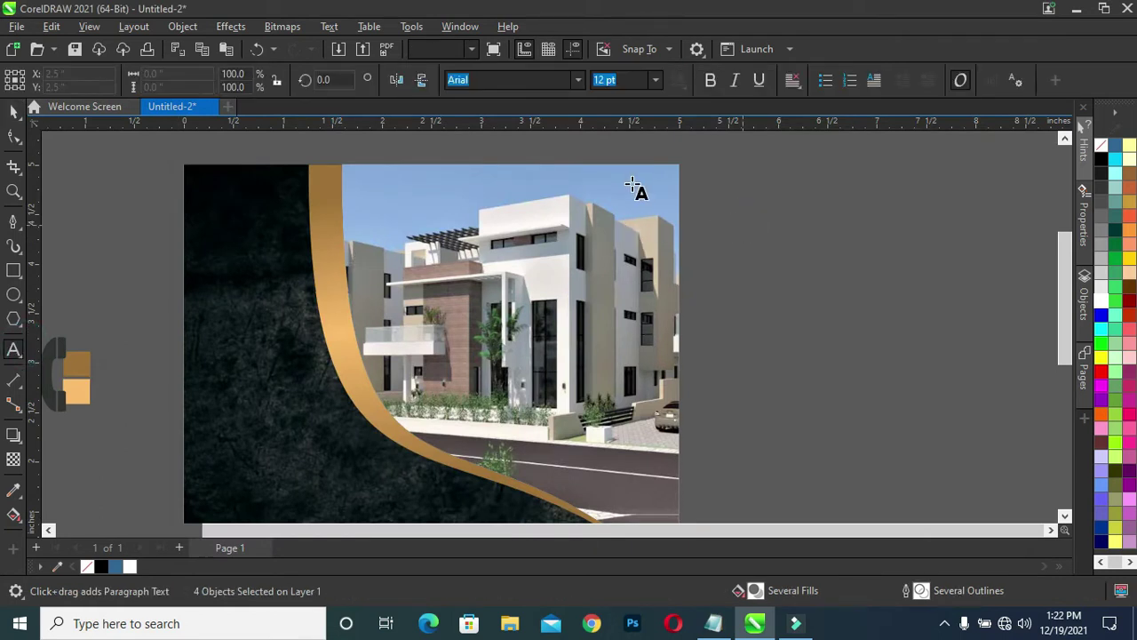
left_click(576, 83)
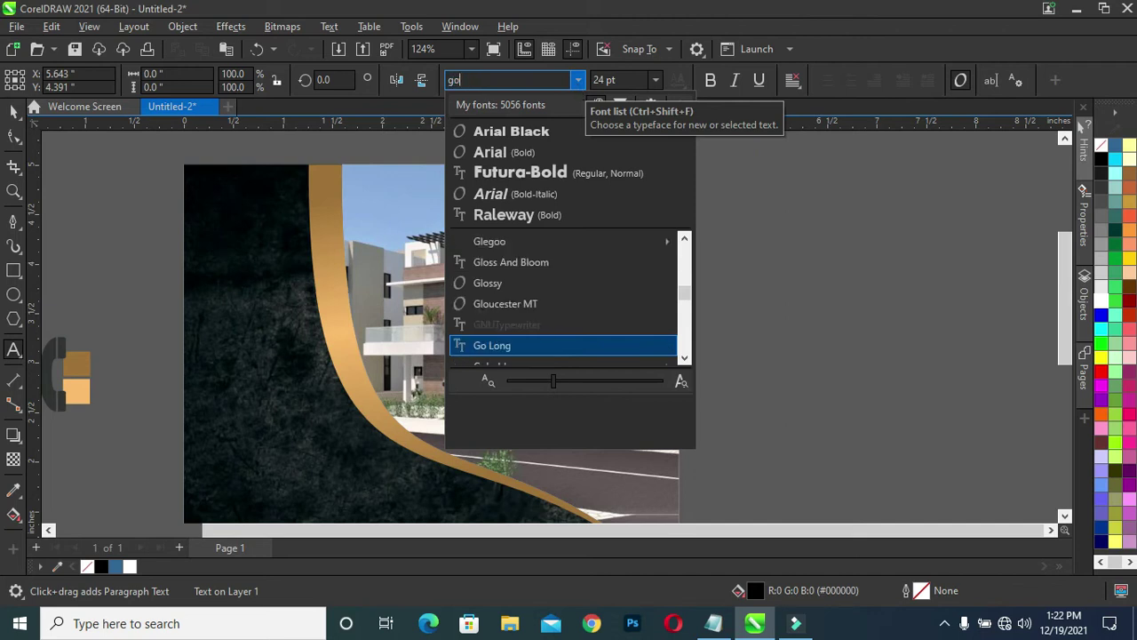
key("BackSpace")
key("BackSpace")
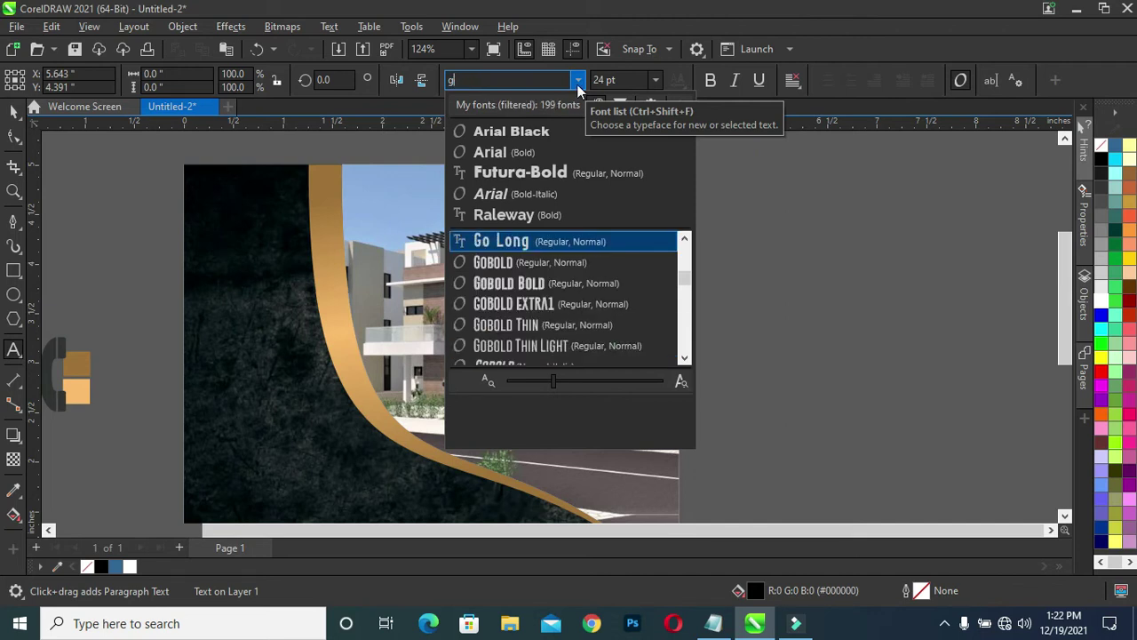
type("ntury")
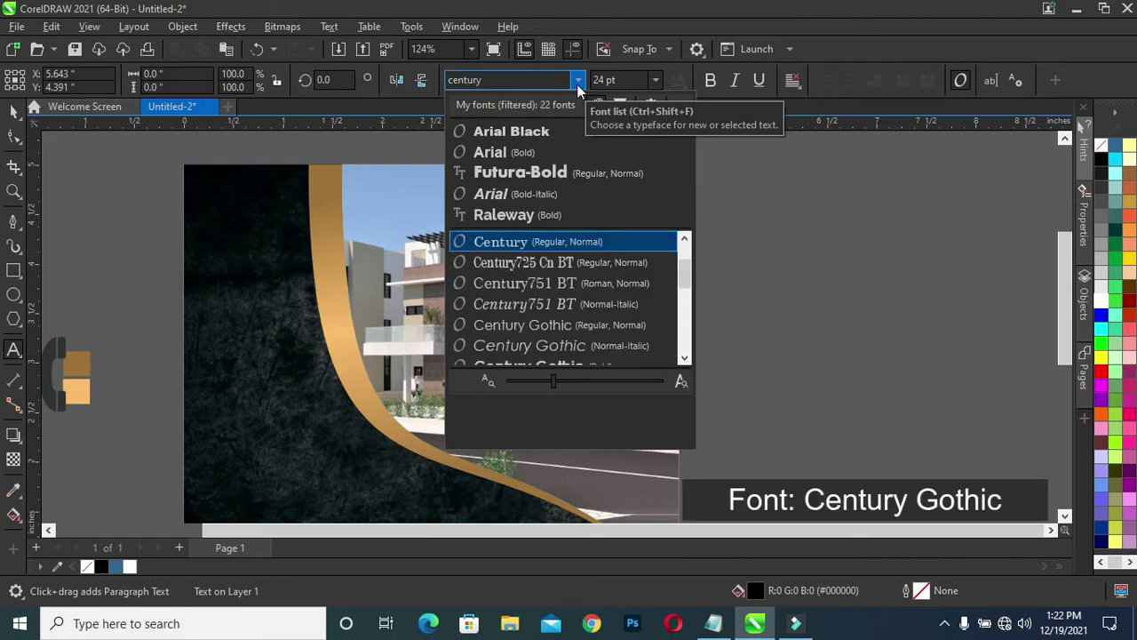
type(" f")
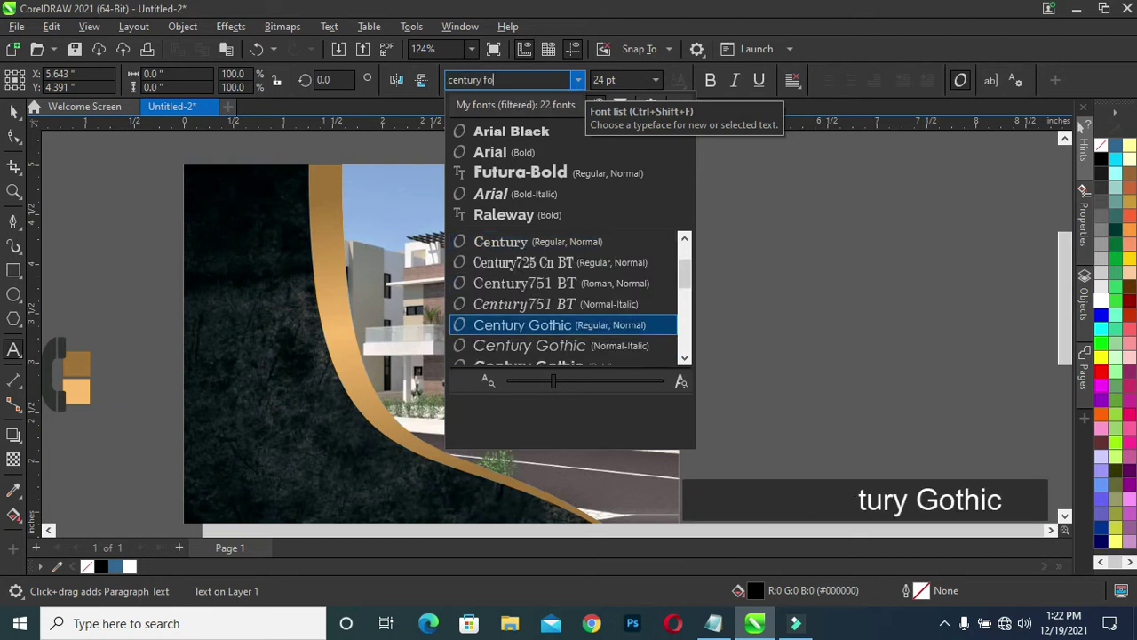
key("BackSpace")
type("gothic")
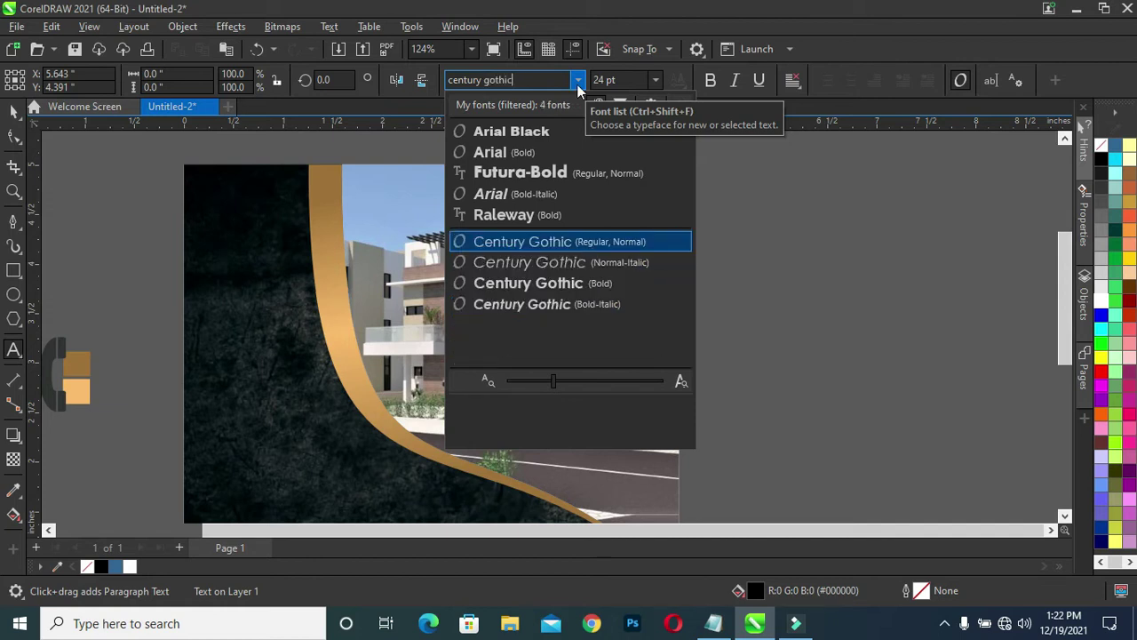
left_click(521, 284)
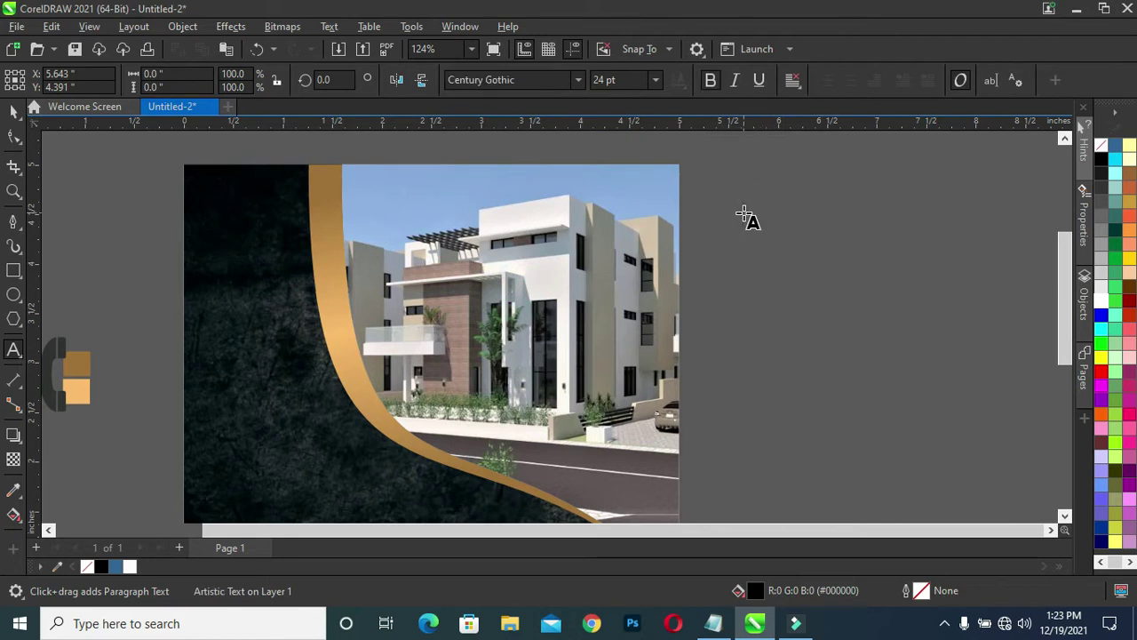
Paste the copied "Real Estate" and "Your Slogan here" lines as text beside the flyer.
key("ctrl+v")
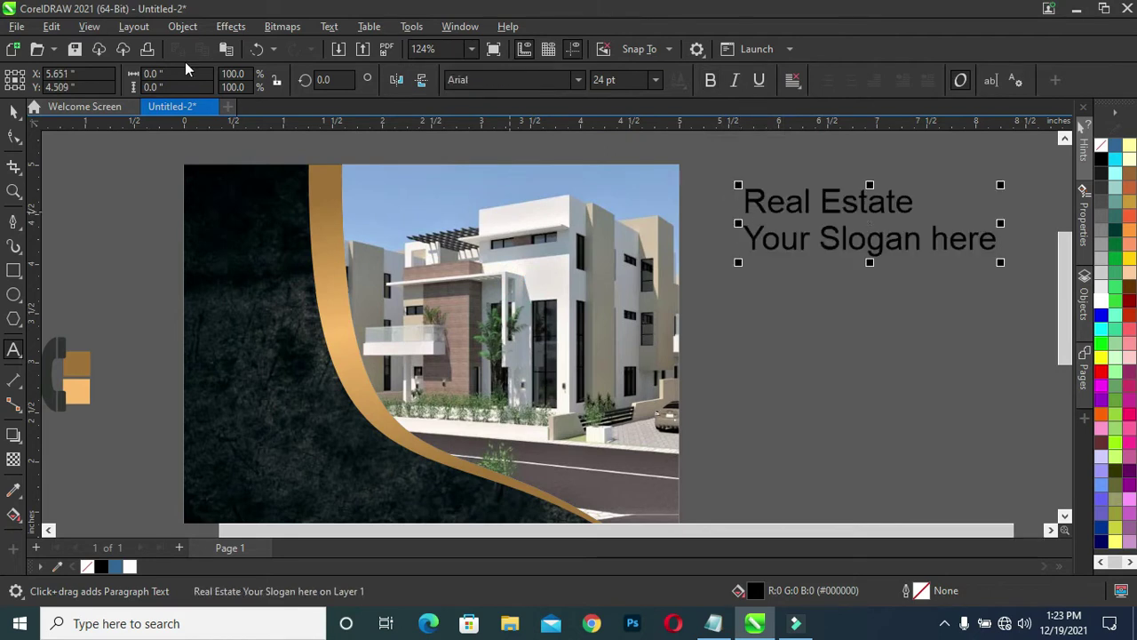
left_click(11, 111)
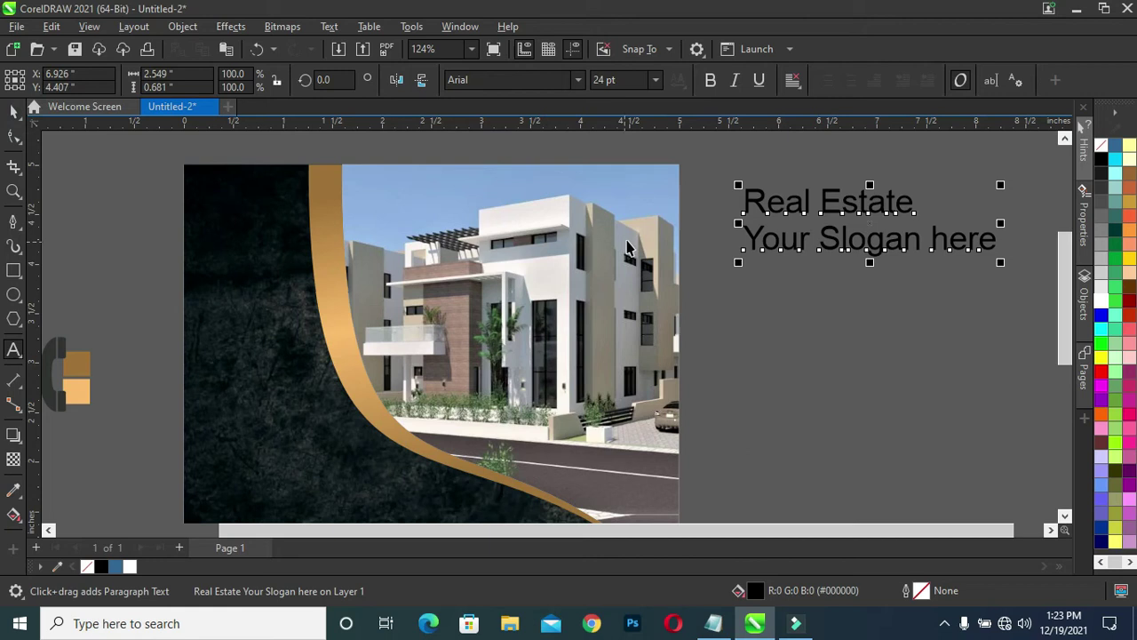
left_click(790, 257)
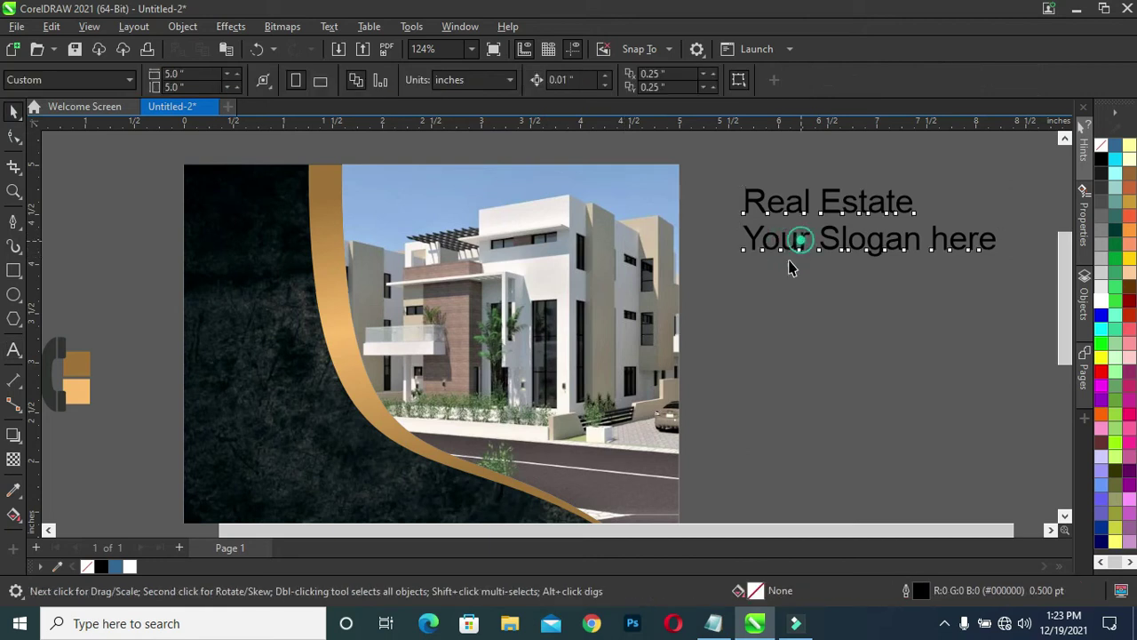
Duplicate the pasted text and break the copy apart to get a separate "Real Estate" line above the two-line text.
left_click_drag(799, 236, 762, 204)
key("ctrl+k")
left_click(751, 256)
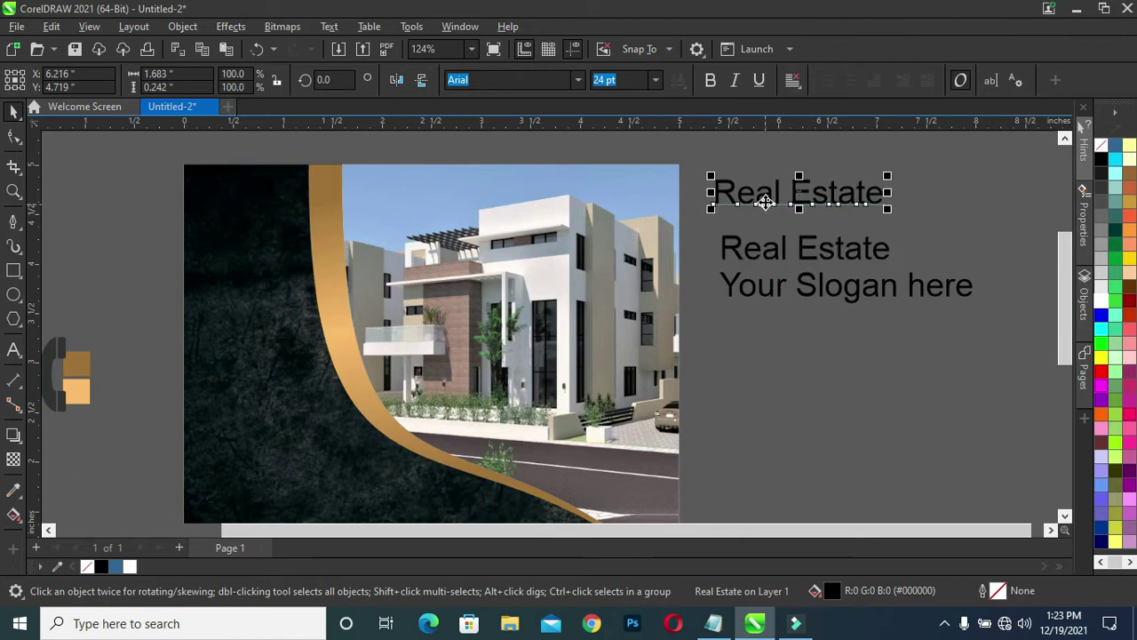
Replace the separate "Real Estate" line with "YOUR LOGO HERE", breaking it into two lines before "HERE".
left_click(761, 199)
double_click(766, 199)
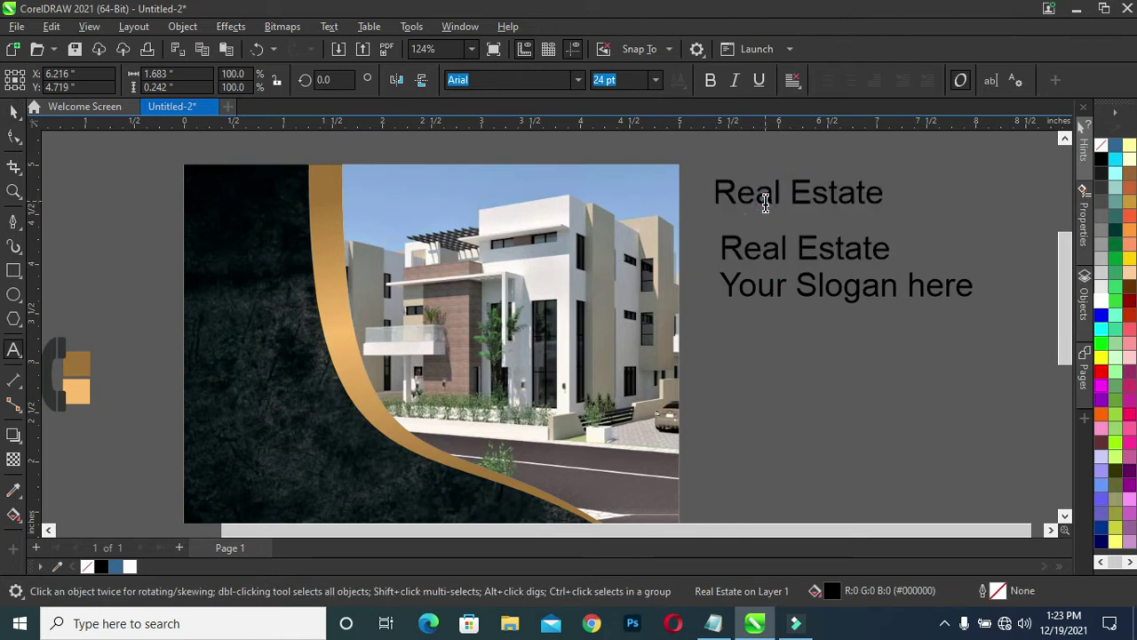
key("ctrl+a")
type("Y")
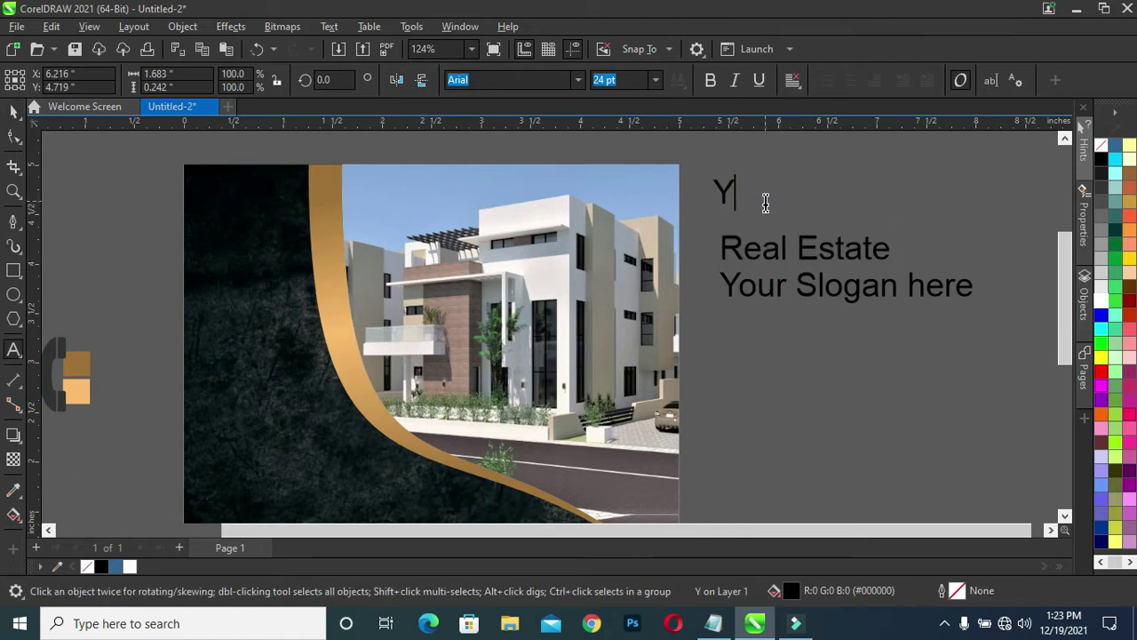
type("OUR LOG")
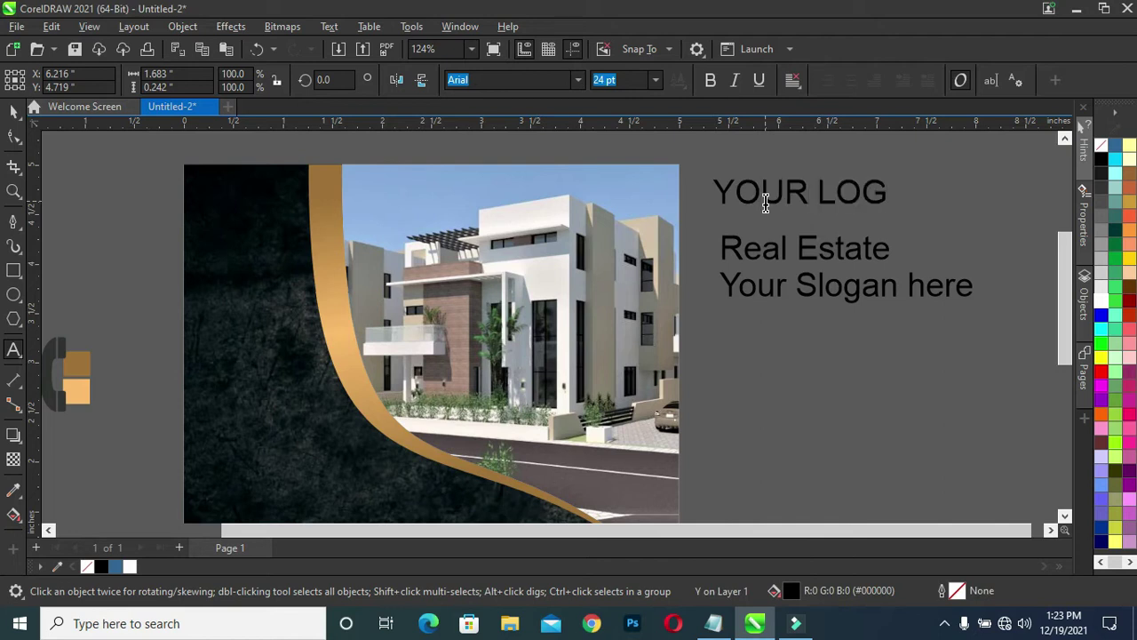
type("O HERE")
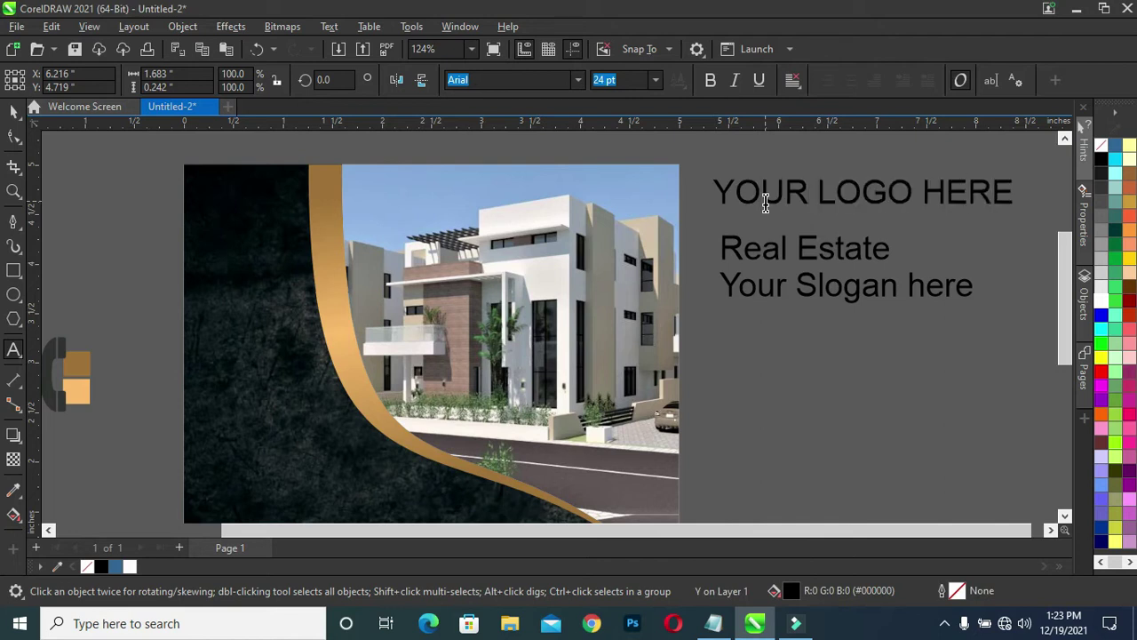
key("ctrl+Left")
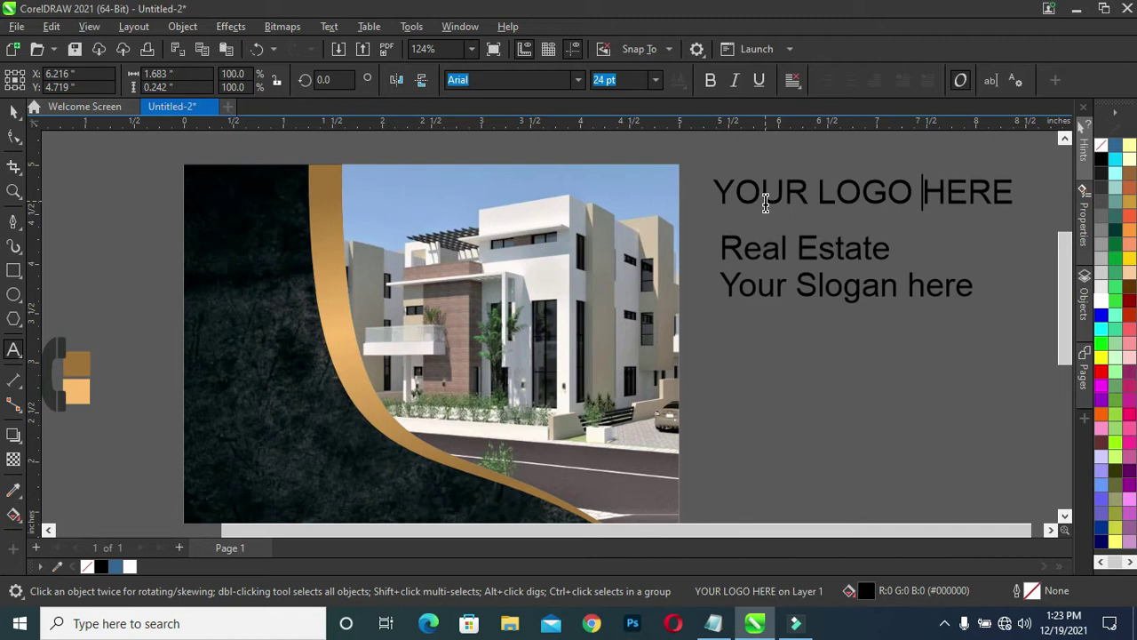
key("Return")
key("Escape")
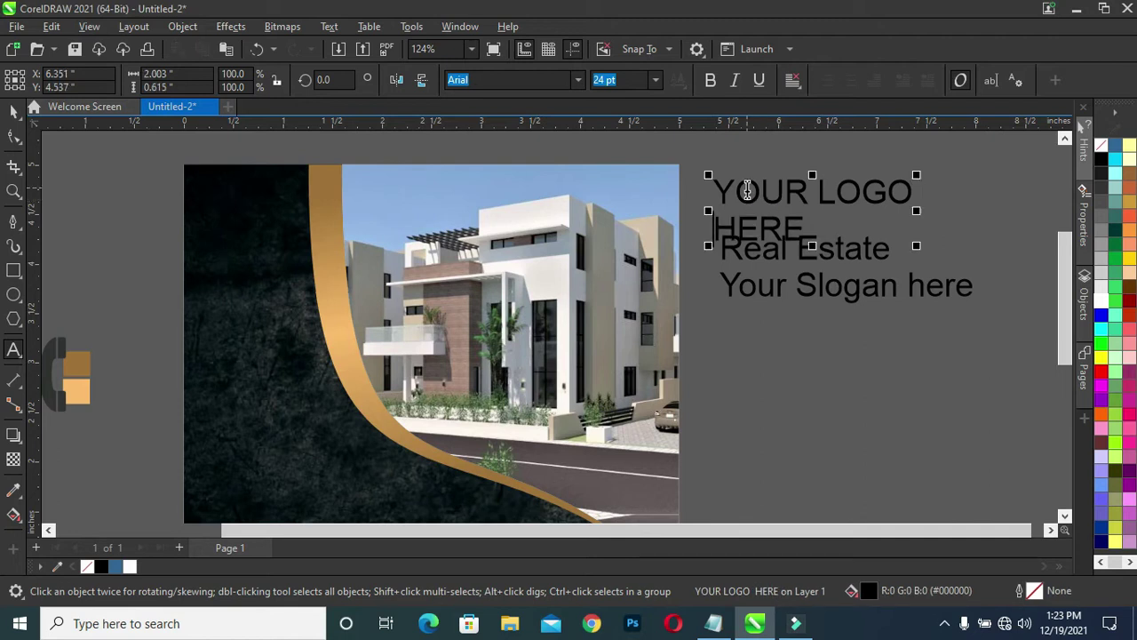
Break the two-line logo text apart into separate lines and move both onto the flyer's dark upper-left corner.
key("ctrl+k")
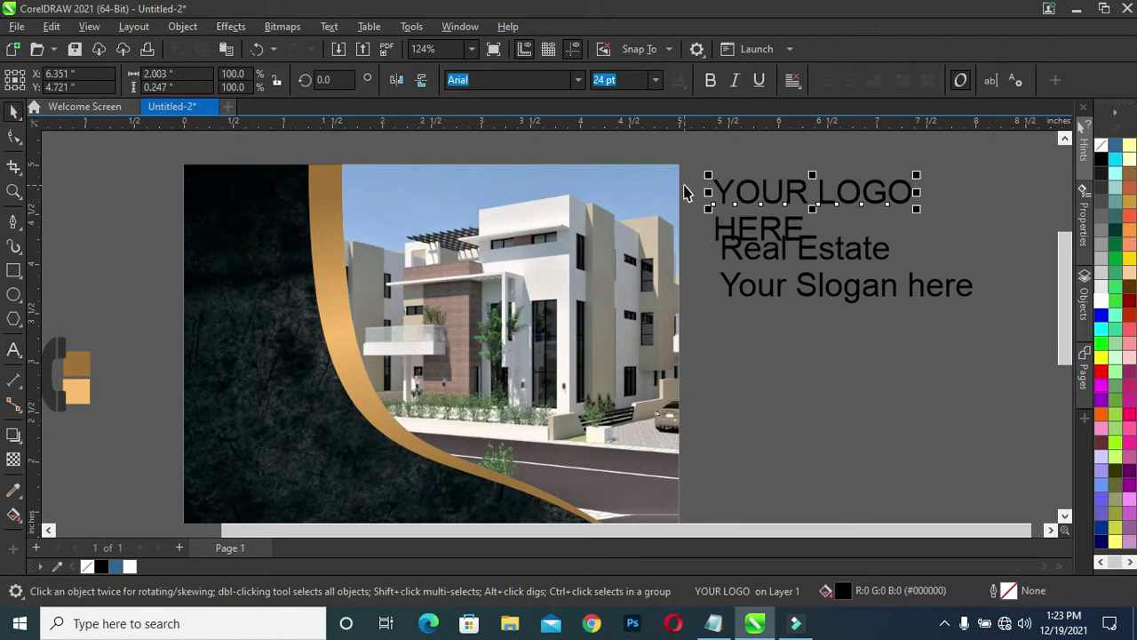
left_click_drag(701, 157, 924, 256)
left_click_drag(818, 203, 214, 200)
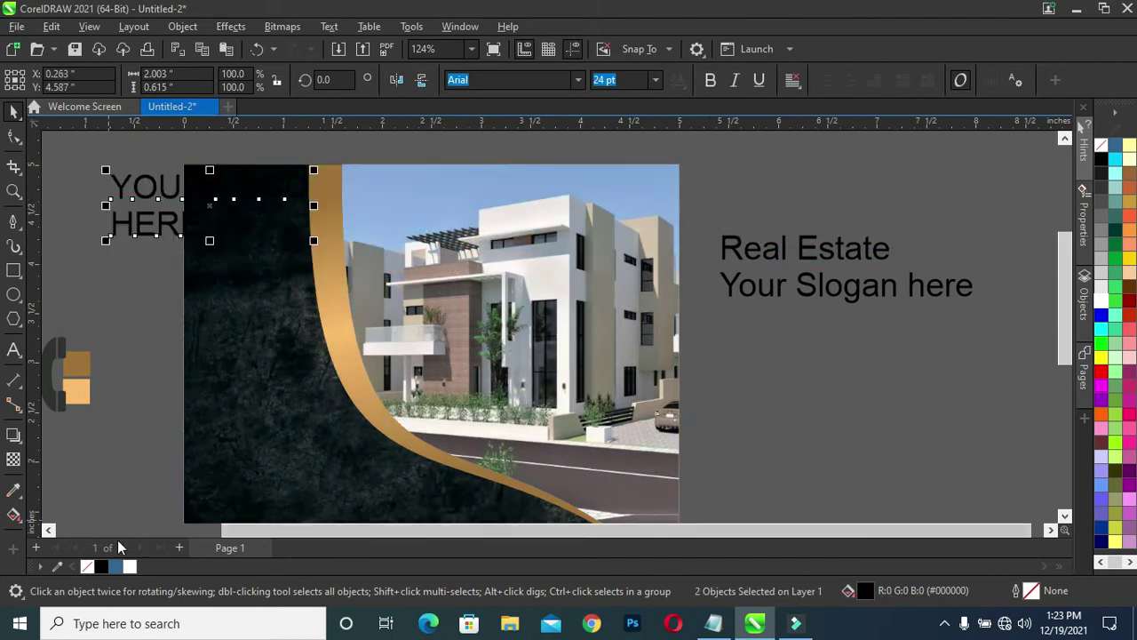
Fill both logo text lines with white and scale them down to about 0.72 inch wide inside the dark corner.
left_click(129, 566)
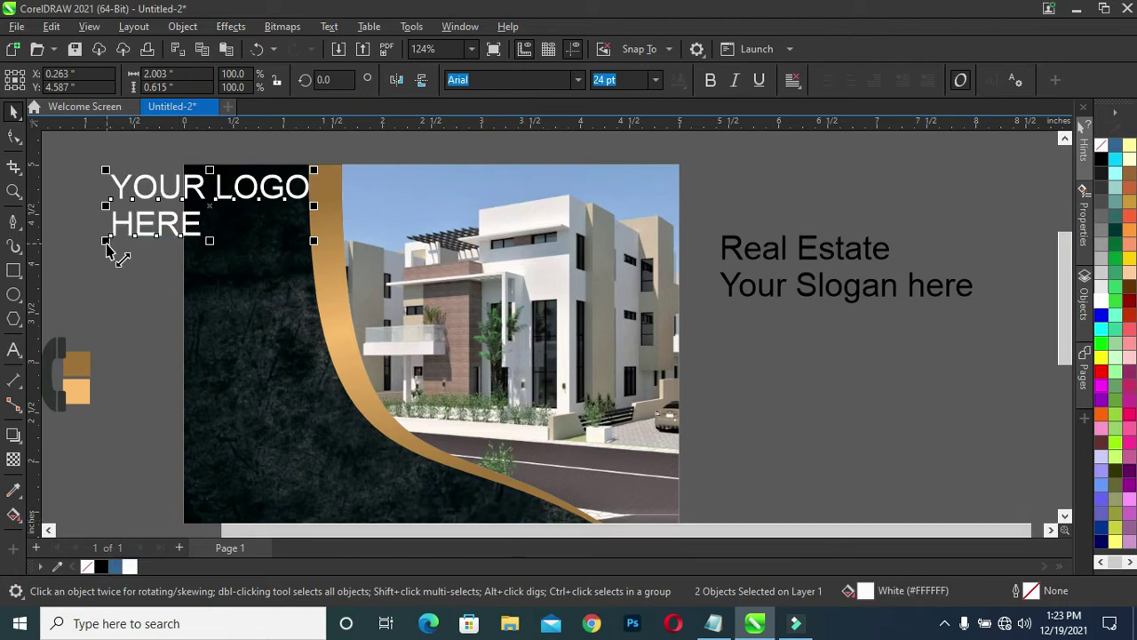
left_click_drag(107, 240, 151, 222)
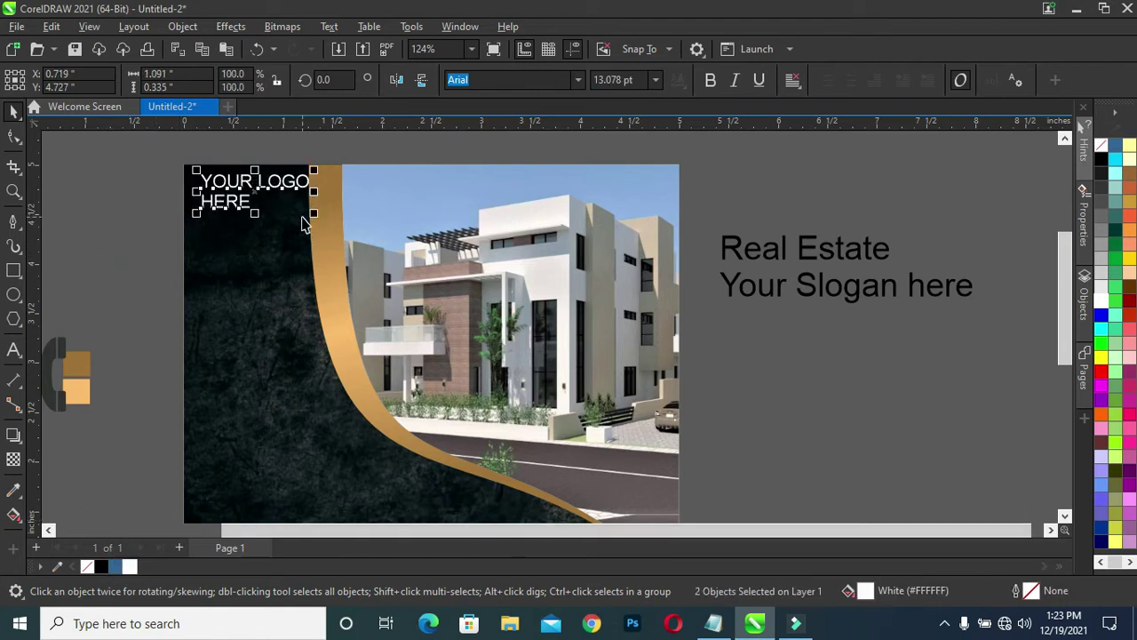
left_click_drag(314, 216, 247, 196)
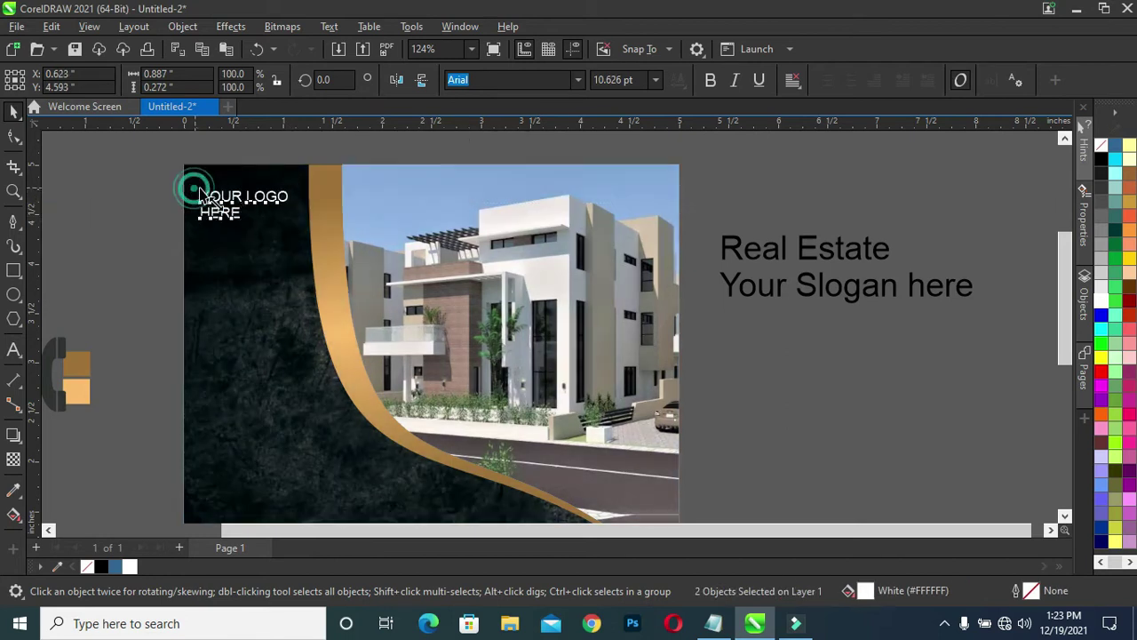
left_click_drag(196, 187, 205, 190)
left_click_drag(258, 218, 245, 201)
Set the font of both logo text lines to Century Gothic Bold.
left_click(577, 79)
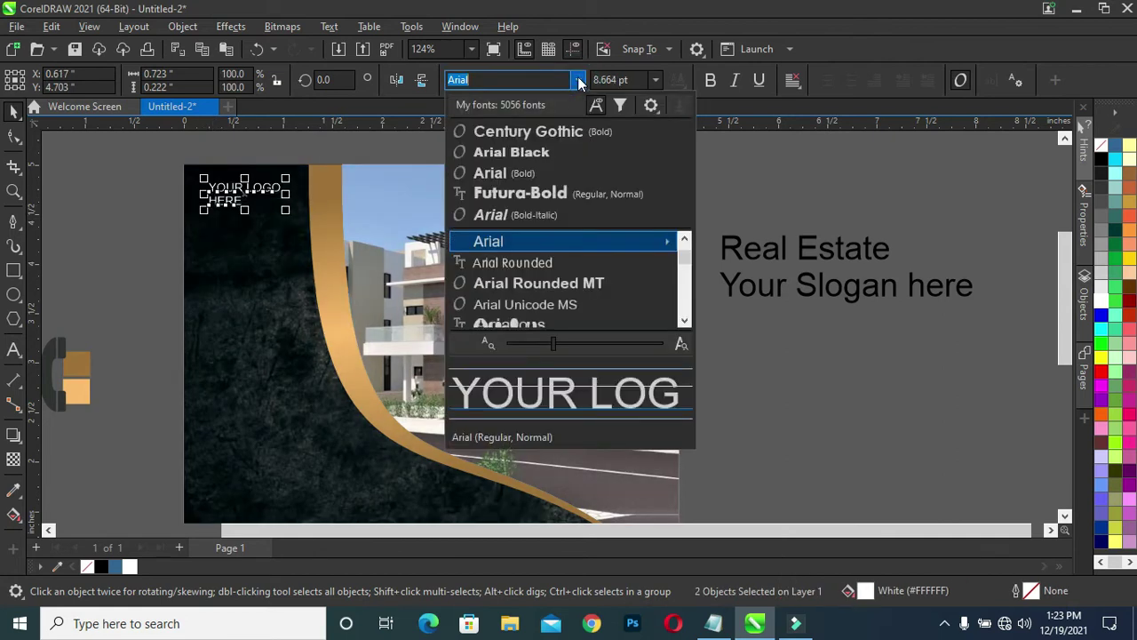
left_click(558, 132)
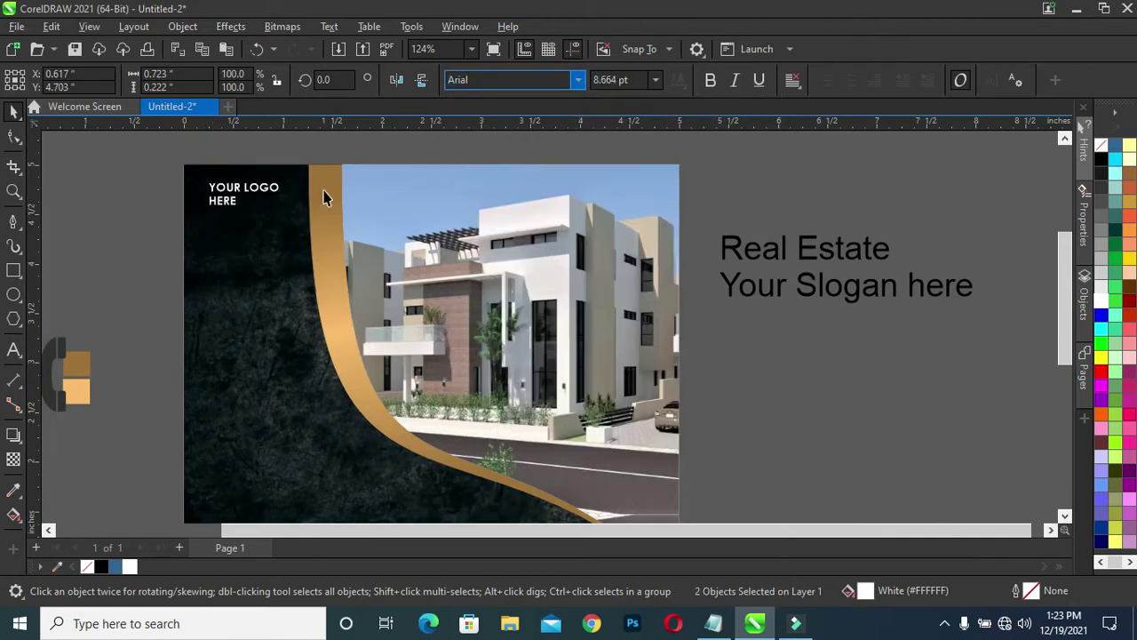
left_click(158, 218)
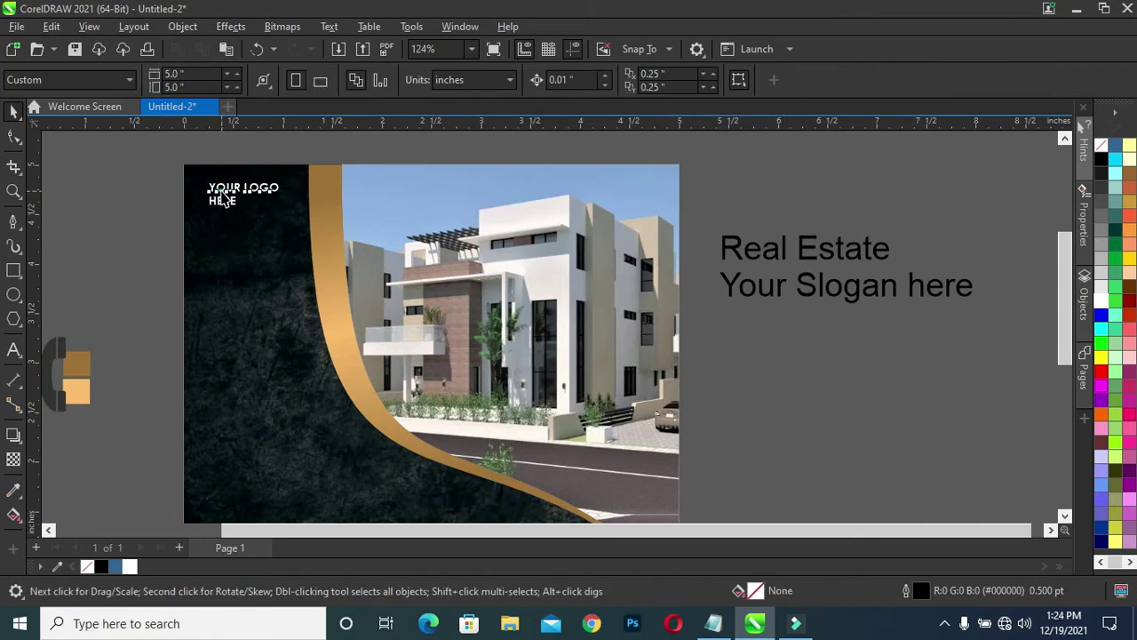
Tighten the gap between "YOUR LOGO" and "HERE" and shift both lines slightly to the right.
left_click(223, 199)
left_click(159, 192)
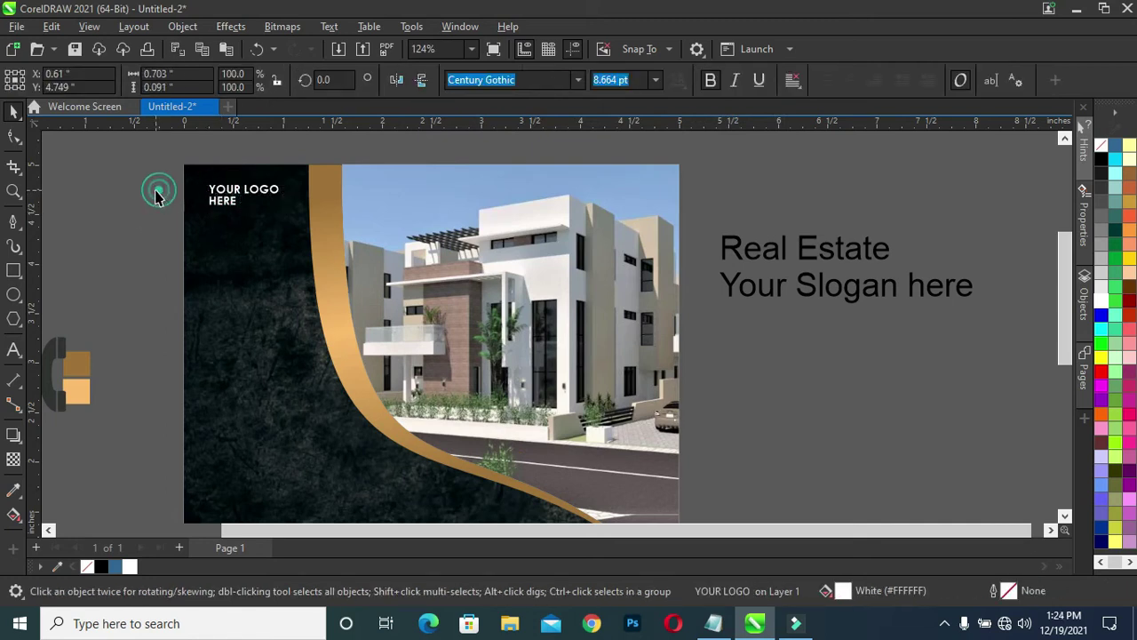
left_click_drag(200, 175, 292, 213)
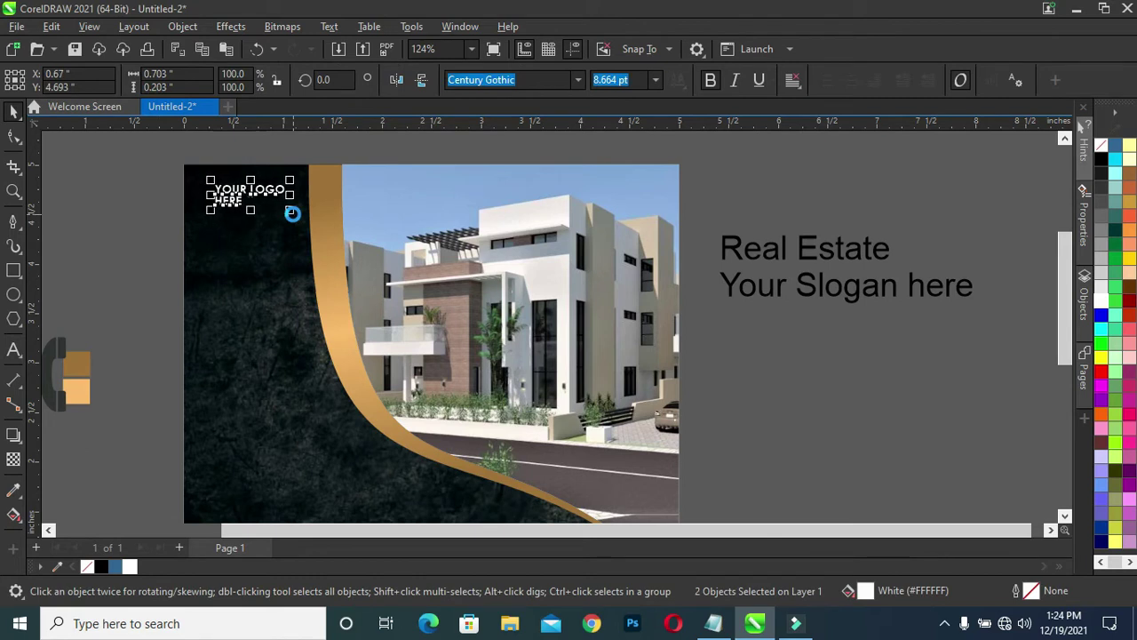
left_click(170, 196)
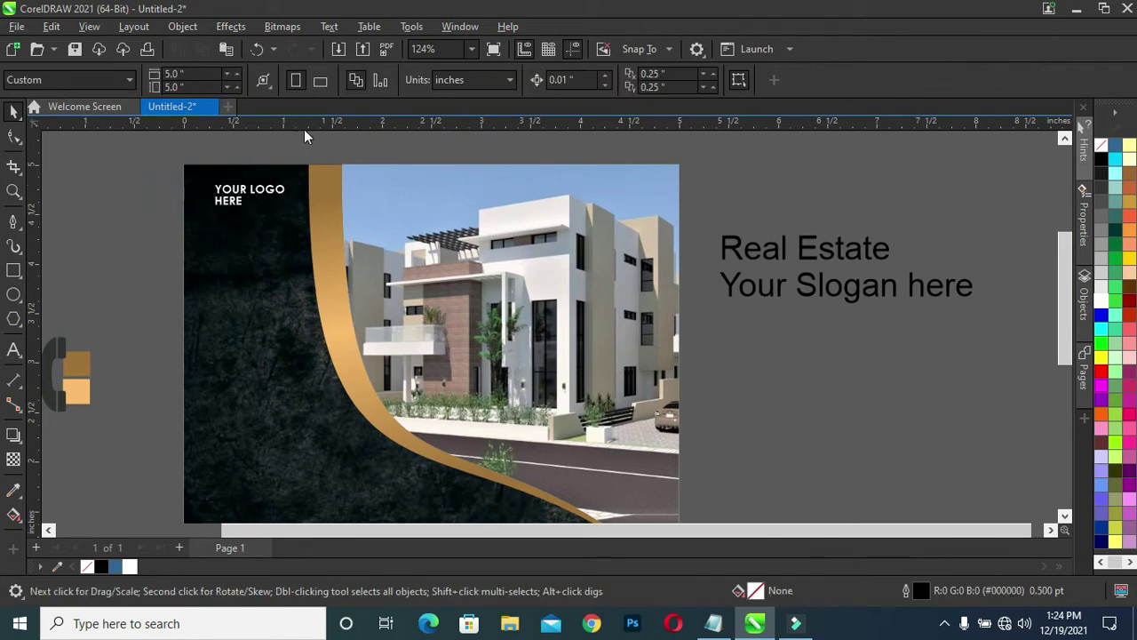
Add a horizontal guideline near the flyer's upper edge and nudge the logo text down 0.04 inch to sit beneath it.
left_click_drag(305, 122, 306, 188)
left_click_drag(154, 152, 310, 225)
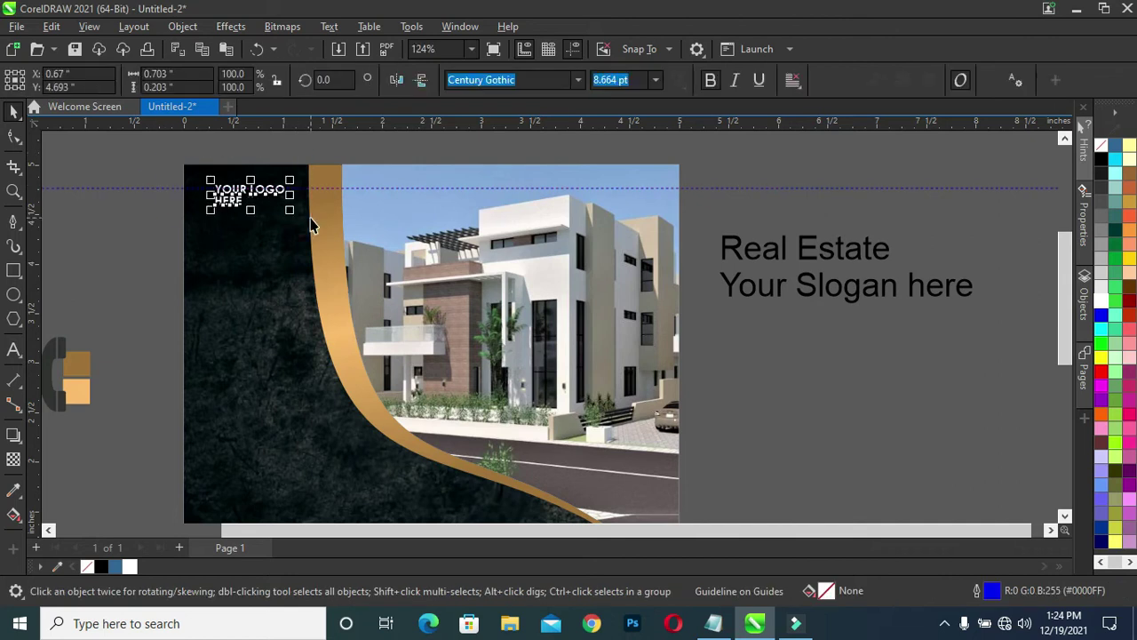
key("ctrl+Down")
key("ctrl+Down")
key("ctrl+Down")
key("ctrl+Down")
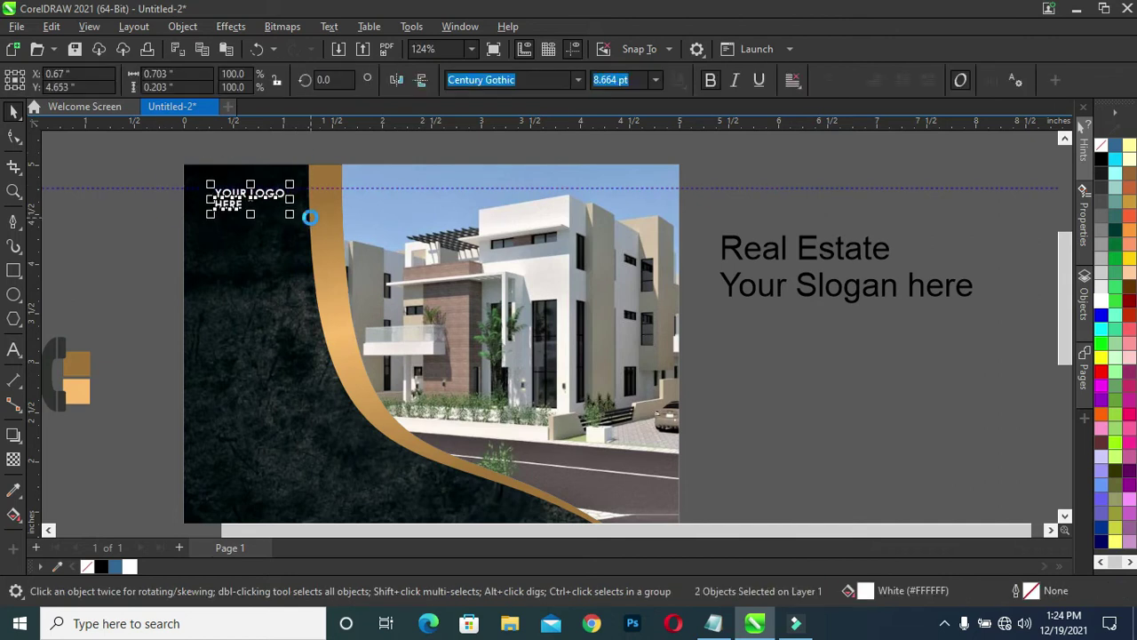
Add a vertical guideline along the left edge of the logo text as the flyer's left margin.
scroll(275, 210, "up", 3)
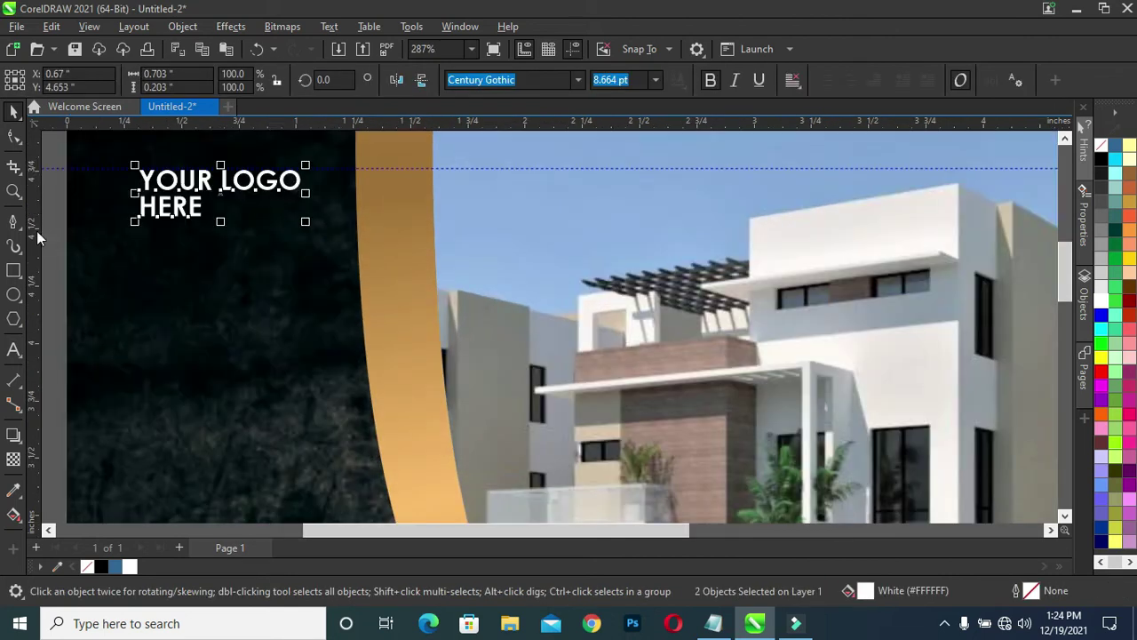
left_click_drag(36, 231, 141, 254)
left_click(140, 258)
scroll(282, 254, "down", 4)
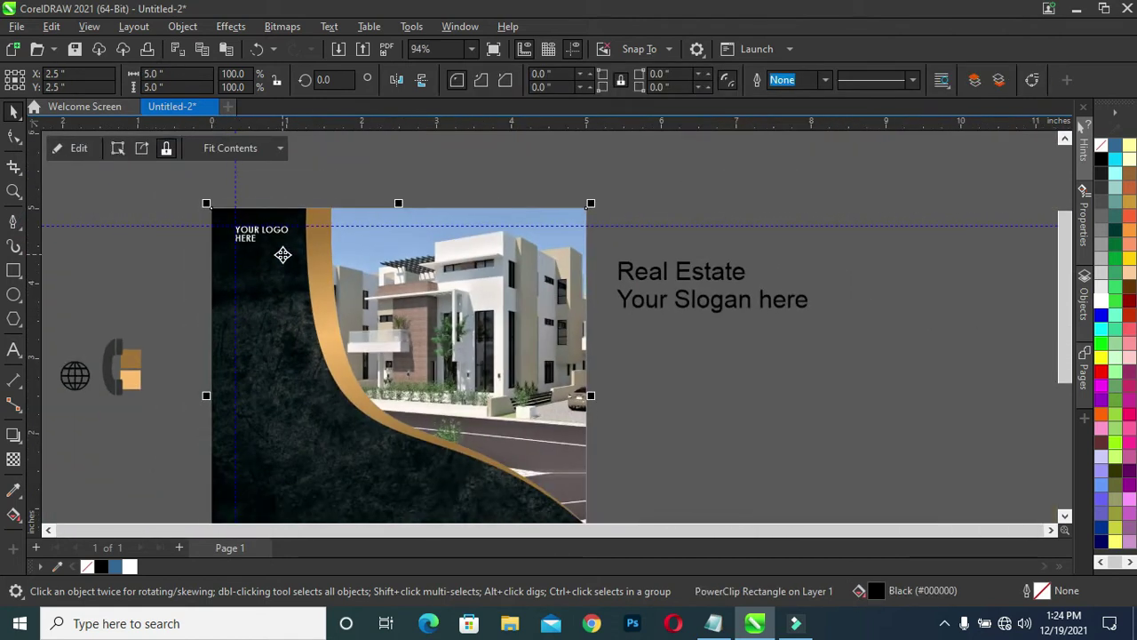
left_click(689, 316)
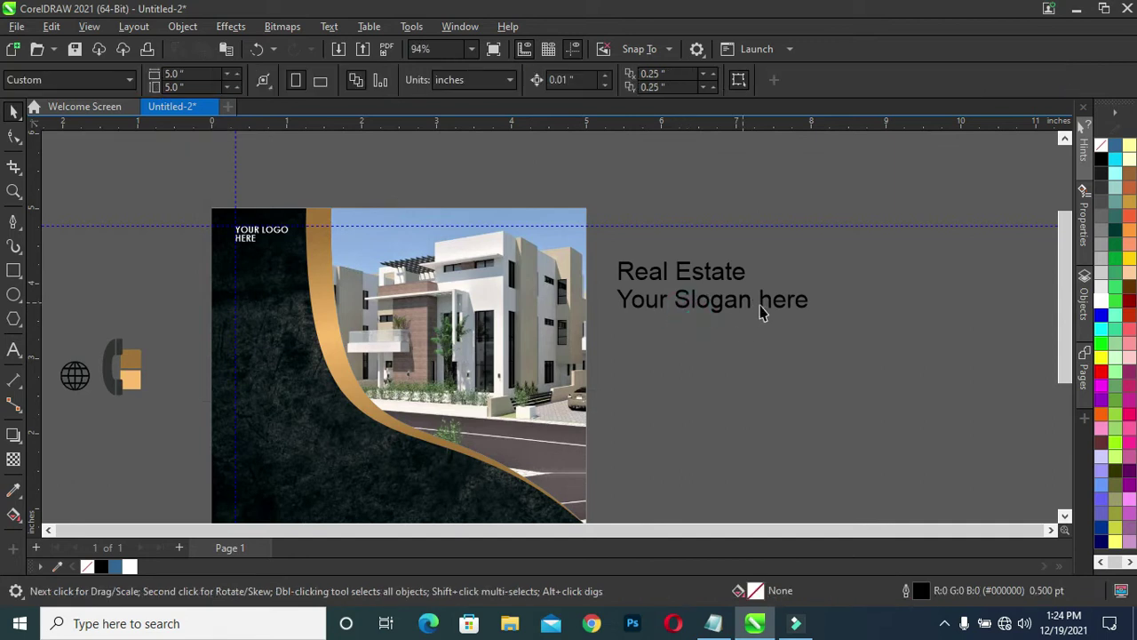
Set the font of the "Real Estate" and "Your Slogan here" lines beside the flyer to Century Gothic Bold.
left_click_drag(821, 325, 606, 233)
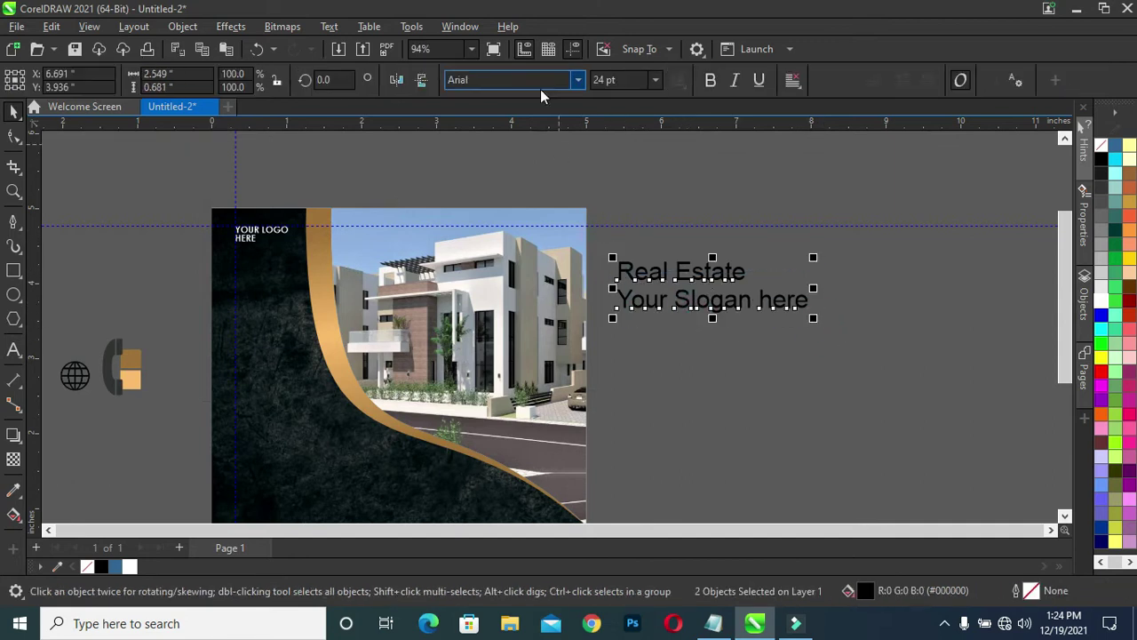
left_click(577, 81)
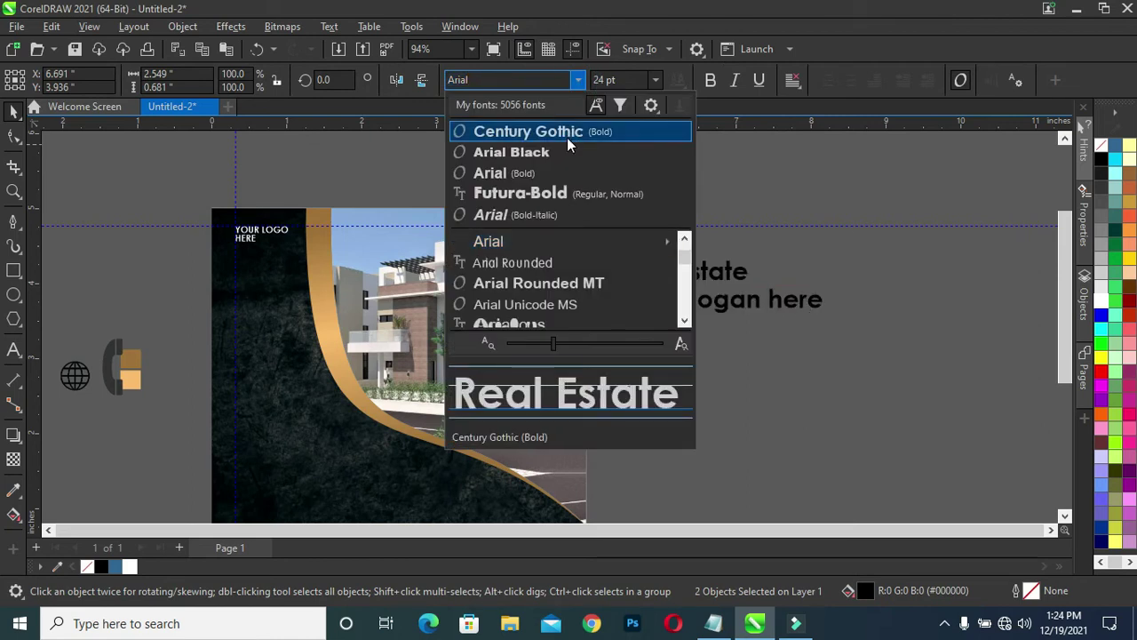
left_click(567, 133)
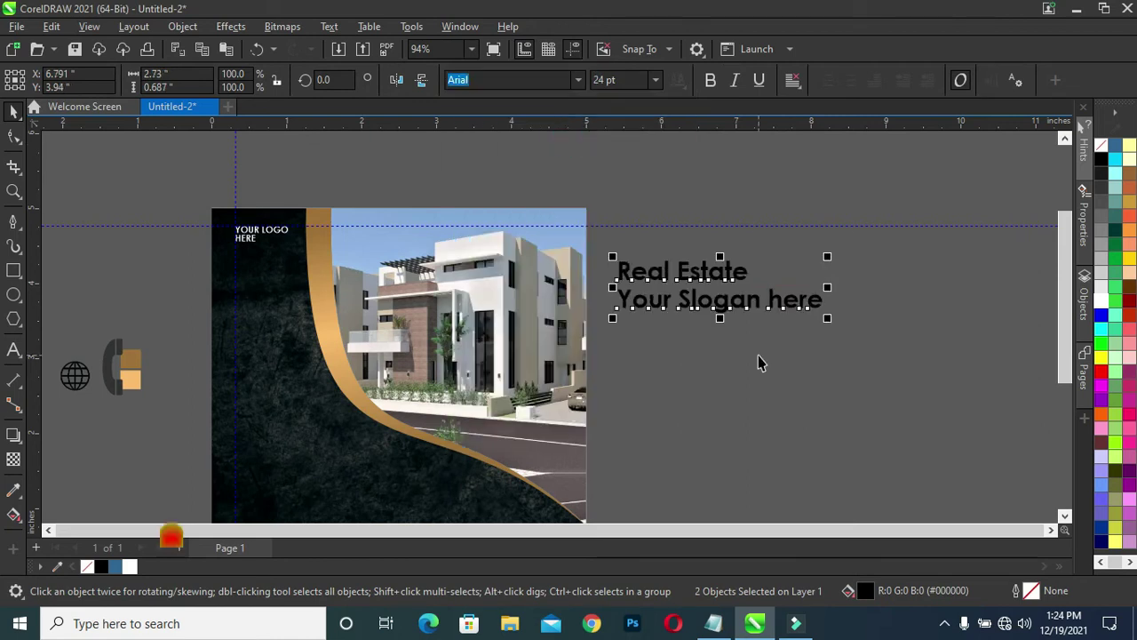
left_click(714, 371)
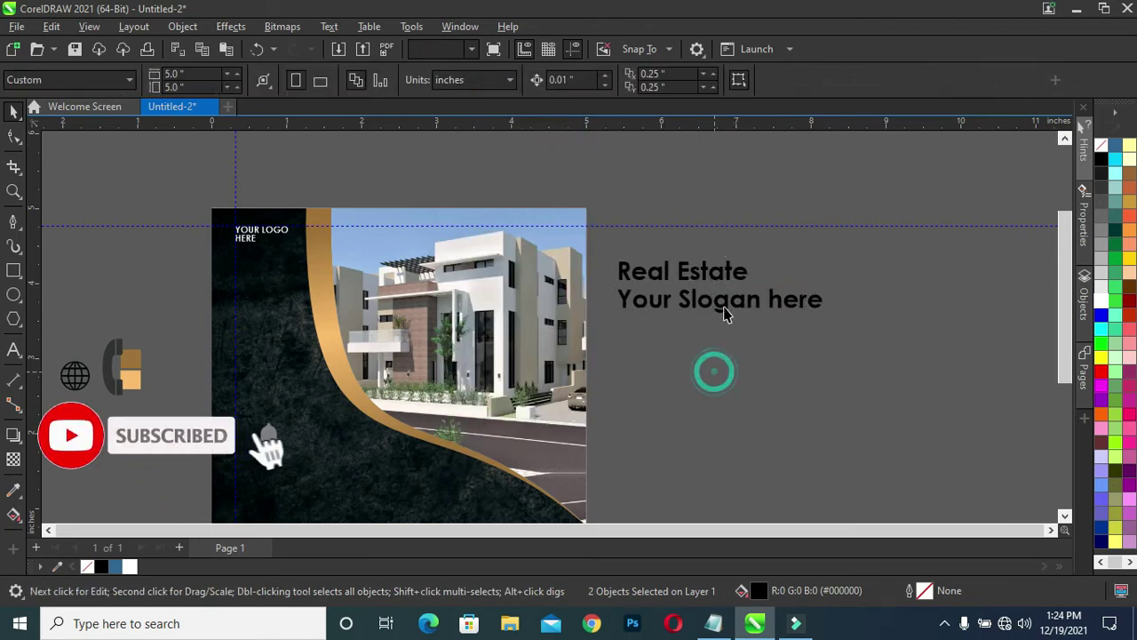
Change the "Your Slogan here" line to Title Case.
left_click(723, 299)
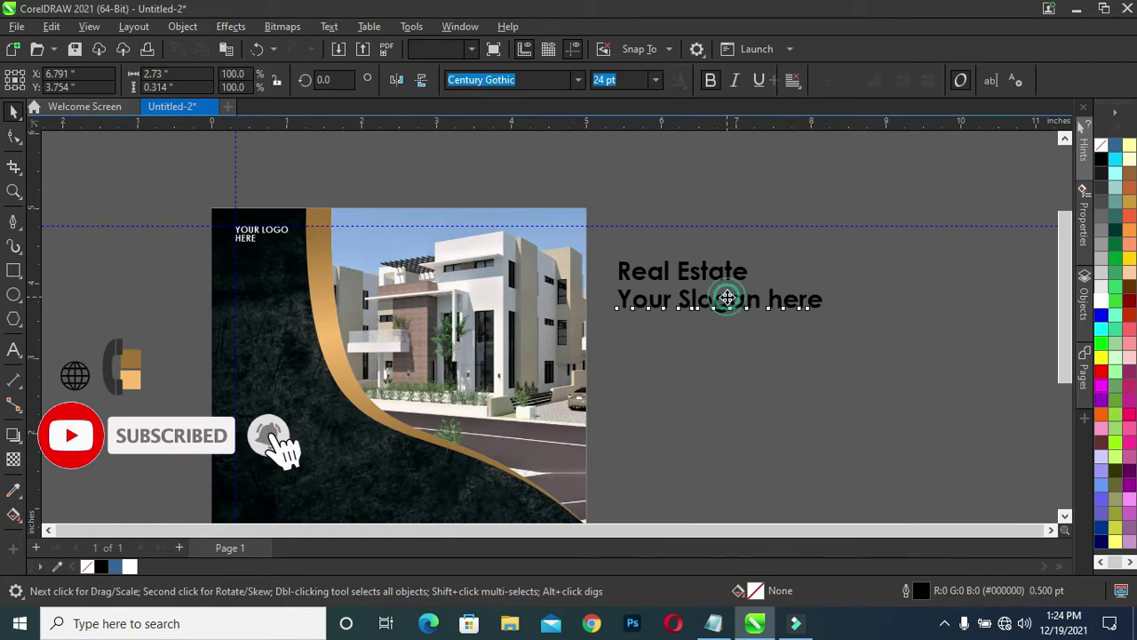
left_click(329, 26)
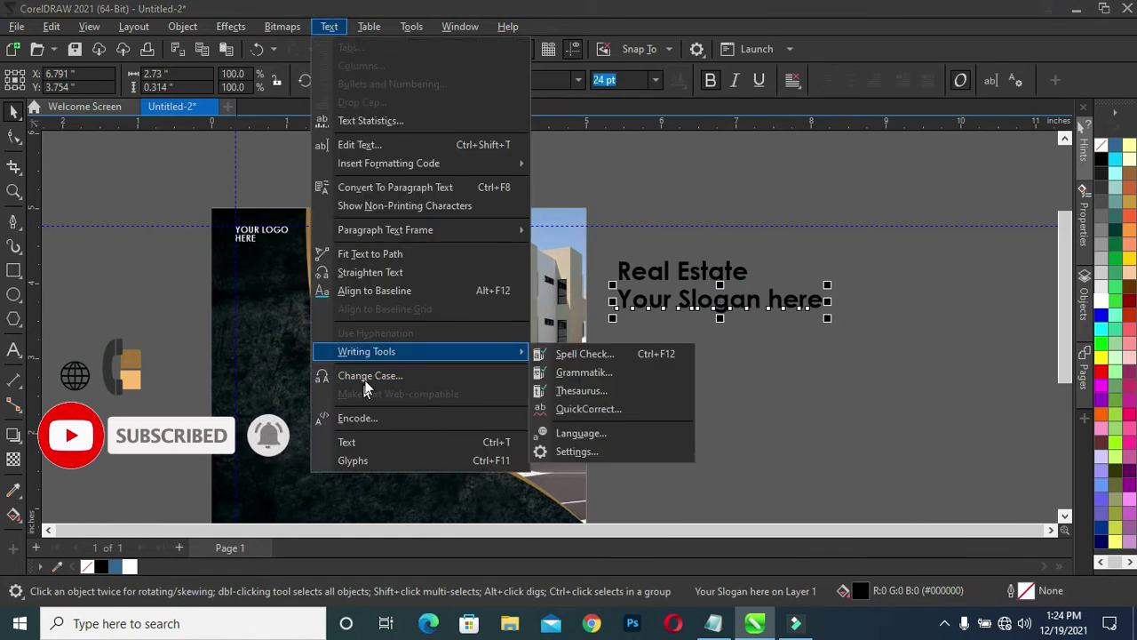
left_click(372, 376)
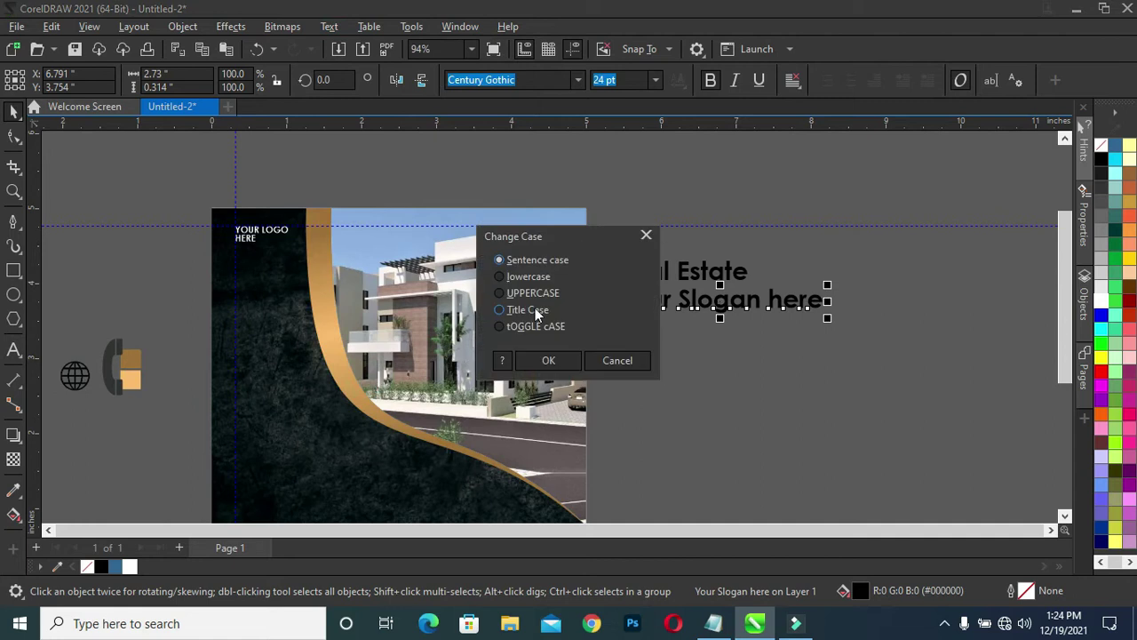
left_click(520, 313)
left_click(548, 363)
left_click(731, 345)
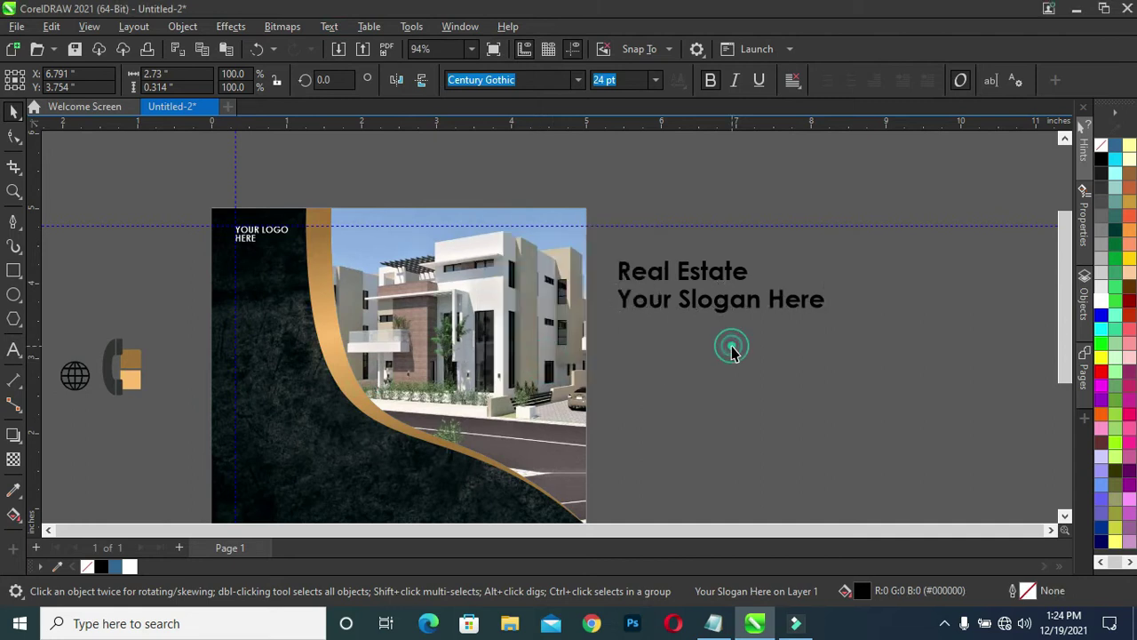
Center the slogan line horizontally under "Real Estate" and move both lines farther right of the flyer.
left_click(702, 274)
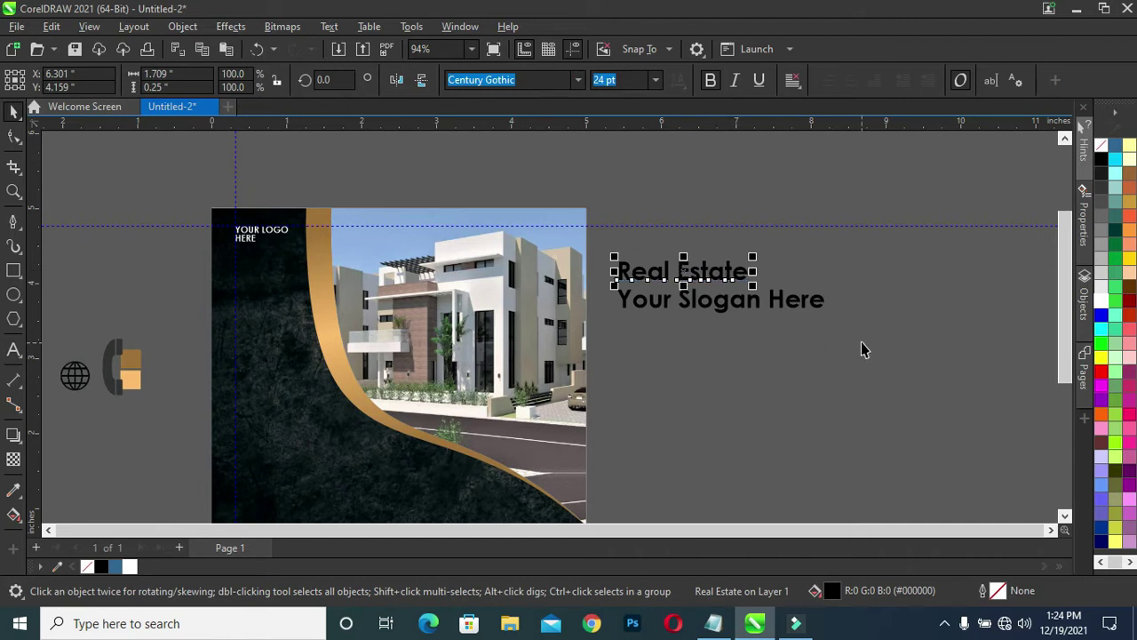
left_click_drag(861, 343, 605, 252)
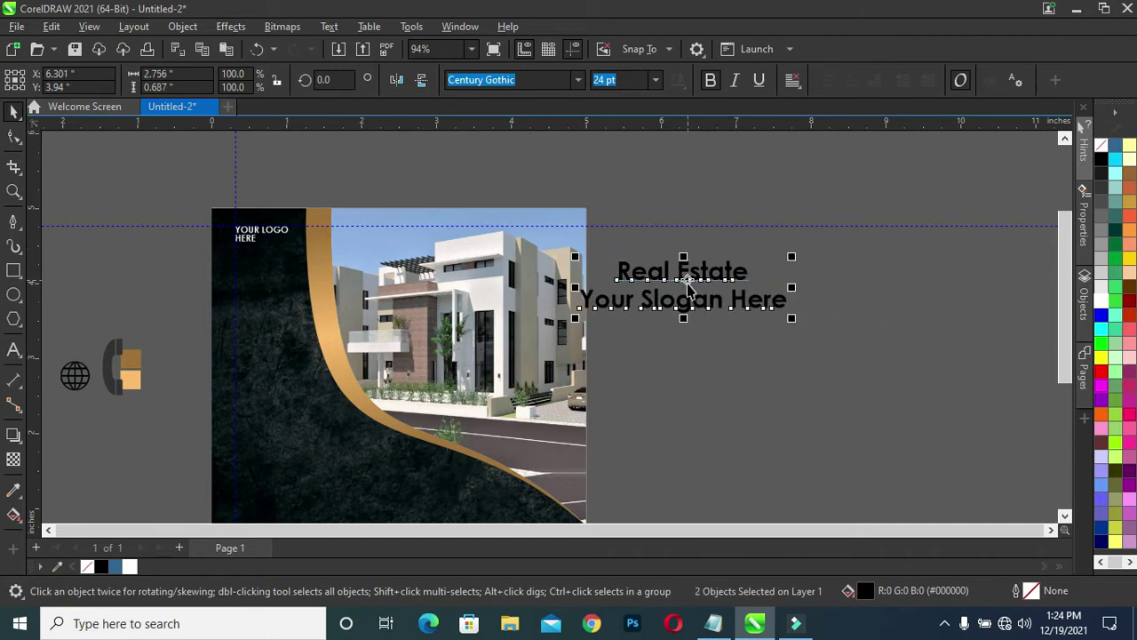
left_click_drag(689, 286, 757, 296)
left_click(845, 347)
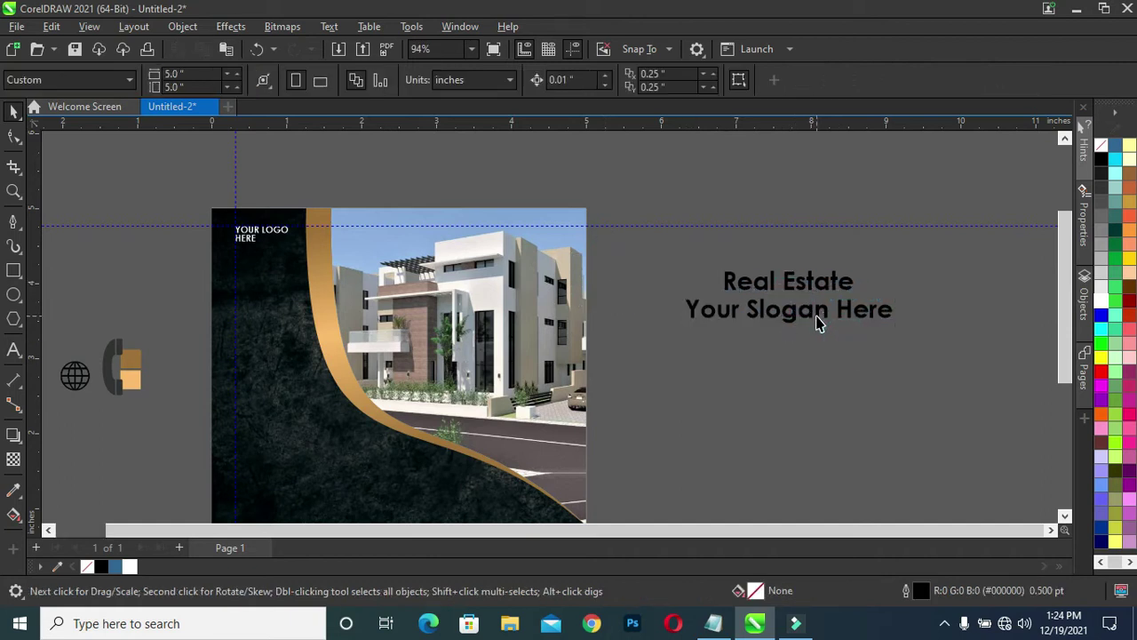
Move the slogan line up slightly and scale it to about 1.73 inches wide to match the "Real Estate" line.
left_click(817, 317)
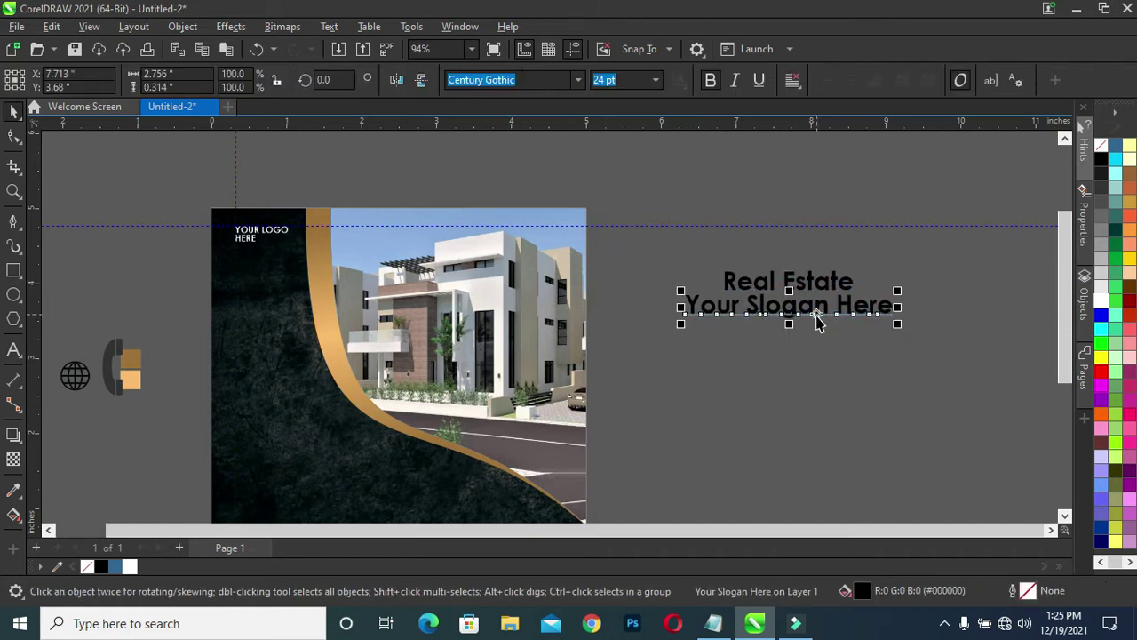
left_click_drag(897, 325, 860, 325)
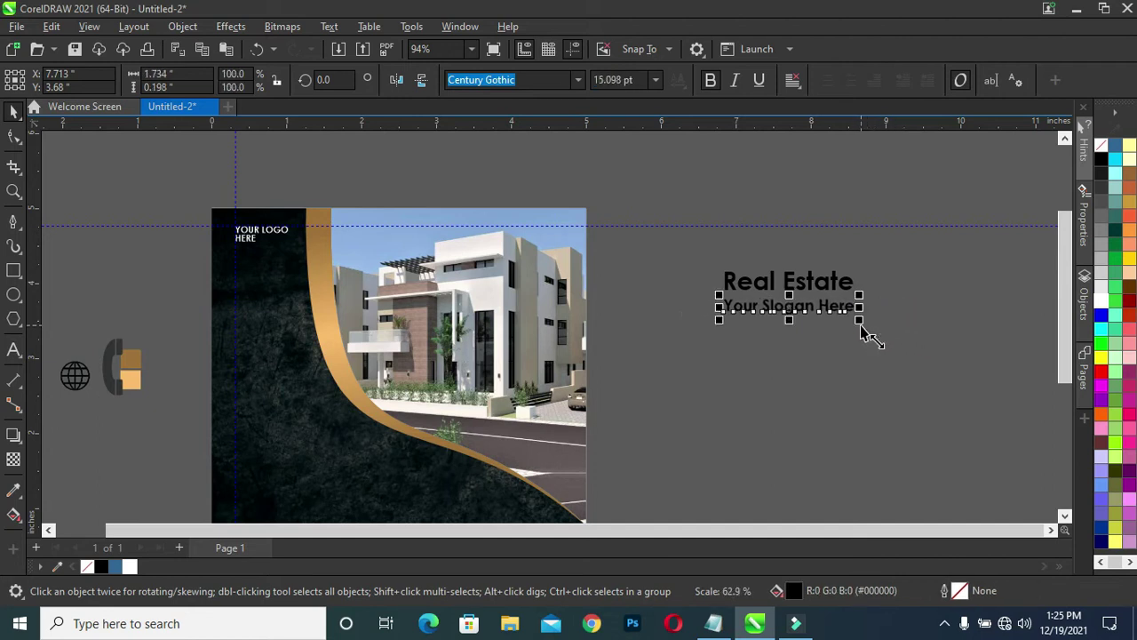
left_click_drag(700, 259, 940, 345)
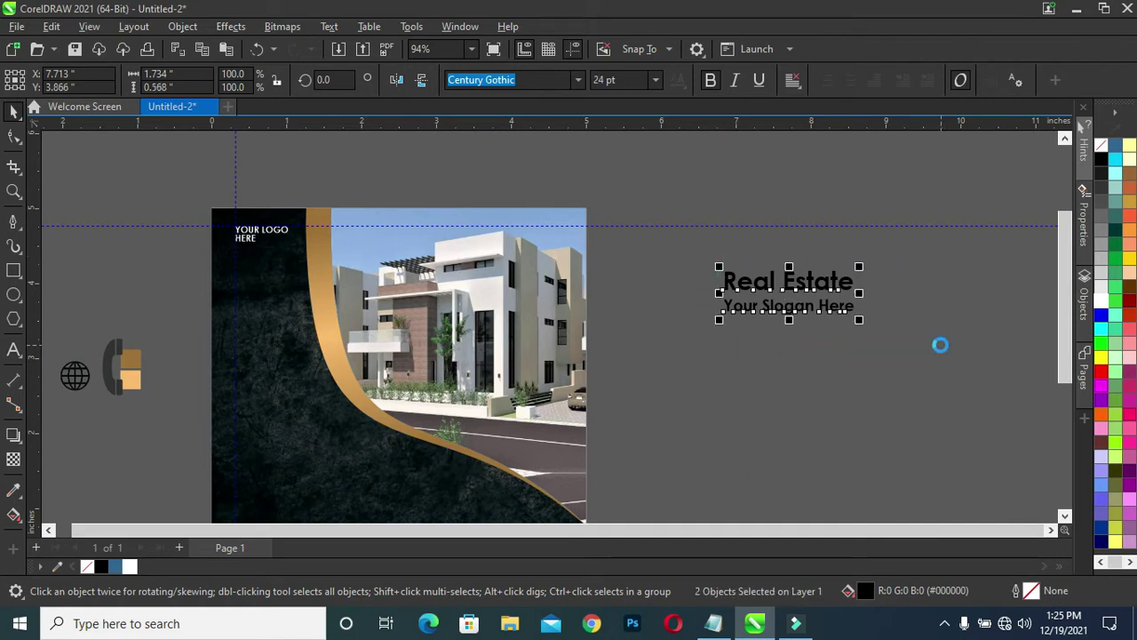
left_click(818, 322)
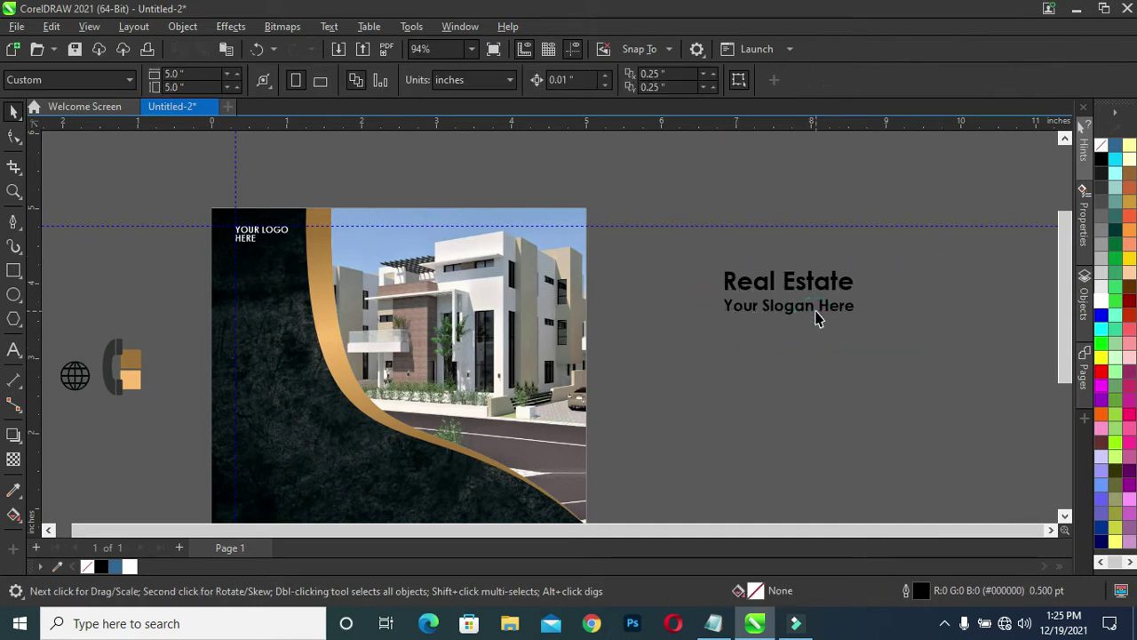
Nudge the resized slogan line up closer beneath "Real Estate".
left_click(818, 320)
key("Up")
key("Up")
key("Up")
key("Up")
key("Up")
key("Up")
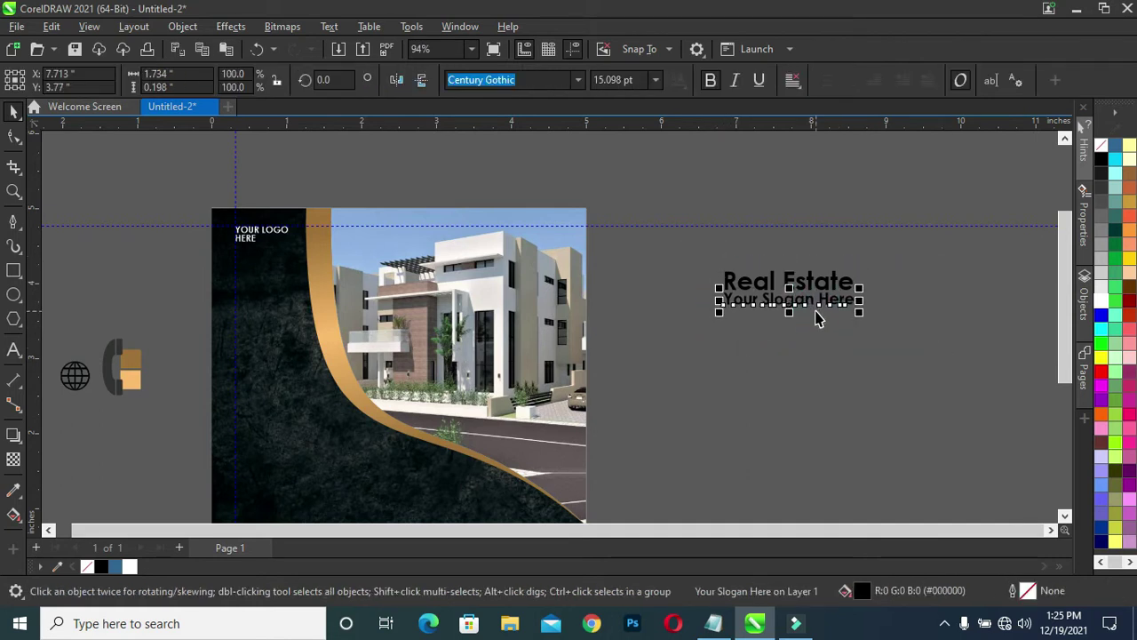
Fill the "Real Estate" and slogan lines with white and scale them down together to about 1.29 inches wide.
left_click_drag(696, 258, 842, 320)
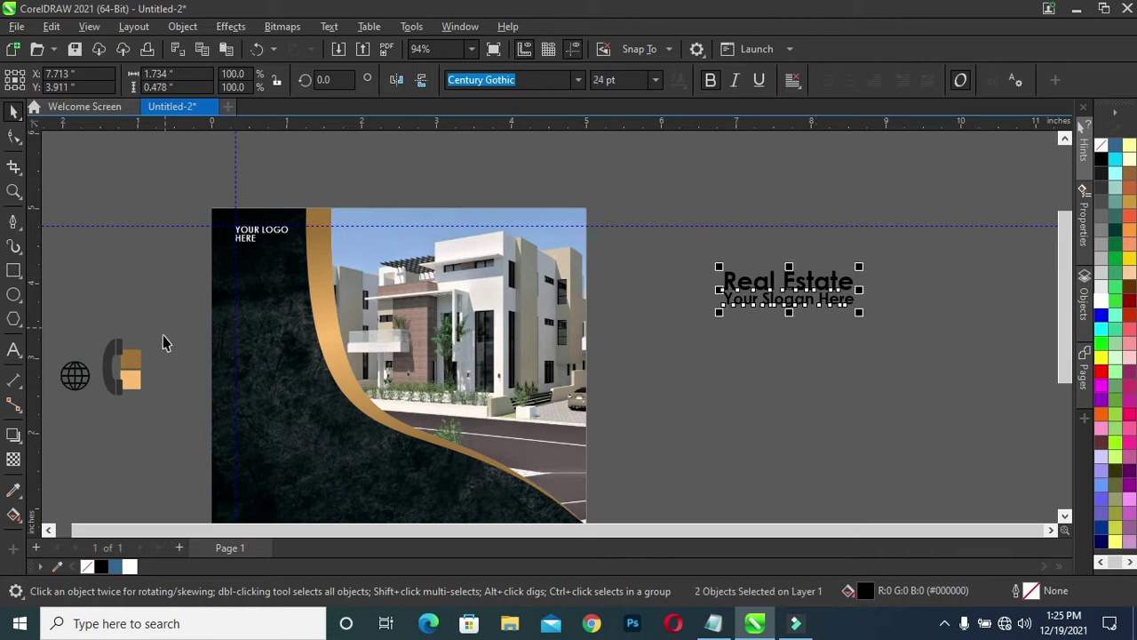
left_click(130, 567)
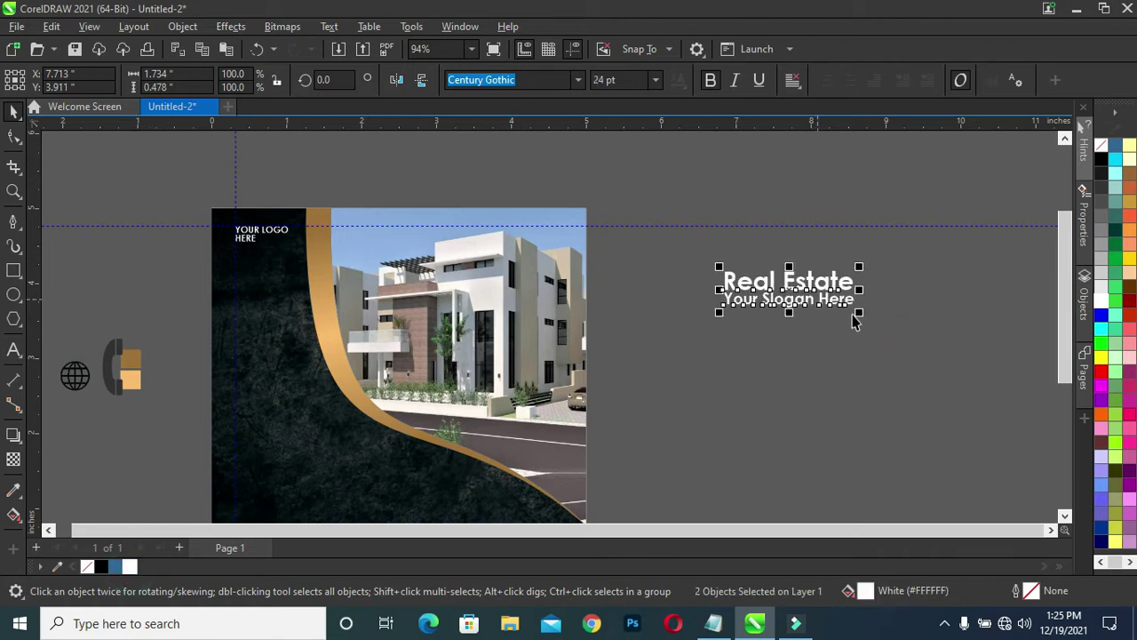
left_click_drag(858, 312, 831, 318)
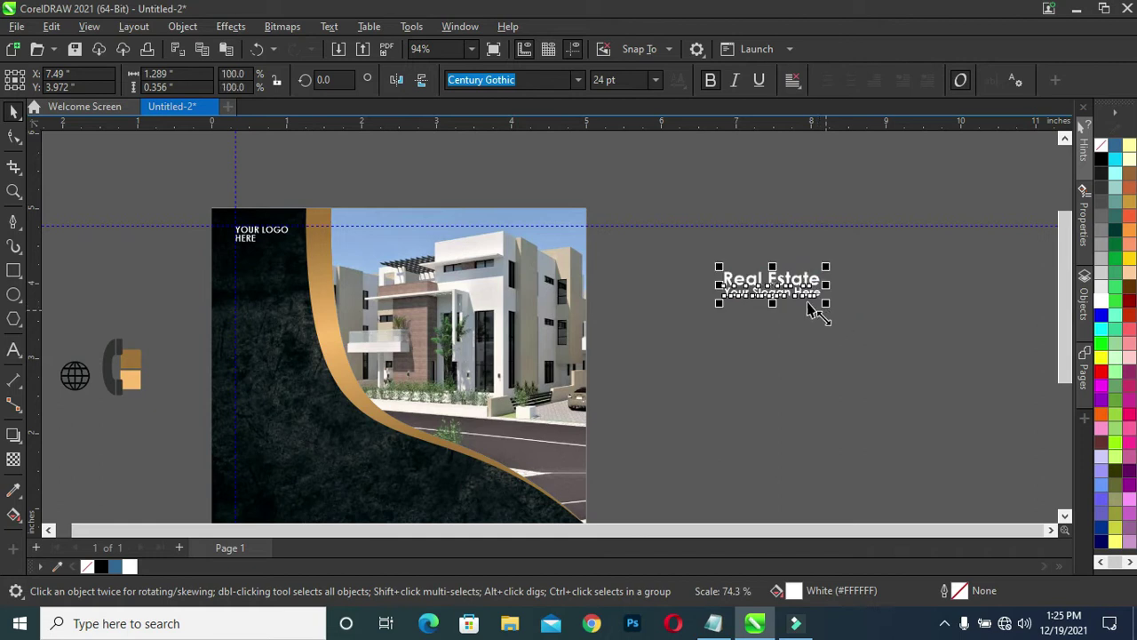
Move the "Real Estate" and slogan lines onto the flyer beneath the logo text and scale them together to about 0.86 inches wide.
left_click_drag(768, 298, 284, 282)
scroll(284, 281, "up", 2)
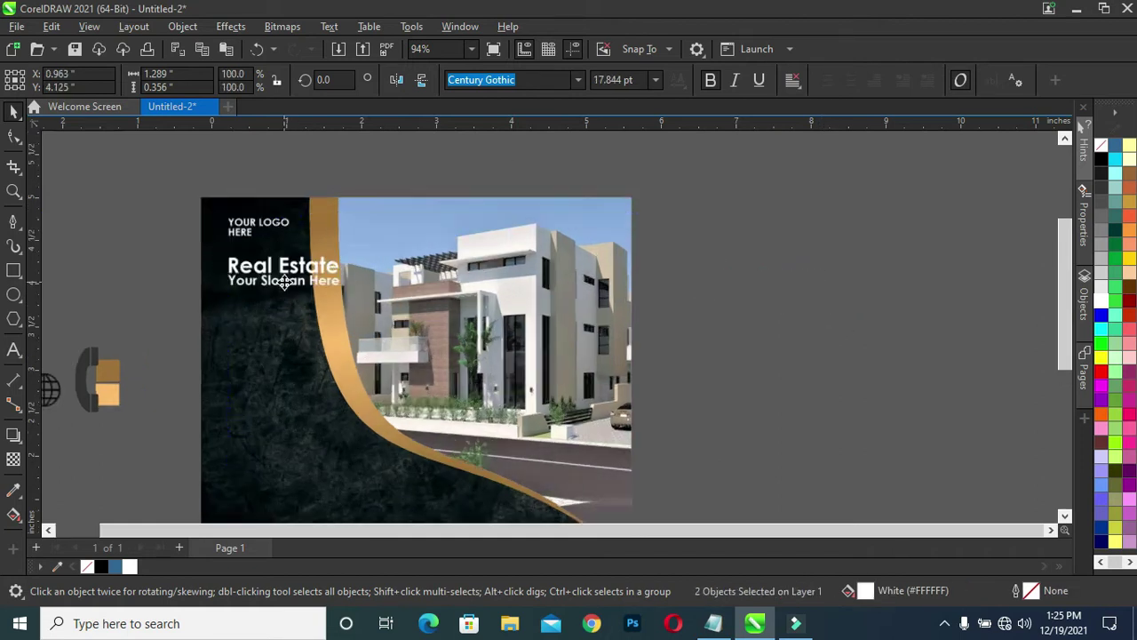
left_click_drag(363, 299, 312, 301)
scroll(369, 293, "down", 2)
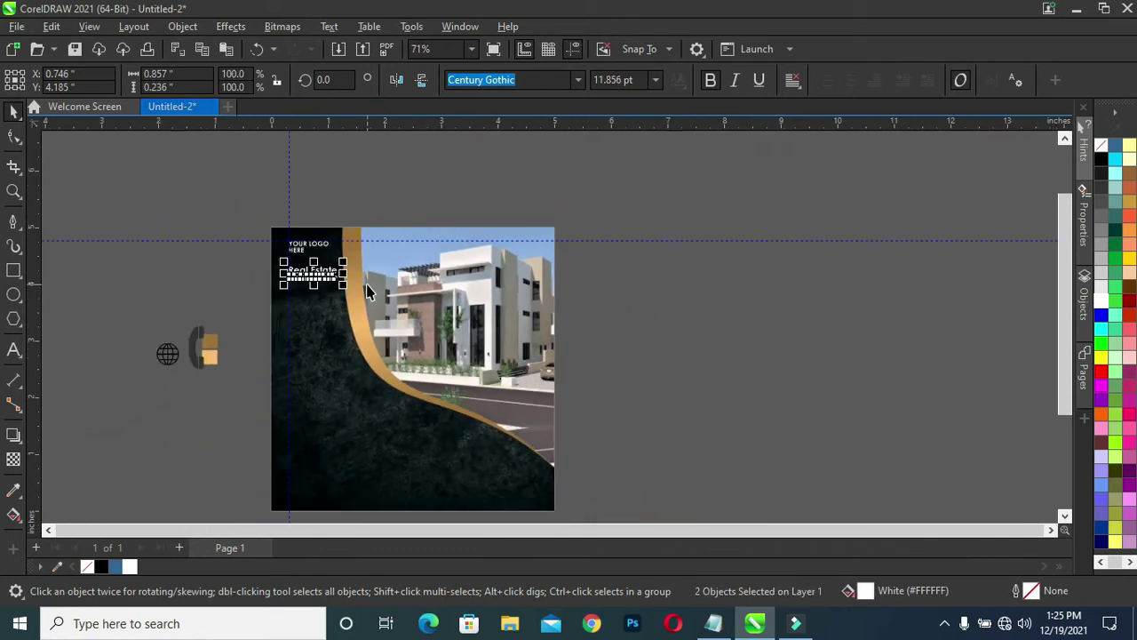
left_click(588, 277)
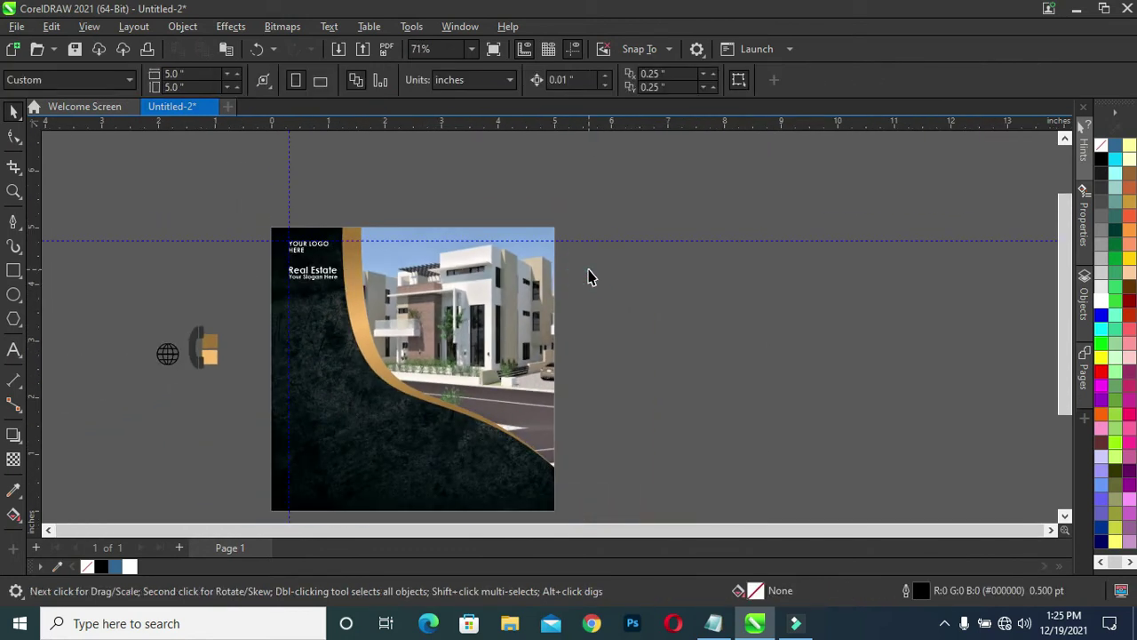
scroll(589, 276, "up", 1)
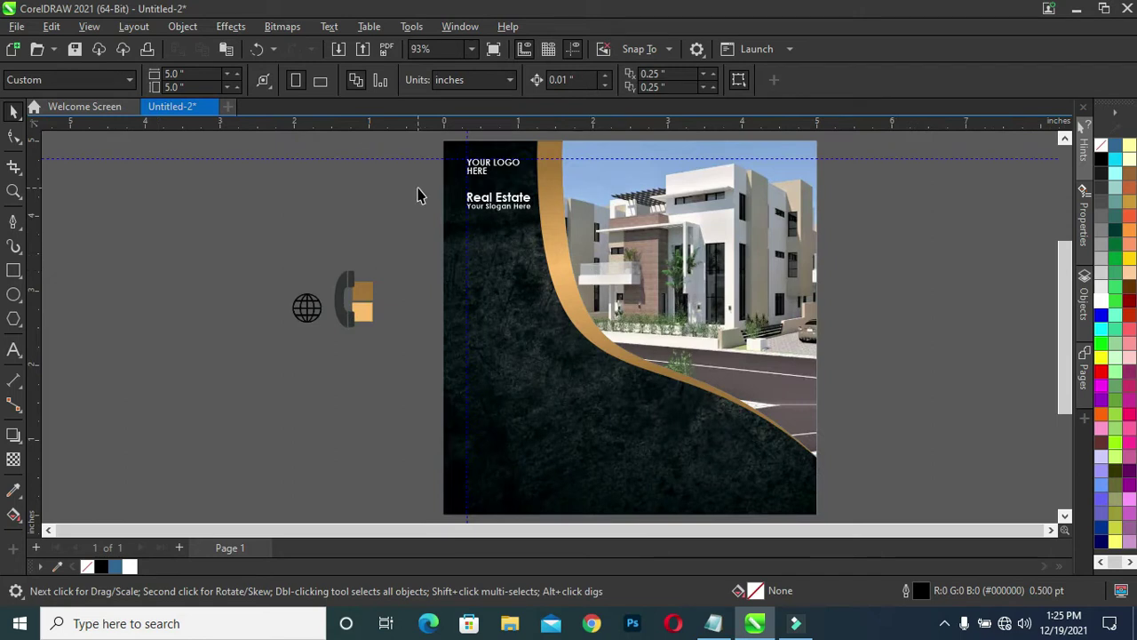
Switch to the "realestate flyer" Notepad file, copy the heading FEATURES and return to the CorelDRAW flyer.
left_click(713, 622)
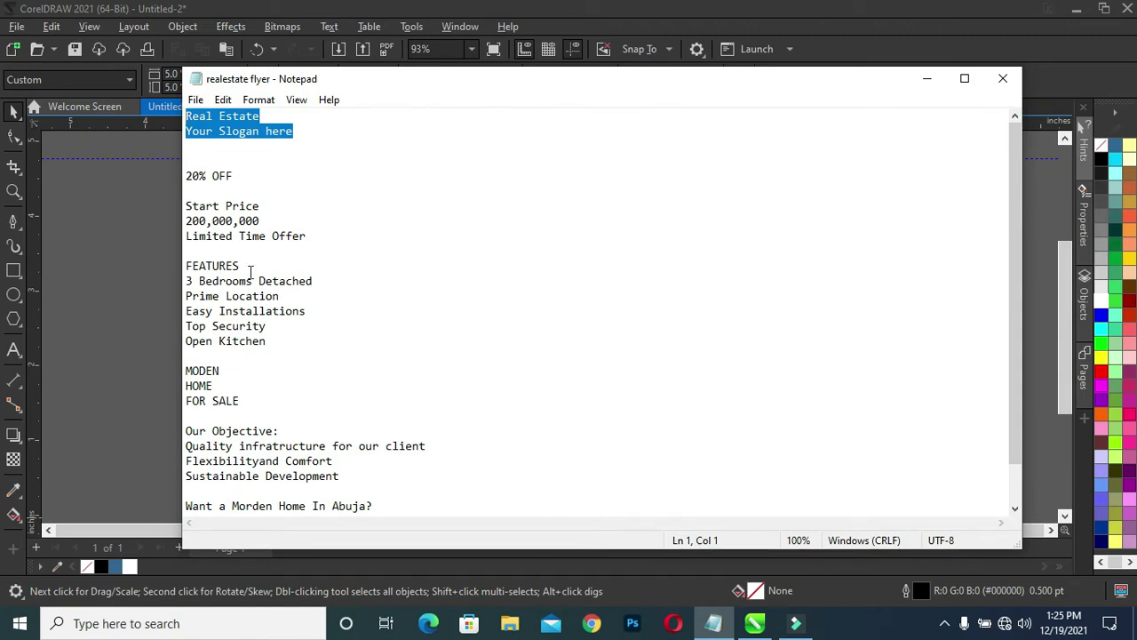
left_click_drag(188, 264, 248, 263)
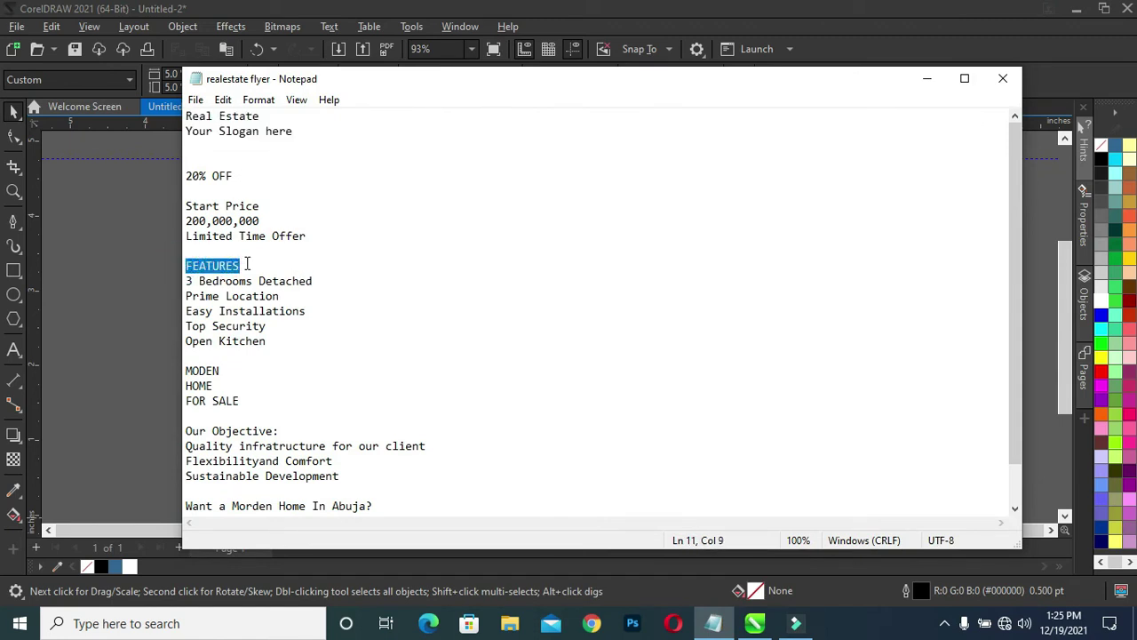
left_click(927, 79)
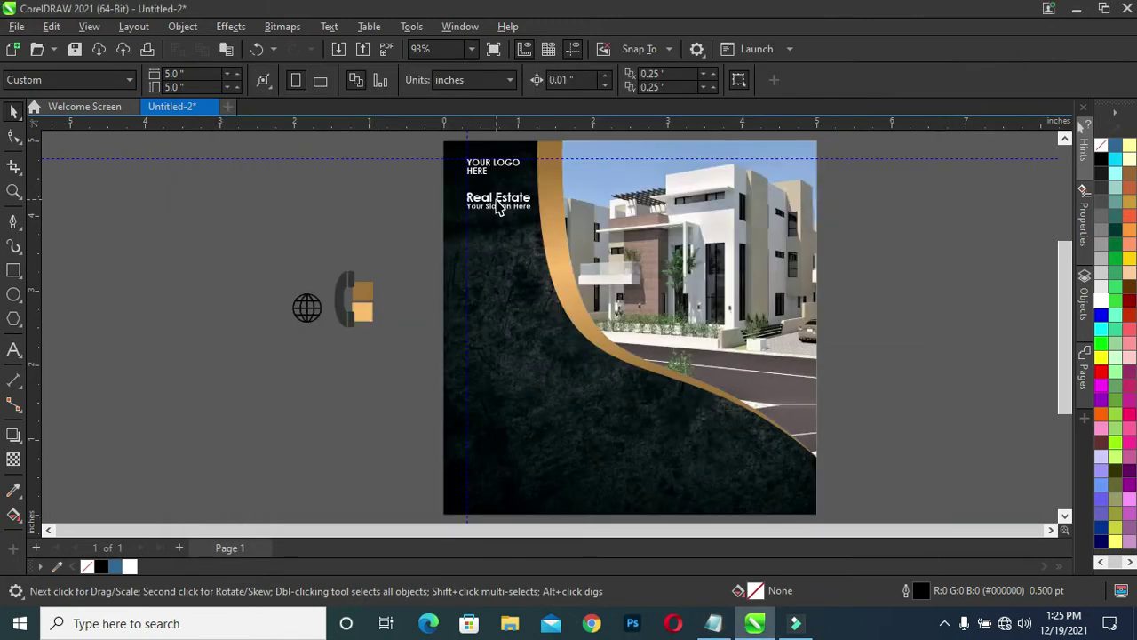
Duplicate the slogan line about one inch lower on the dark background and replace the copy's text with FEATURES.
scroll(497, 206, "up", 3)
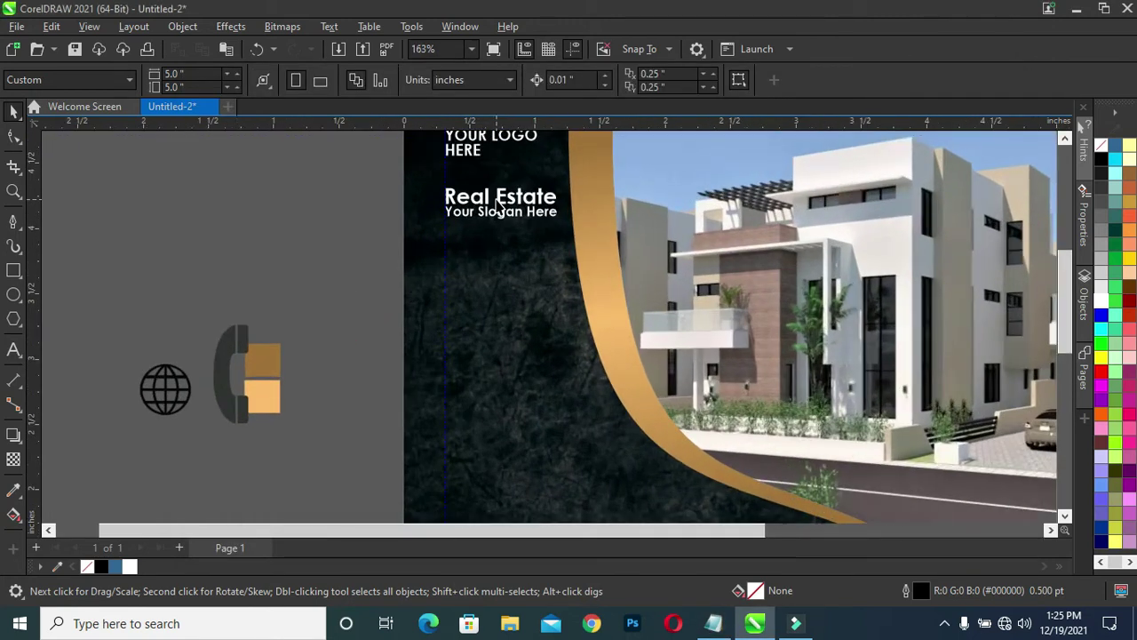
left_click(502, 215)
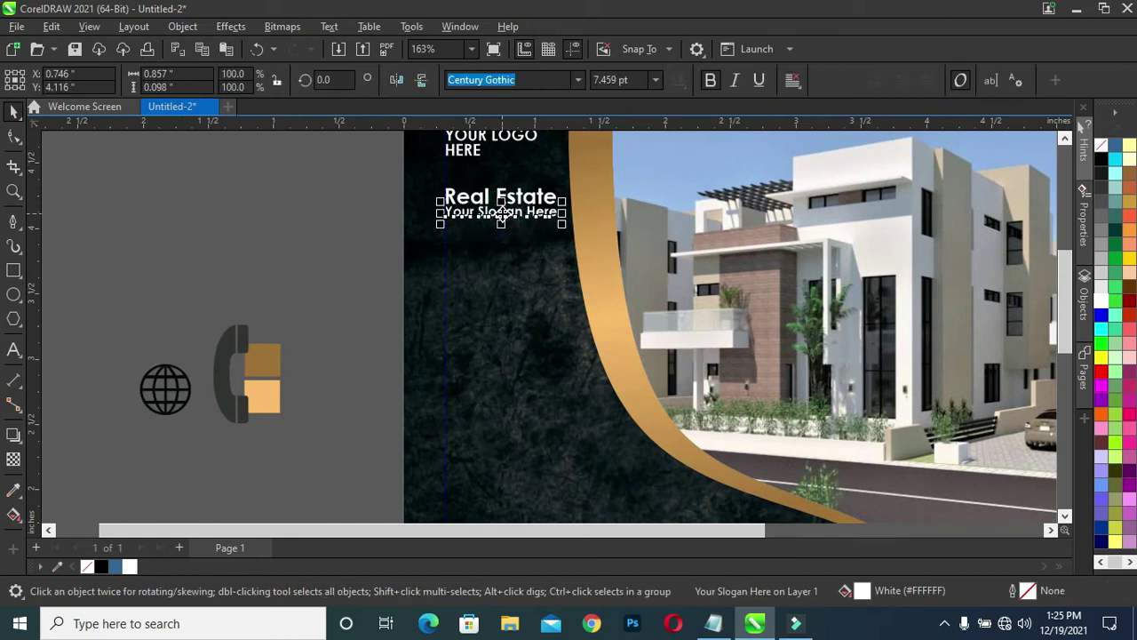
left_click_drag(503, 211, 503, 338)
double_click(504, 337)
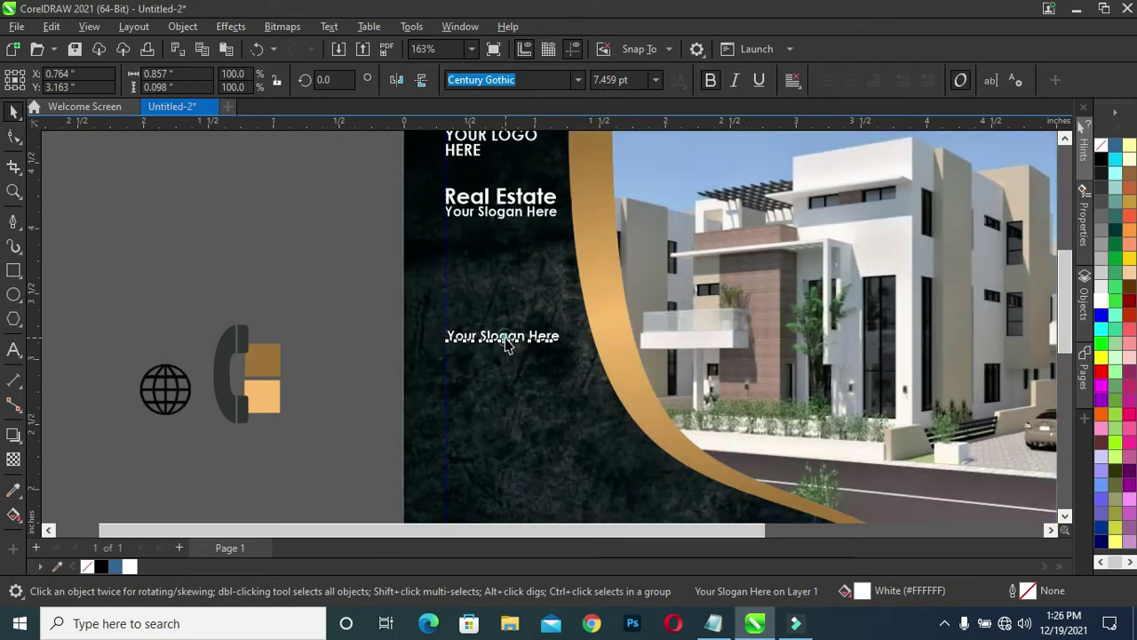
key("ctrl+a")
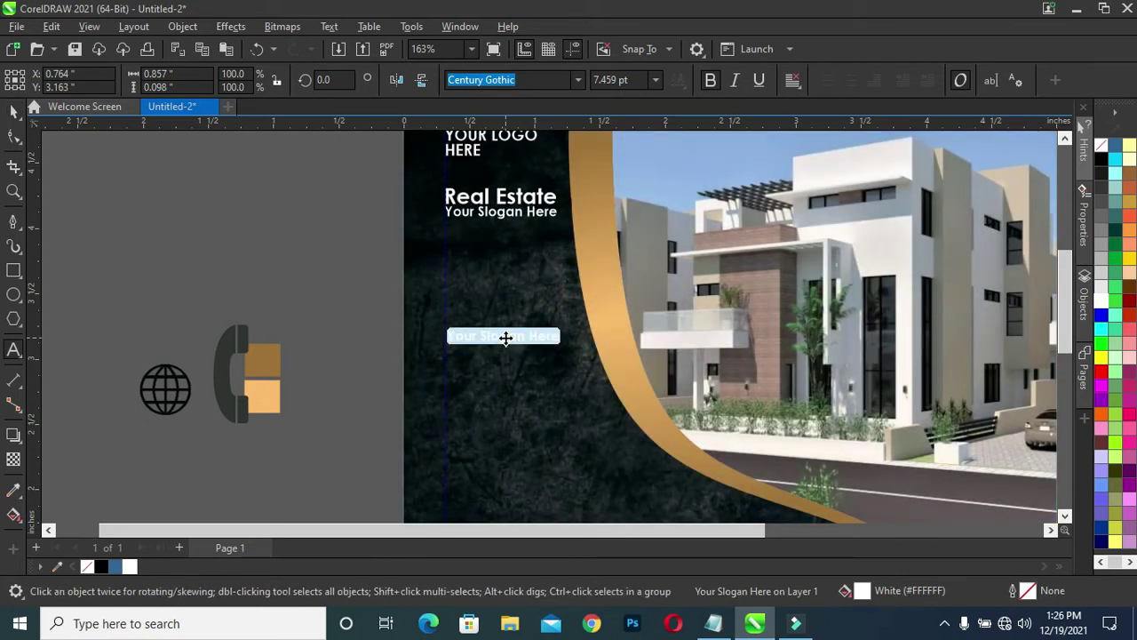
type("FEATURES")
key("Escape")
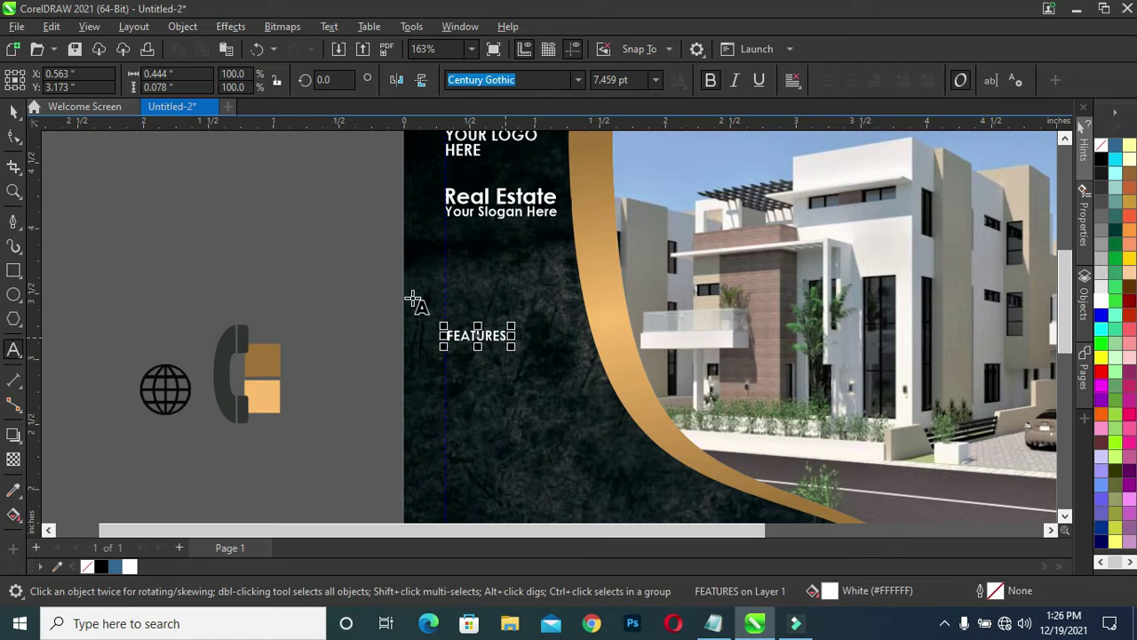
left_click(13, 111)
Sample the darker gold-brown swatch beside the flyer and apply it as the fill of the FEATURES heading.
scroll(50, 460, "up", 4)
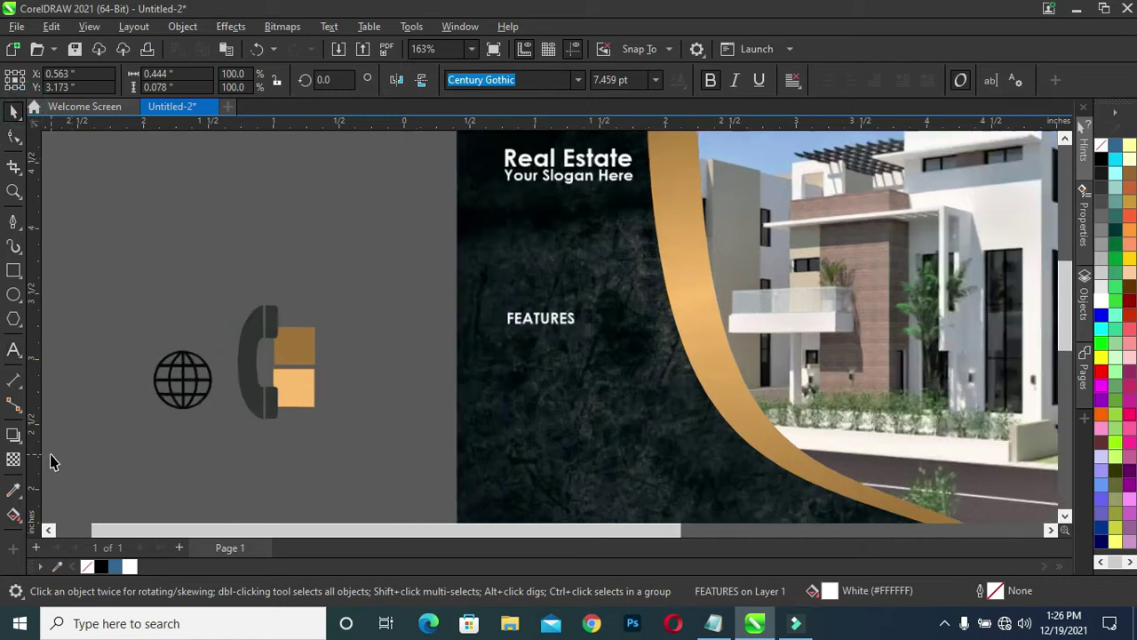
left_click(13, 494)
left_click(423, 284)
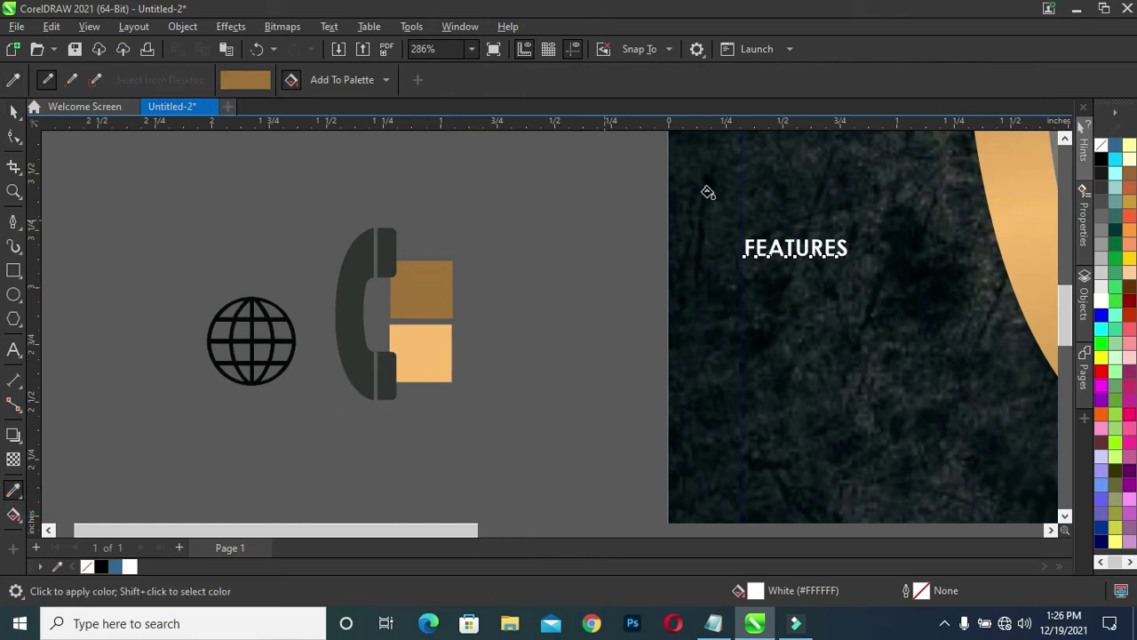
scroll(797, 229, "up", 6)
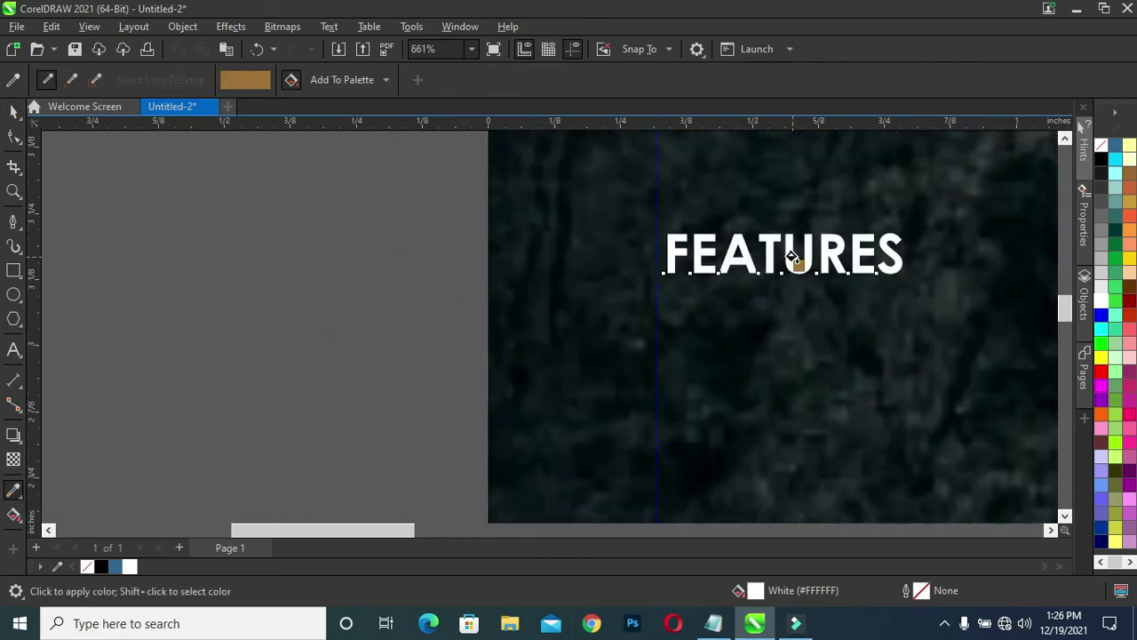
left_click(793, 258)
scroll(680, 247, "down", 10)
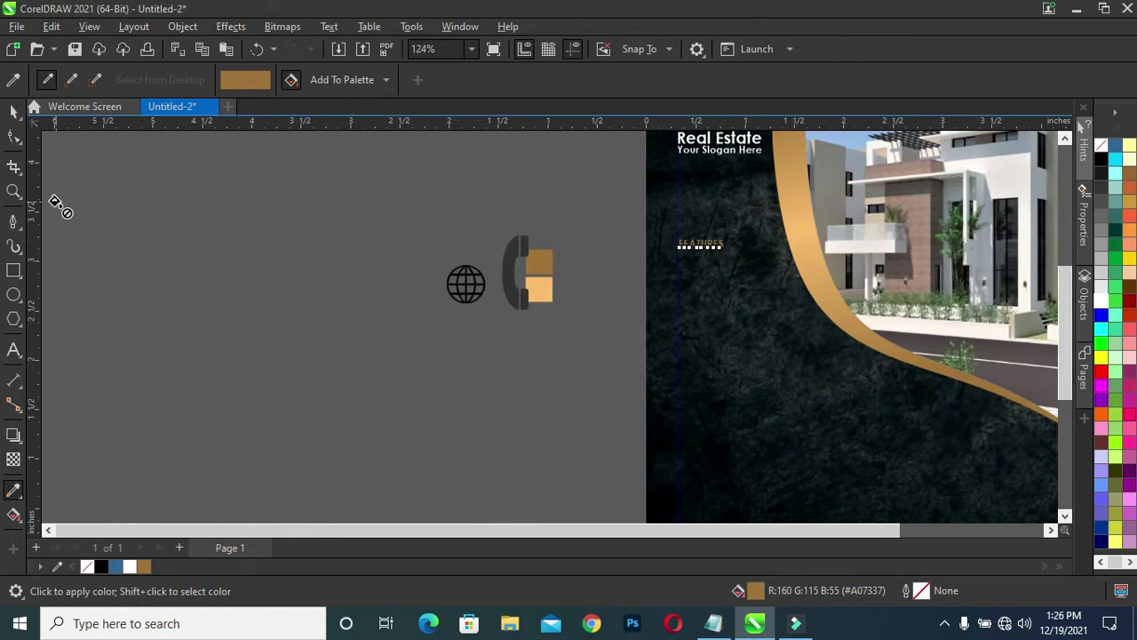
Scale the FEATURES heading to about 0.83 inches wide and move it down to about 2.6 inches on the vertical axis.
left_click(14, 109)
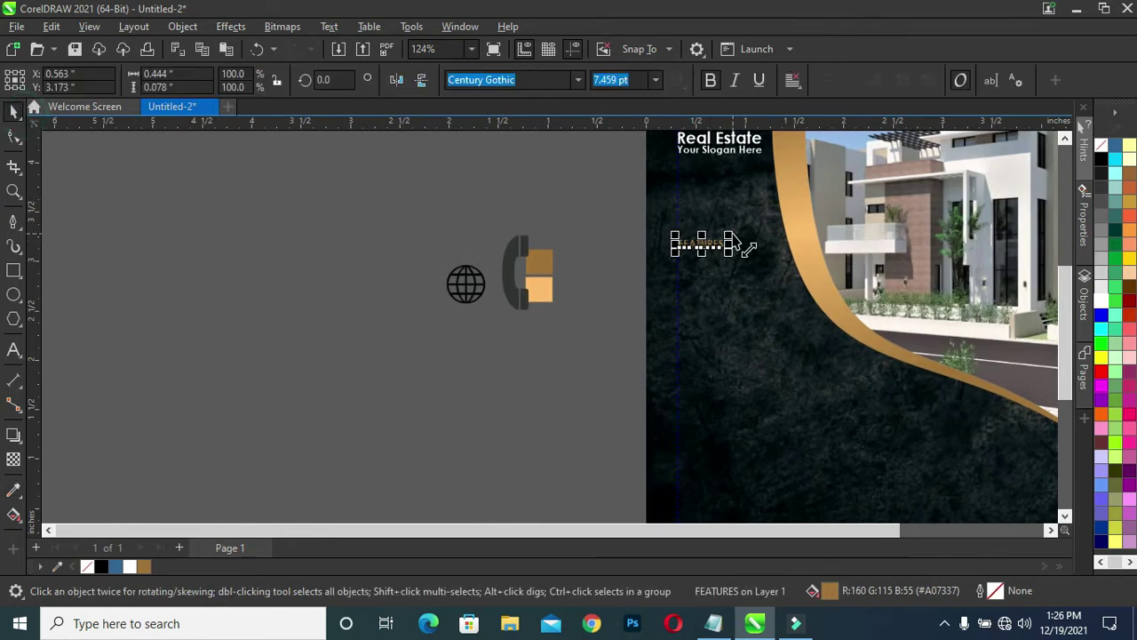
left_click_drag(734, 242, 770, 220)
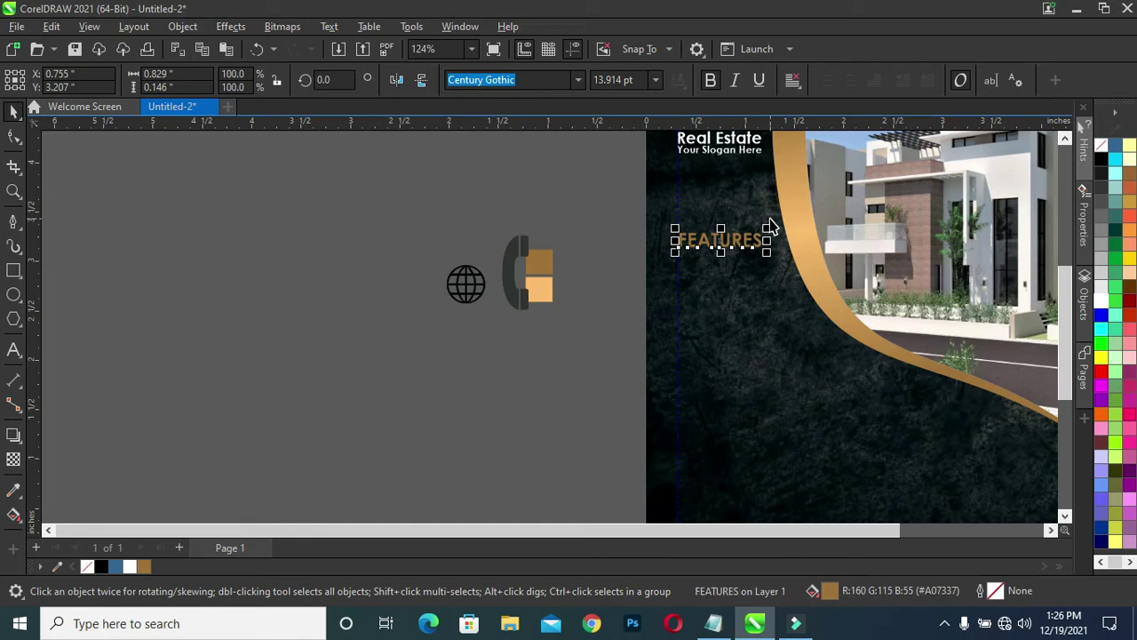
key("shift+F4")
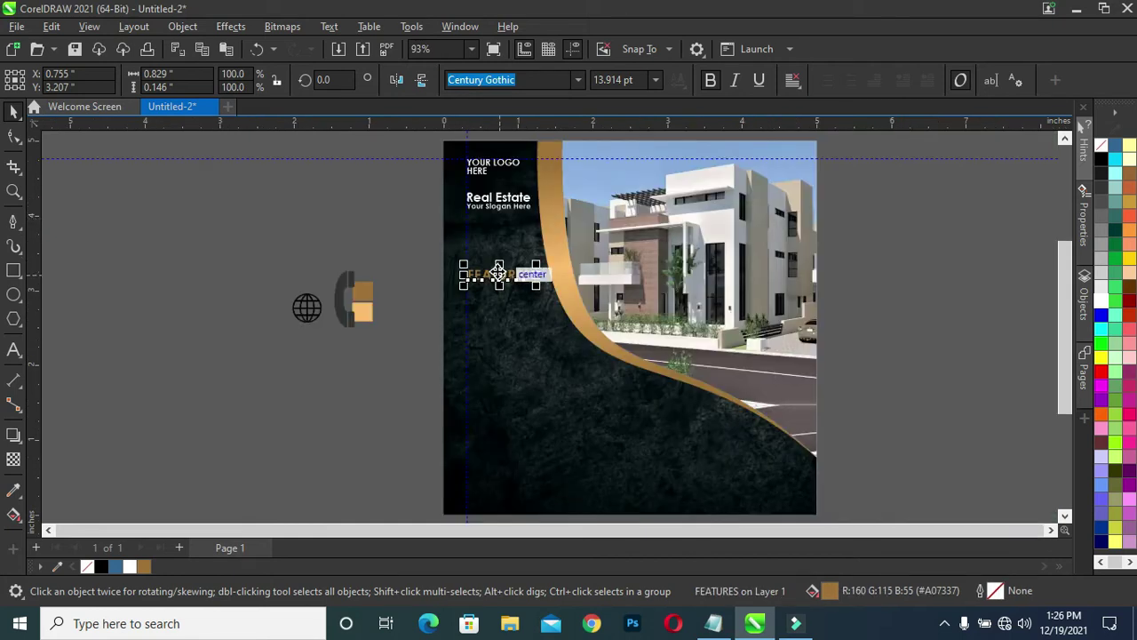
left_click_drag(500, 276, 500, 298)
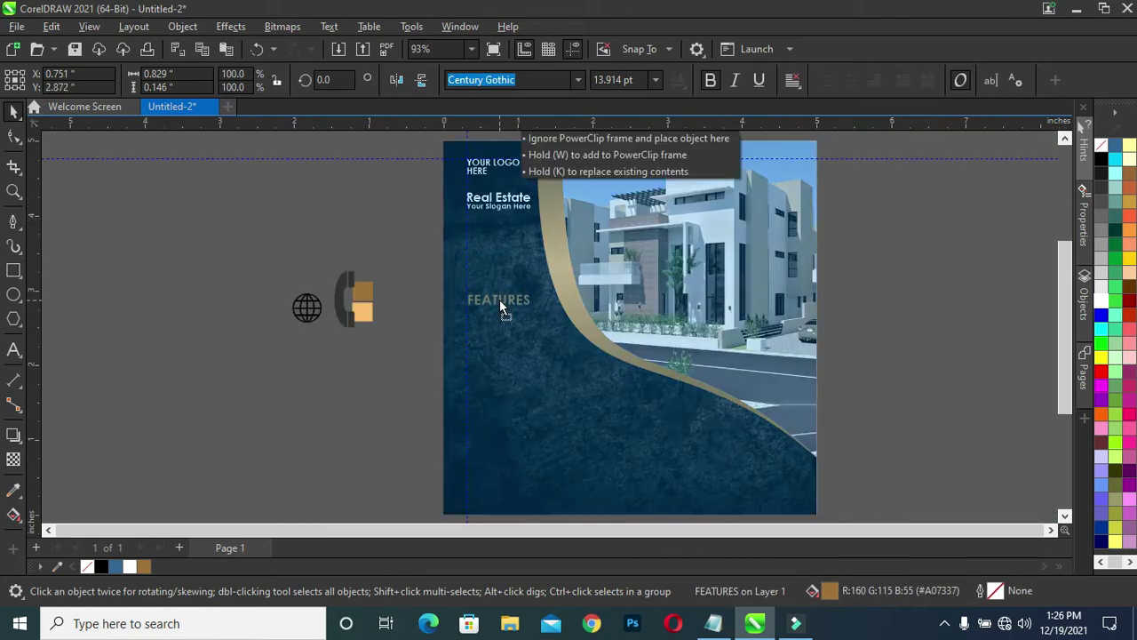
left_click_drag(500, 324, 500, 323)
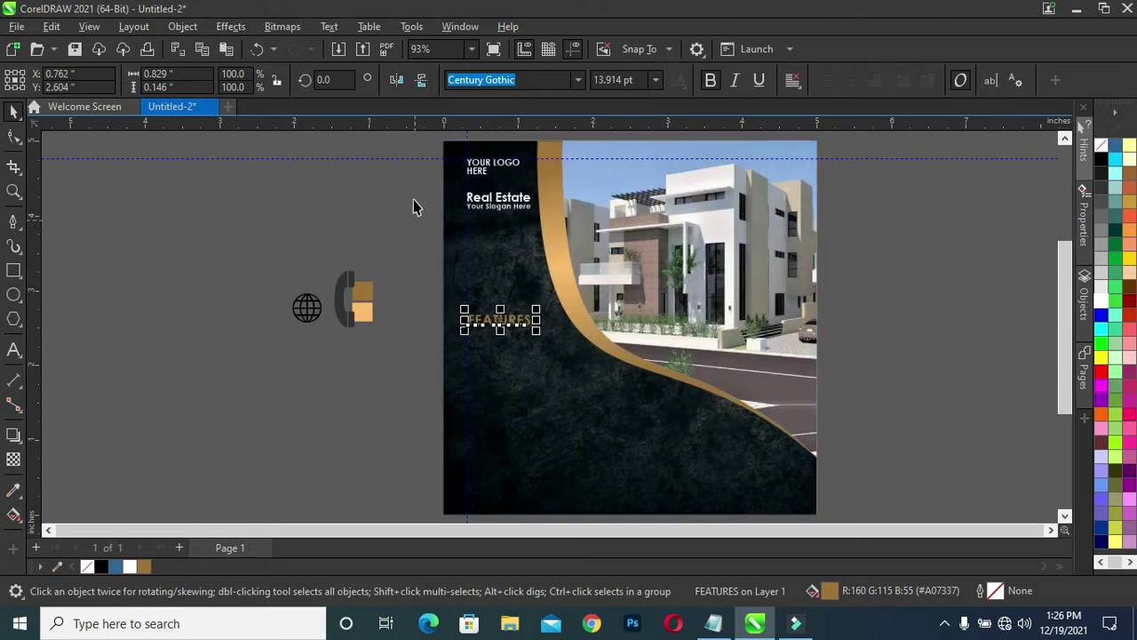
Move the "Real Estate" and slogan lines down closer to FEATURES, and lower the logo text to space the column.
left_click_drag(391, 177, 503, 256)
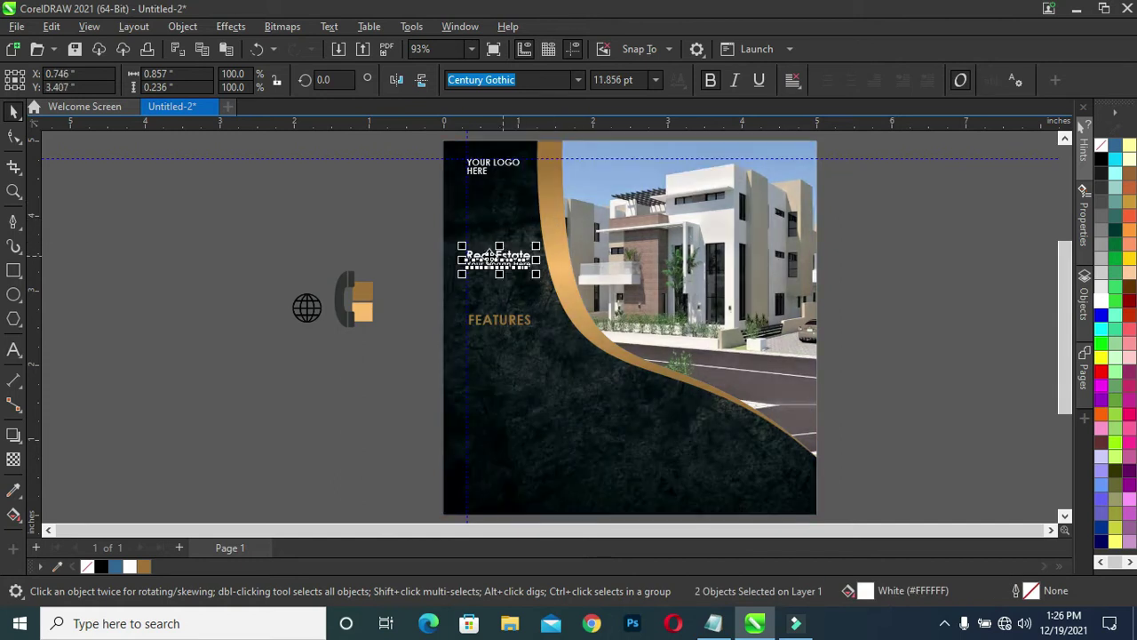
left_click(399, 227)
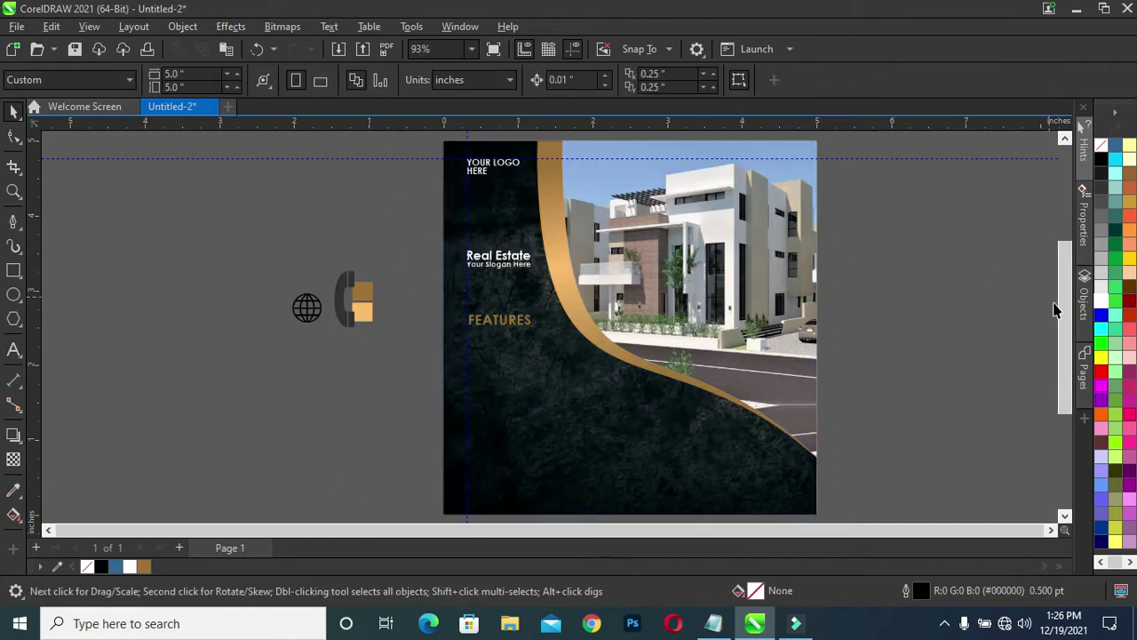
mouse_move(1056, 308)
left_mouse_down()
mouse_move(1065, 327)
mouse_move(1061, 319)
left_mouse_up()
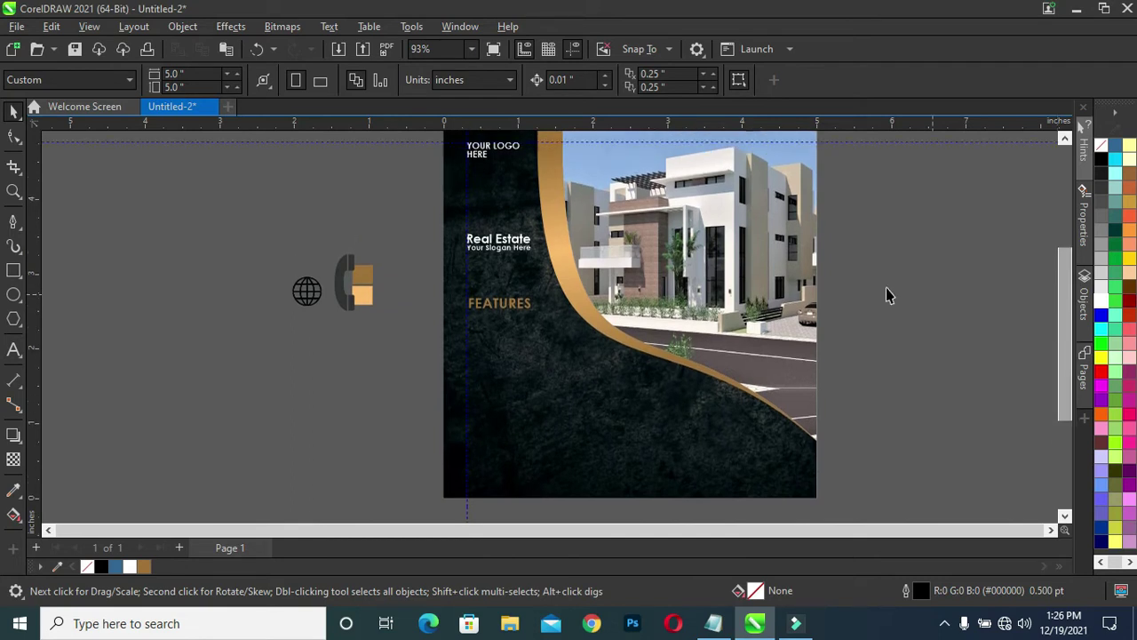
left_click_drag(409, 139, 497, 206)
left_click(389, 215)
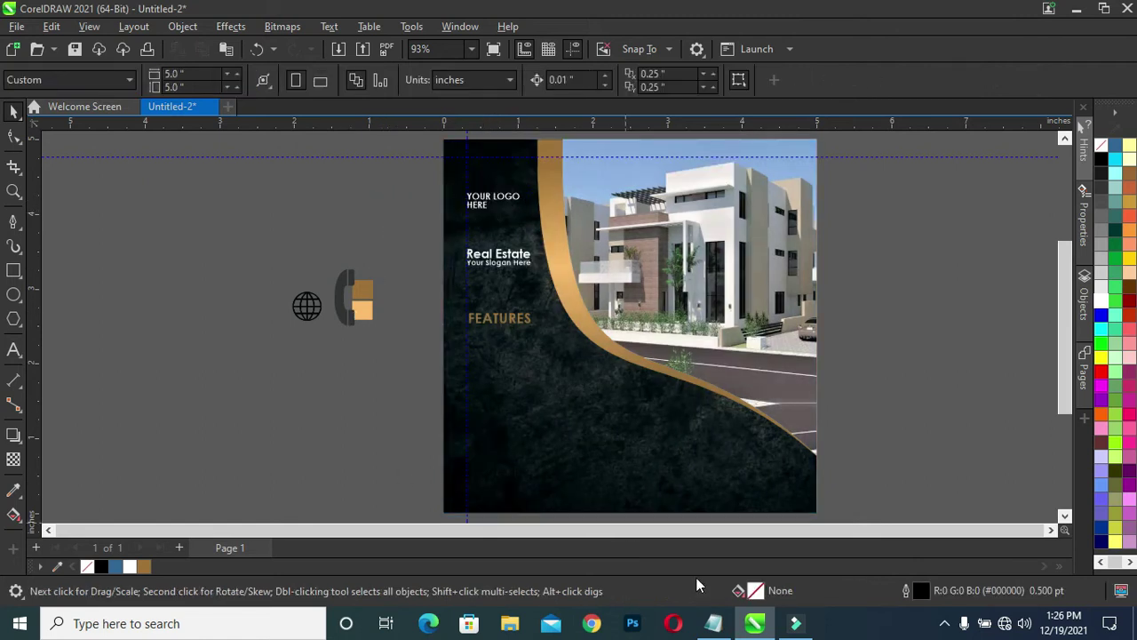
Copy the five feature lines from "3 Bedrooms Detached" to "Open Kitchen" in Notepad and return to the flyer.
left_click(713, 623)
left_click_drag(274, 345, 188, 286)
key("ctrl+c")
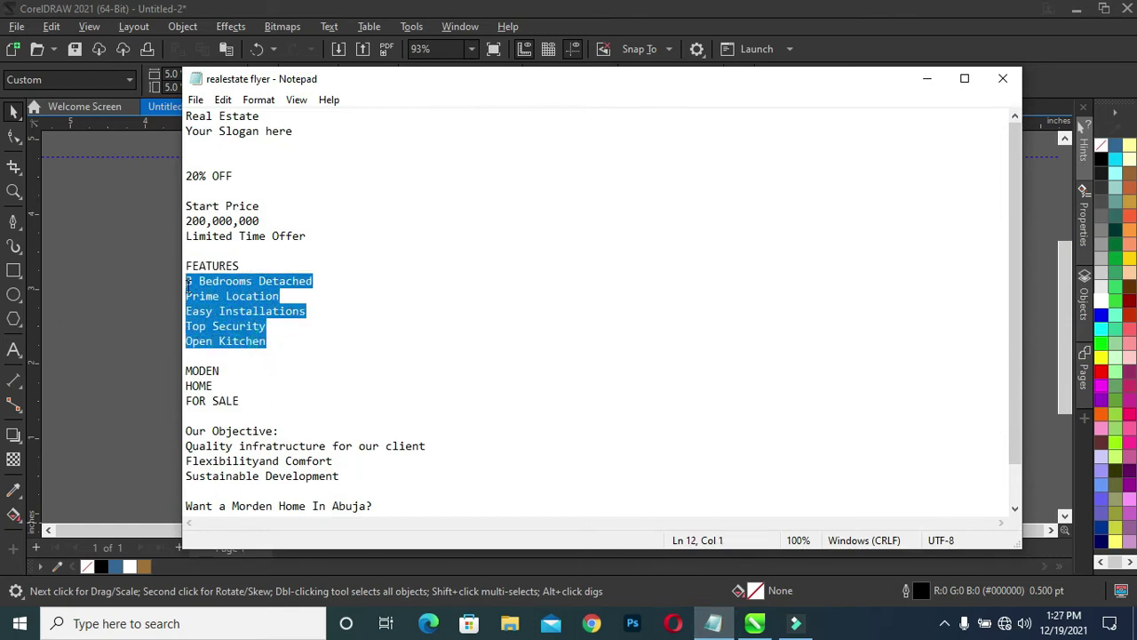
left_click(930, 79)
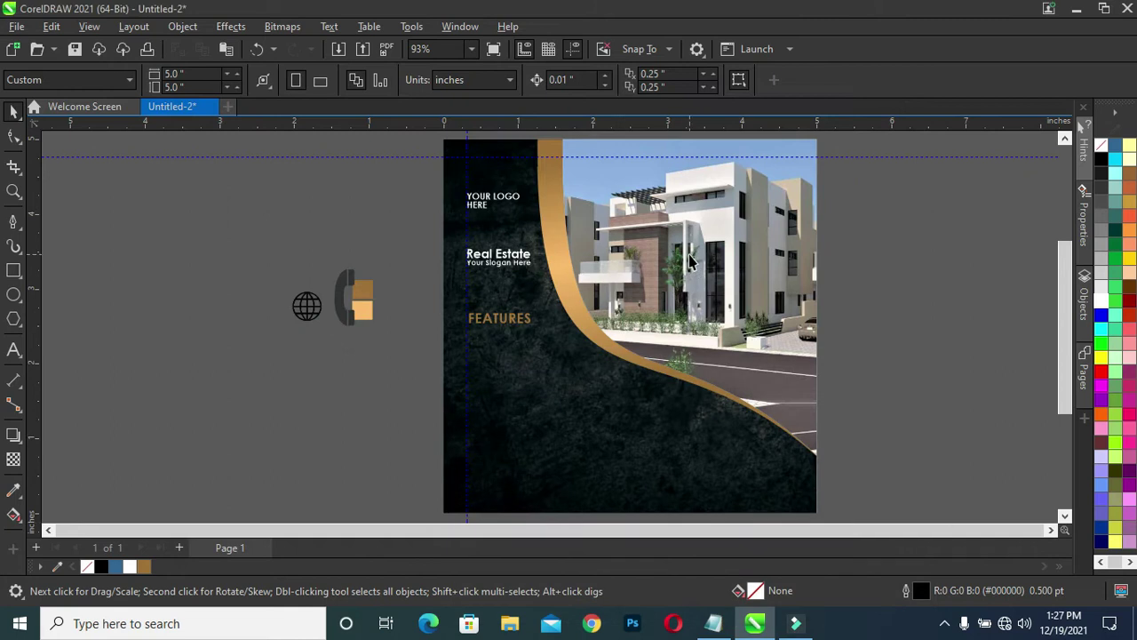
Duplicate the slogan line beneath the FEATURES heading and replace its text with the copied five-line feature list.
left_click(510, 275)
left_click(509, 264)
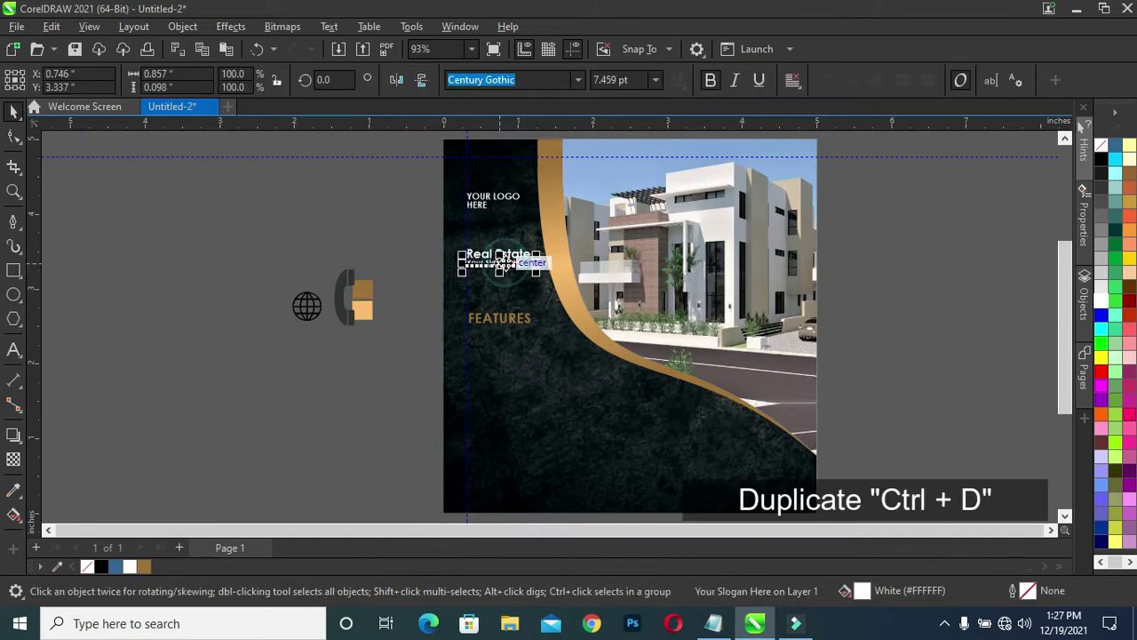
left_click_drag(509, 265, 503, 341)
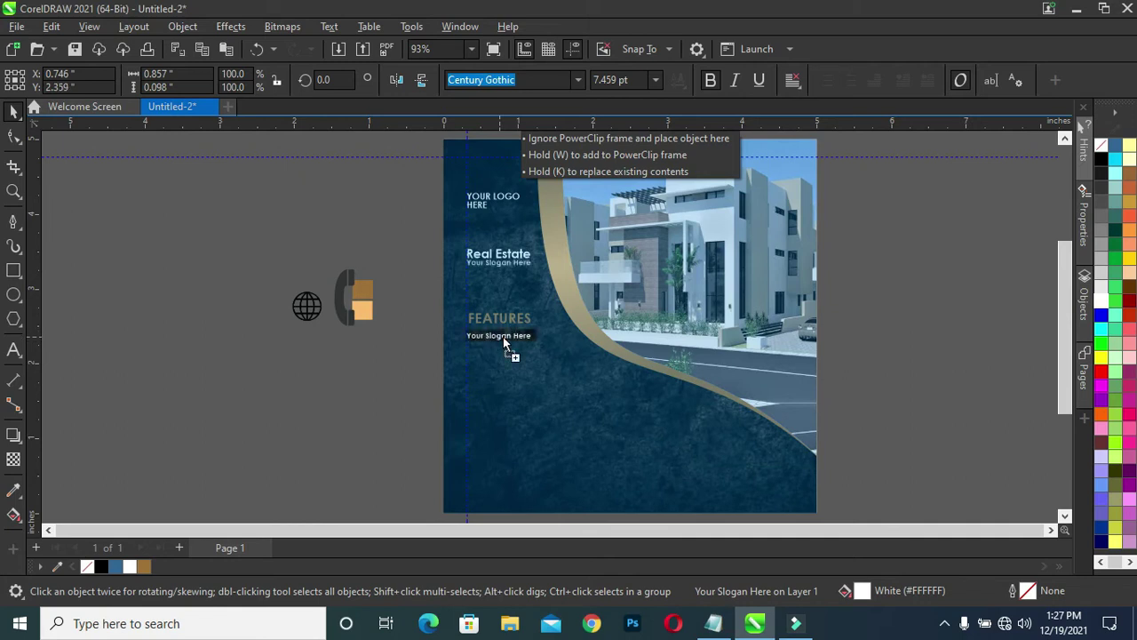
double_click(504, 338)
key("ctrl+a")
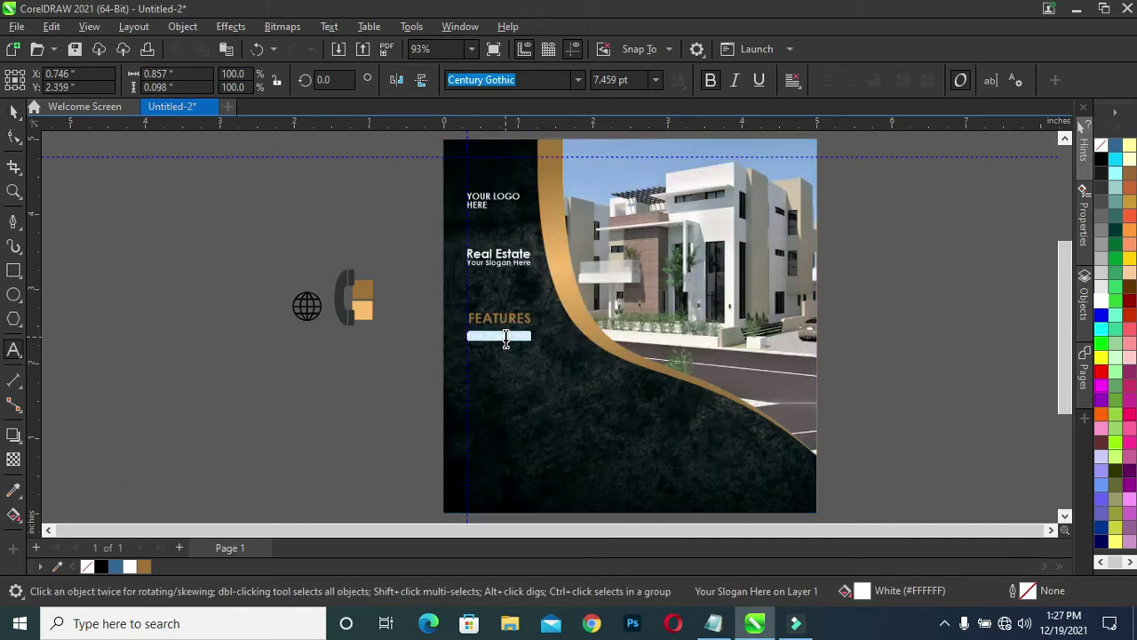
key("ctrl+v")
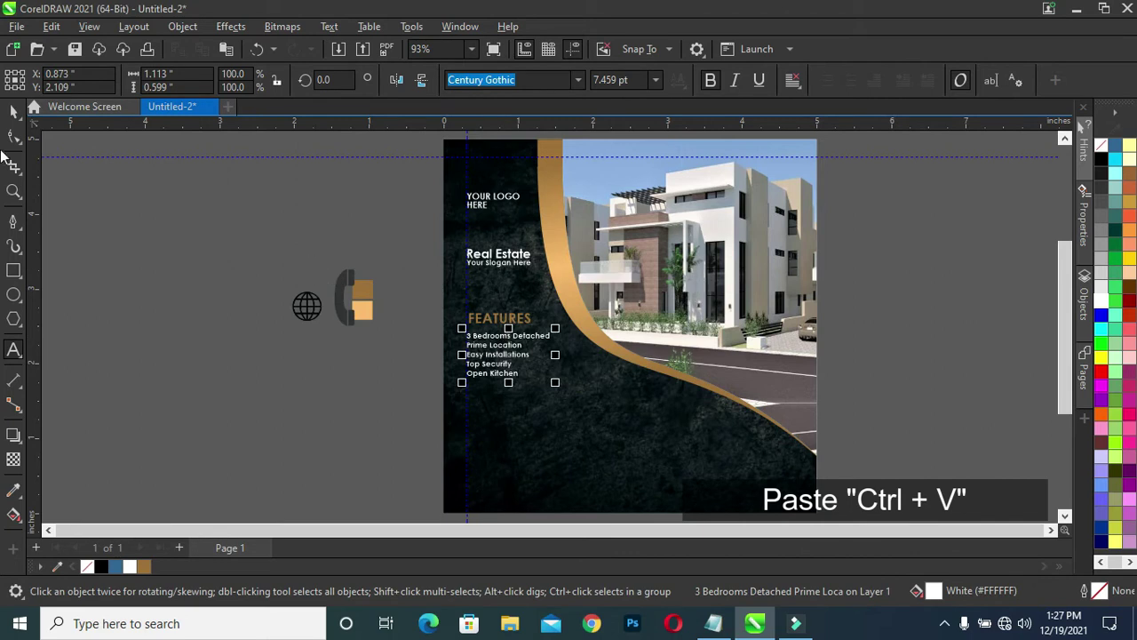
left_click(13, 114)
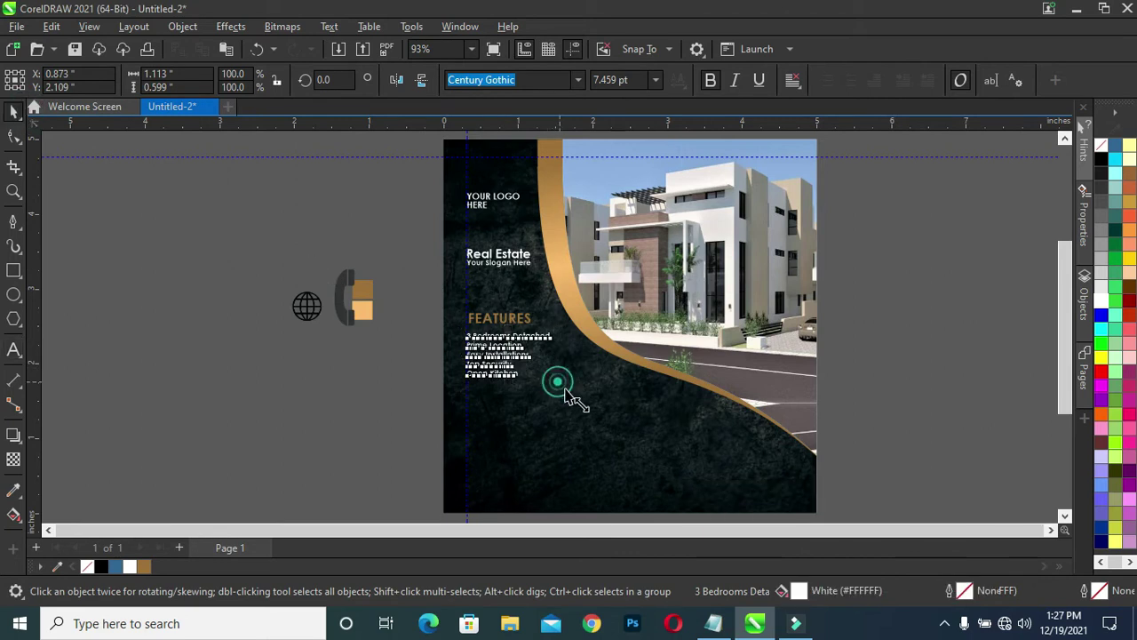